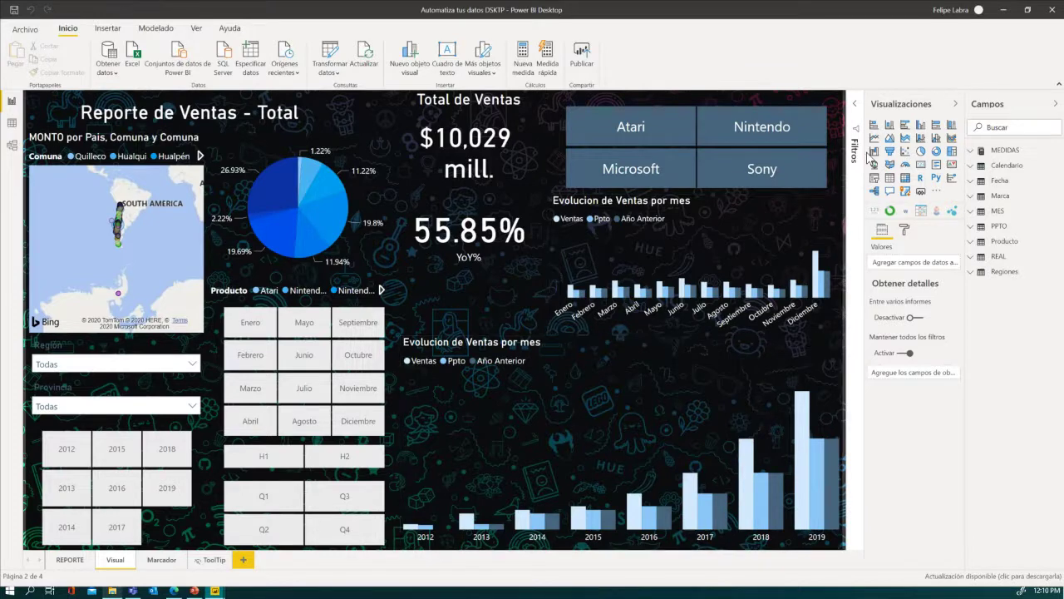
- Expand the Filtros pane and select the lower 'Evolucion de Ventas por mes' chart
{"action": "left_click", "coordinate": [857, 104]}
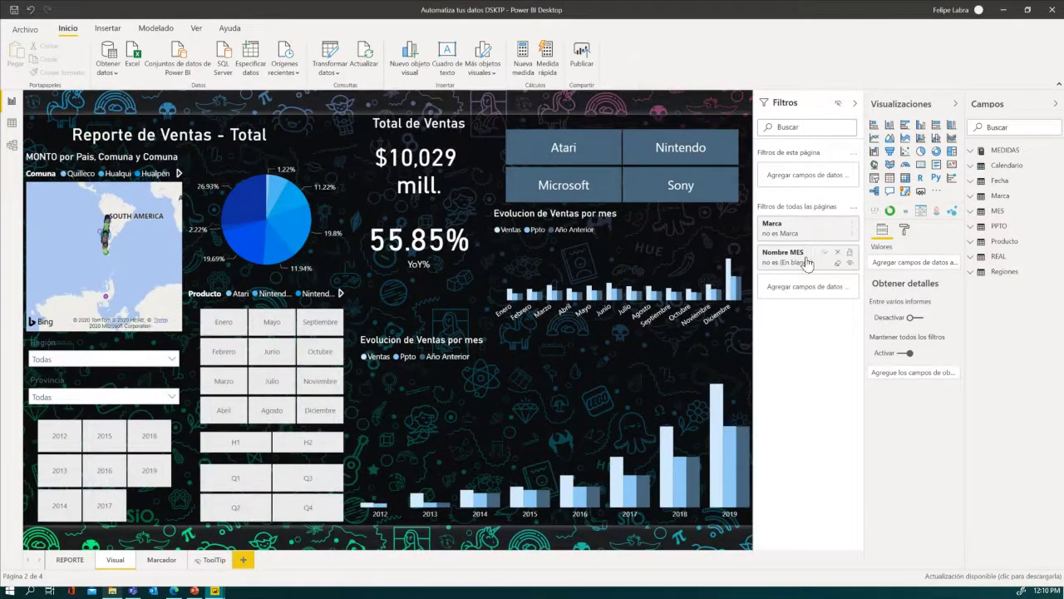
{"action": "left_click", "coordinate": [675, 337]}
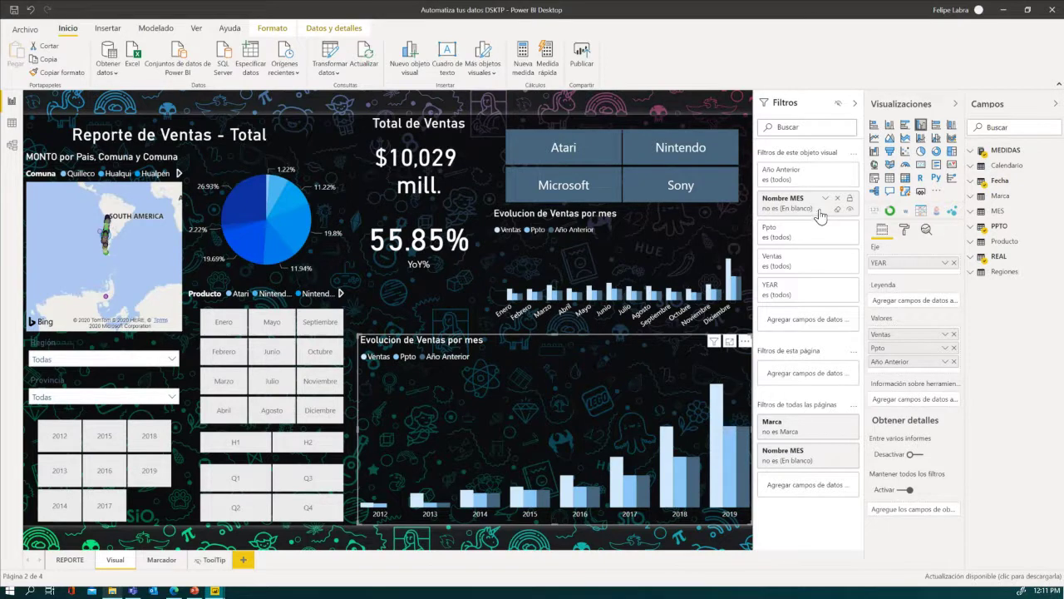
- In Power Query Editor, open the REAL query's Origen step and refresh its preview to show nine files
{"action": "left_click", "coordinate": [326, 65]}
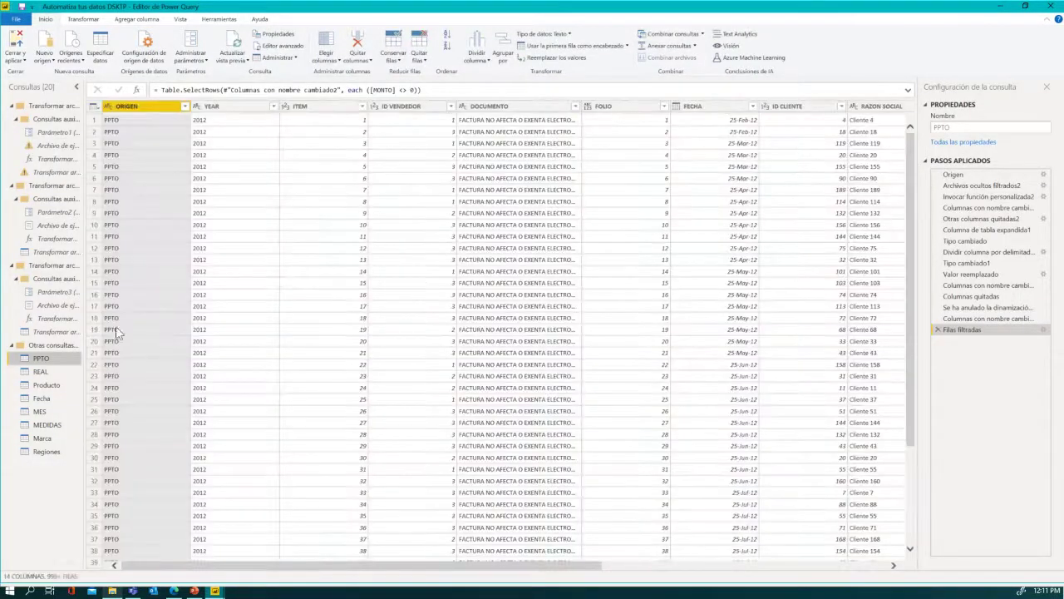
{"action": "left_click", "coordinate": [42, 372]}
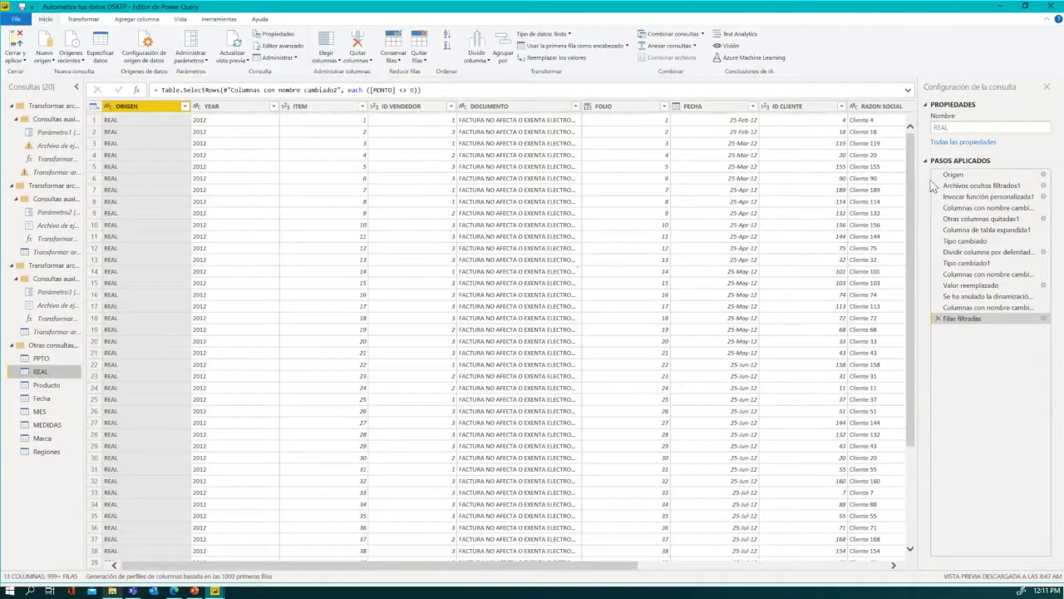
{"action": "left_click", "coordinate": [963, 176]}
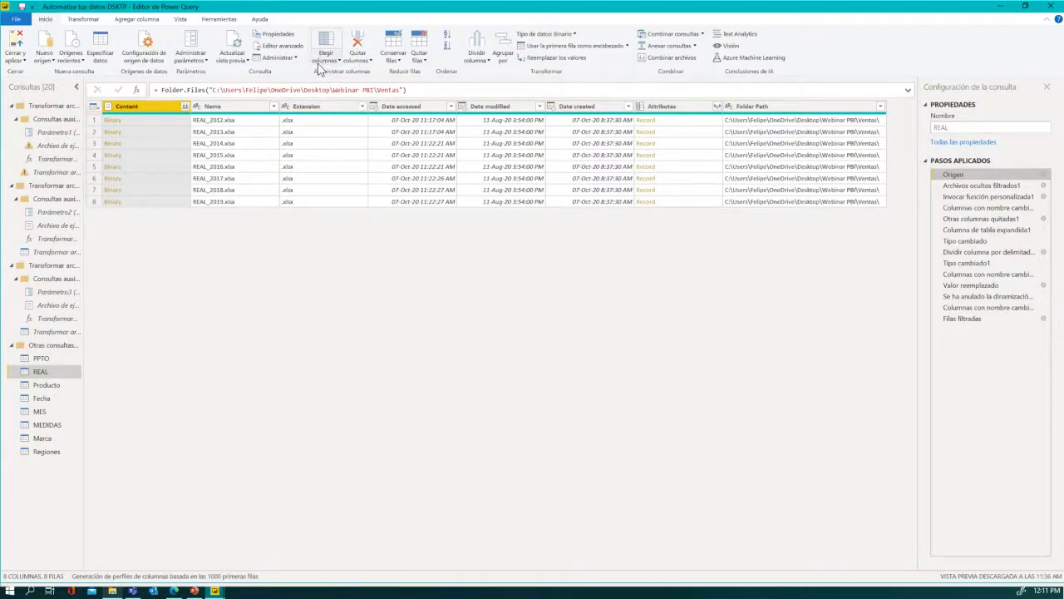
{"action": "left_click", "coordinate": [243, 52]}
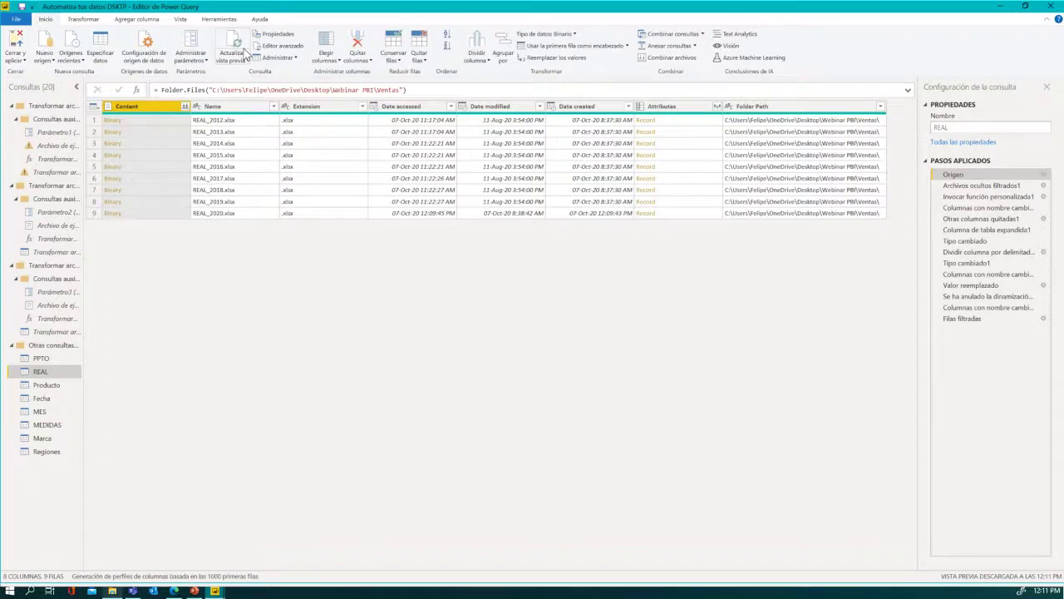
{"action": "left_click", "coordinate": [243, 52]}
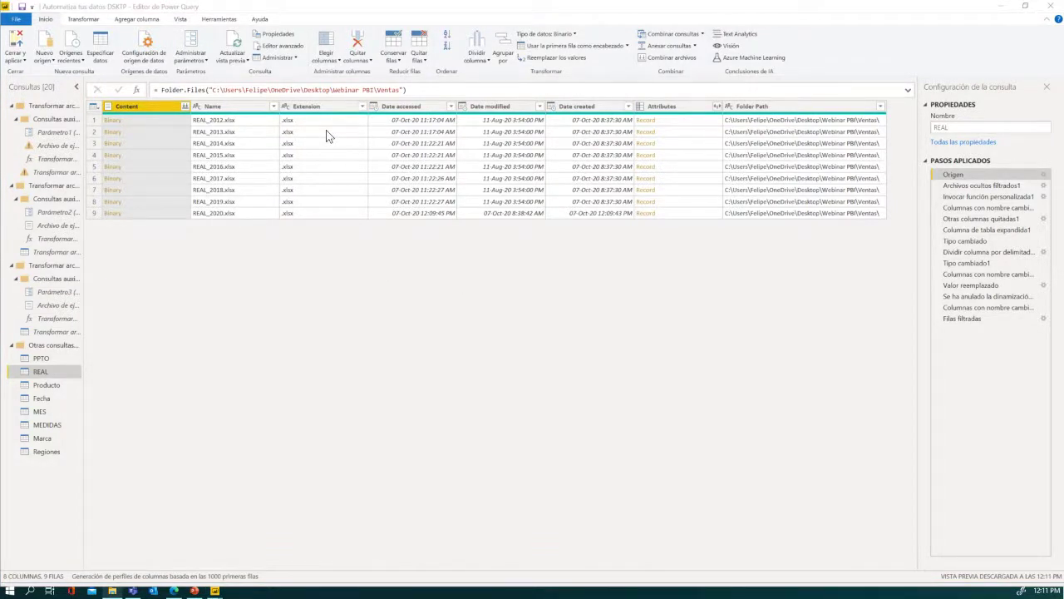
{"action": "key", "text": "alt+Tab"}
- Go from Webinar PBI into the Ventas folder and select REAL_2020.xlsx
{"action": "left_click", "coordinate": [304, 88]}
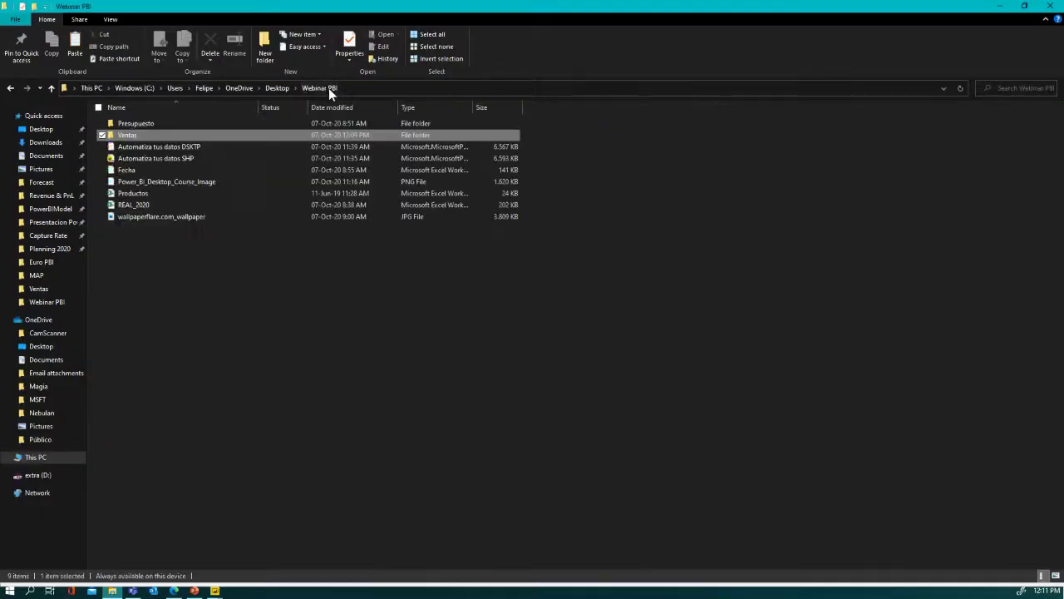
{"action": "left_click", "coordinate": [155, 202]}
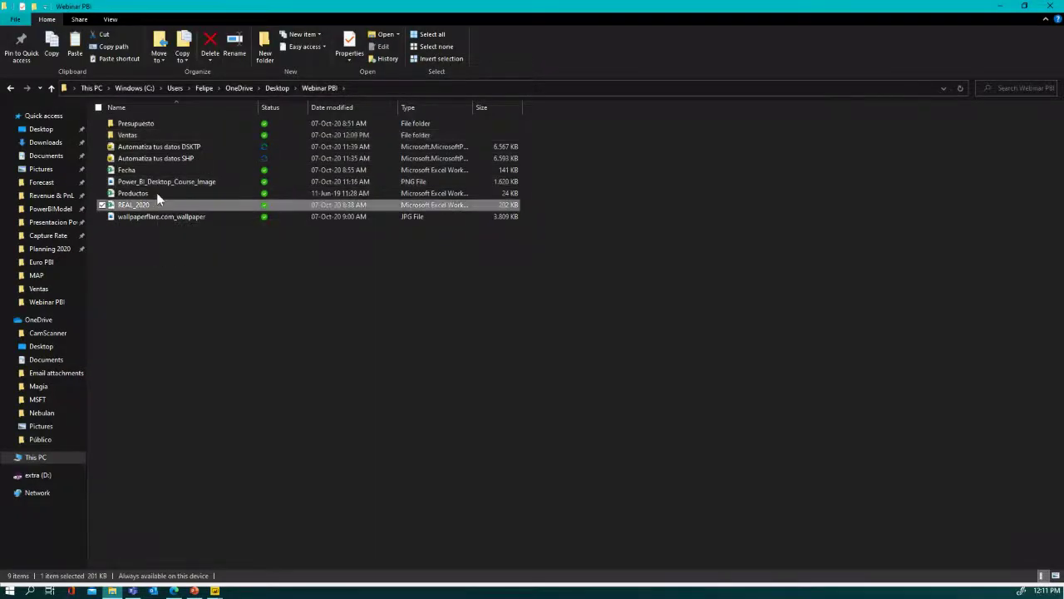
{"action": "double_click", "coordinate": [138, 136]}
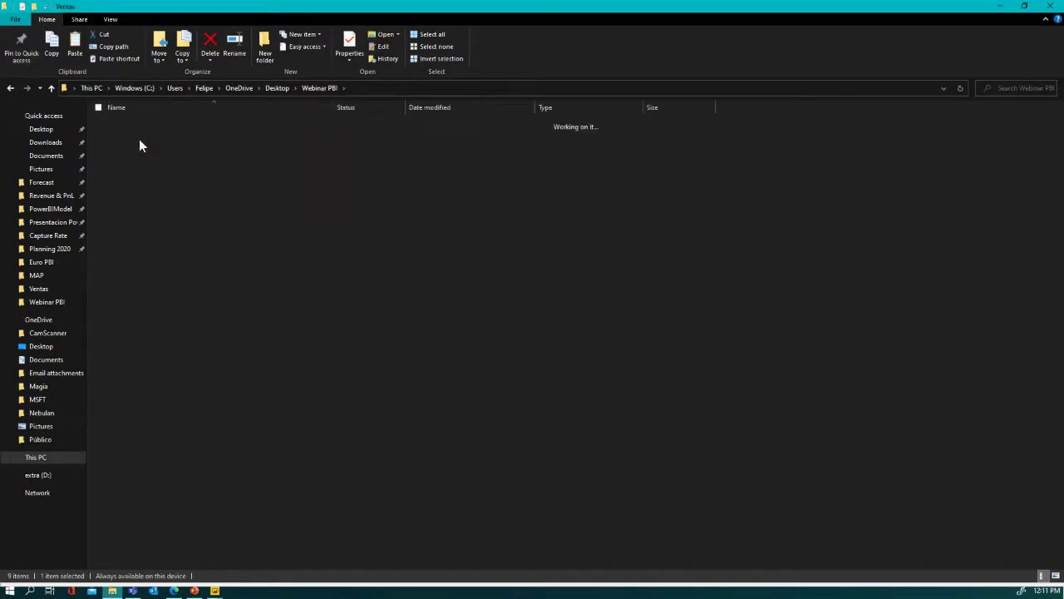
{"action": "left_click", "coordinate": [148, 222]}
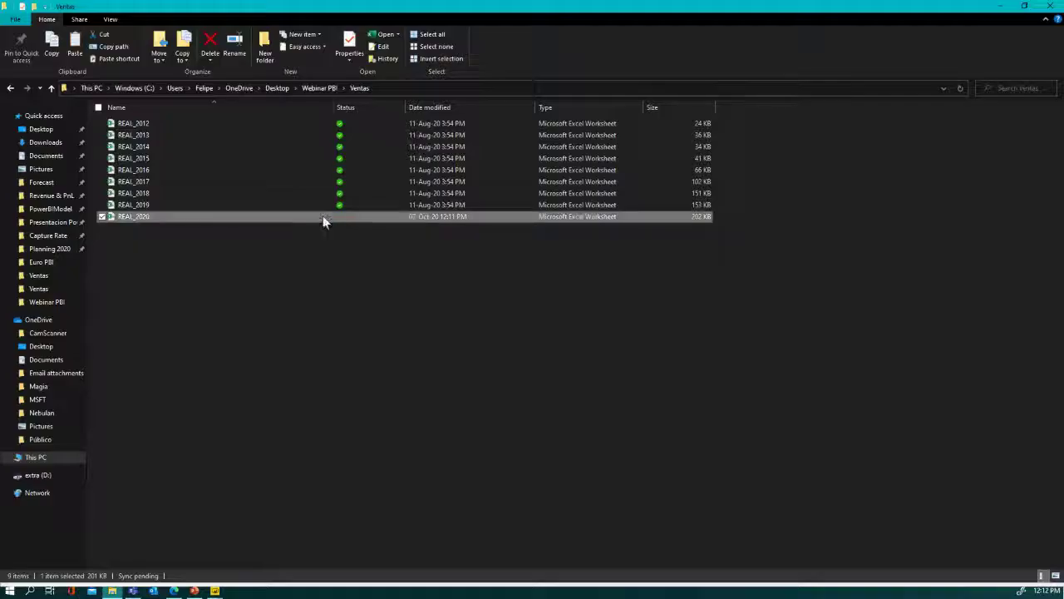
- Review the REAL query's Origen and Archivos ocultos filtrados1 steps, then apply with Cerrar y aplicar
{"action": "key", "text": "alt+Tab"}
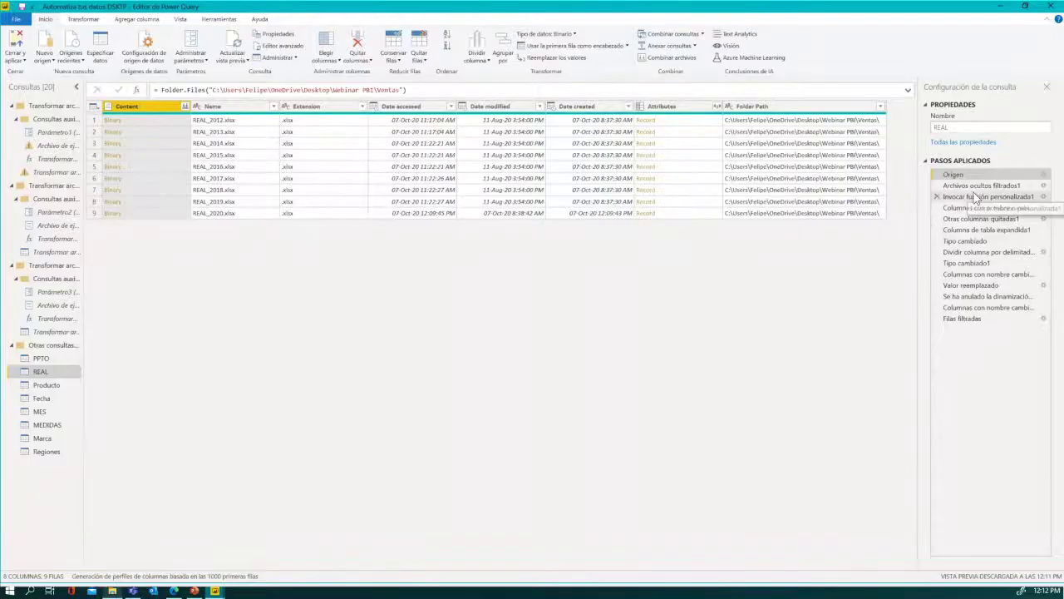
{"action": "left_click", "coordinate": [972, 184]}
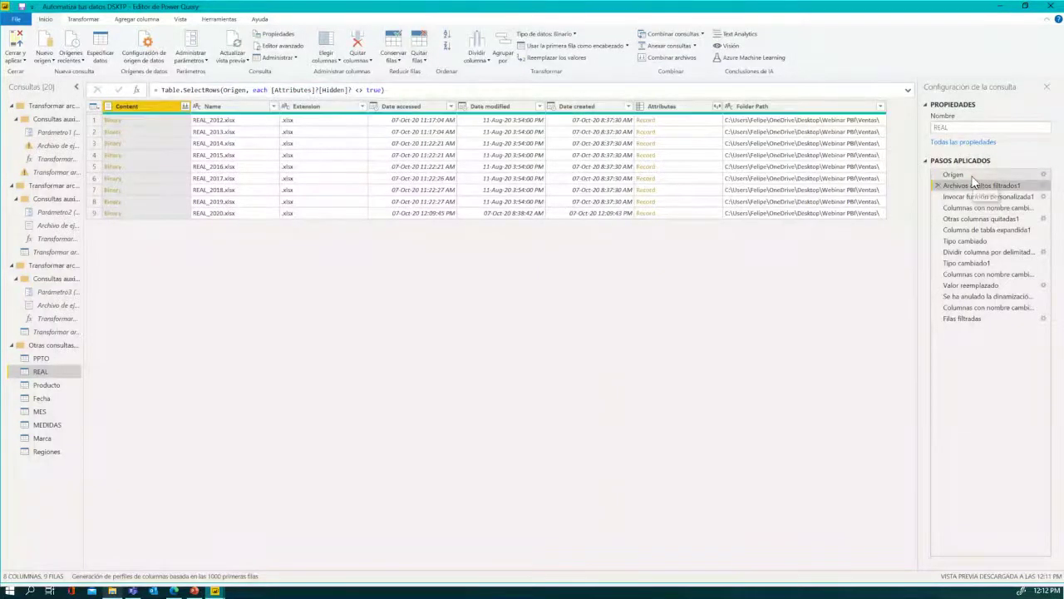
{"action": "left_click", "coordinate": [969, 173]}
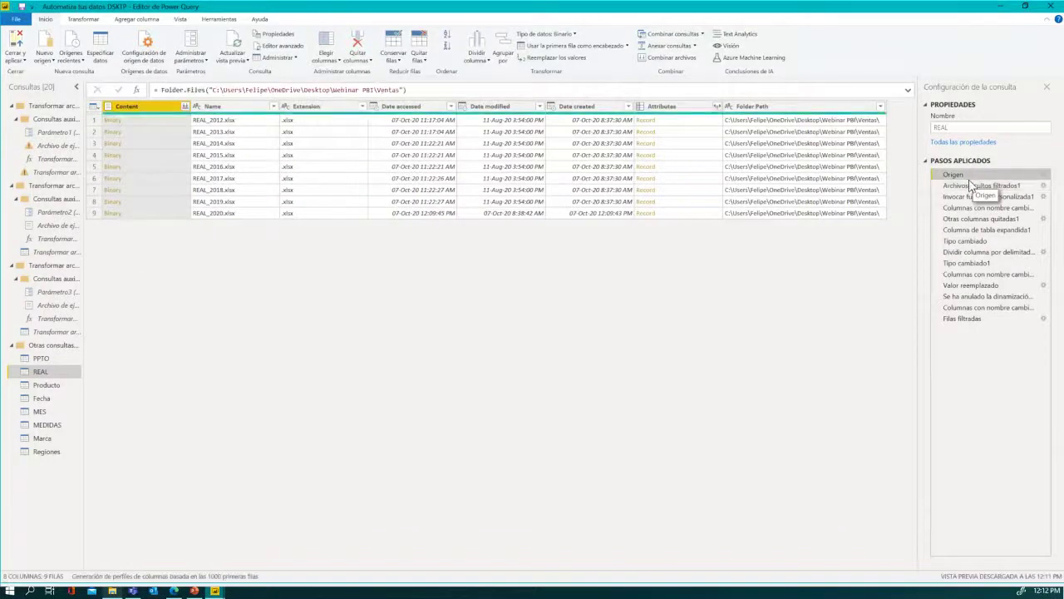
{"action": "left_click", "coordinate": [971, 185]}
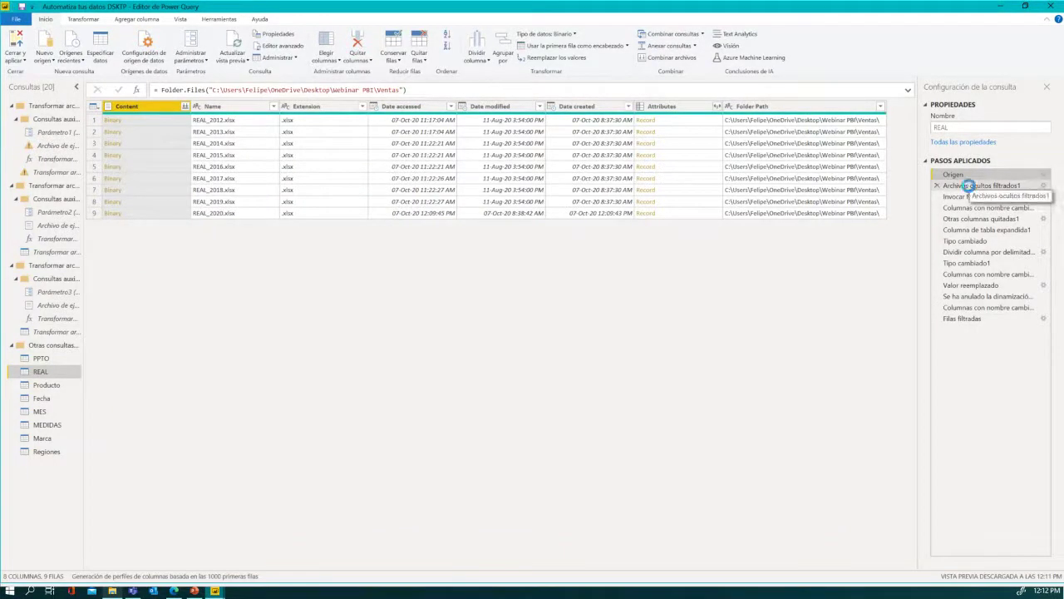
{"action": "left_click", "coordinate": [222, 215]}
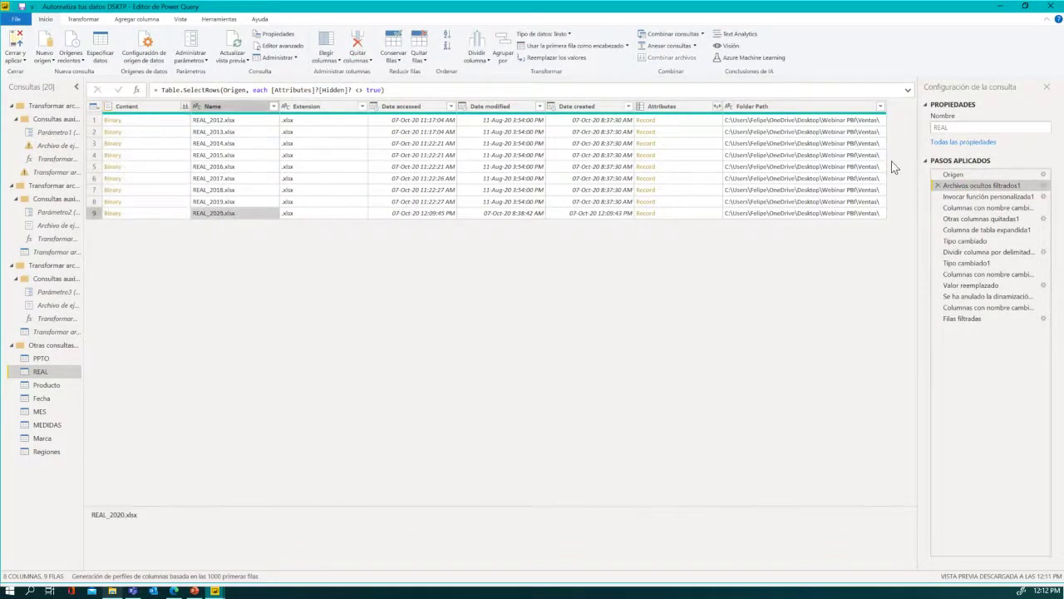
{"action": "left_click", "coordinate": [953, 175]}
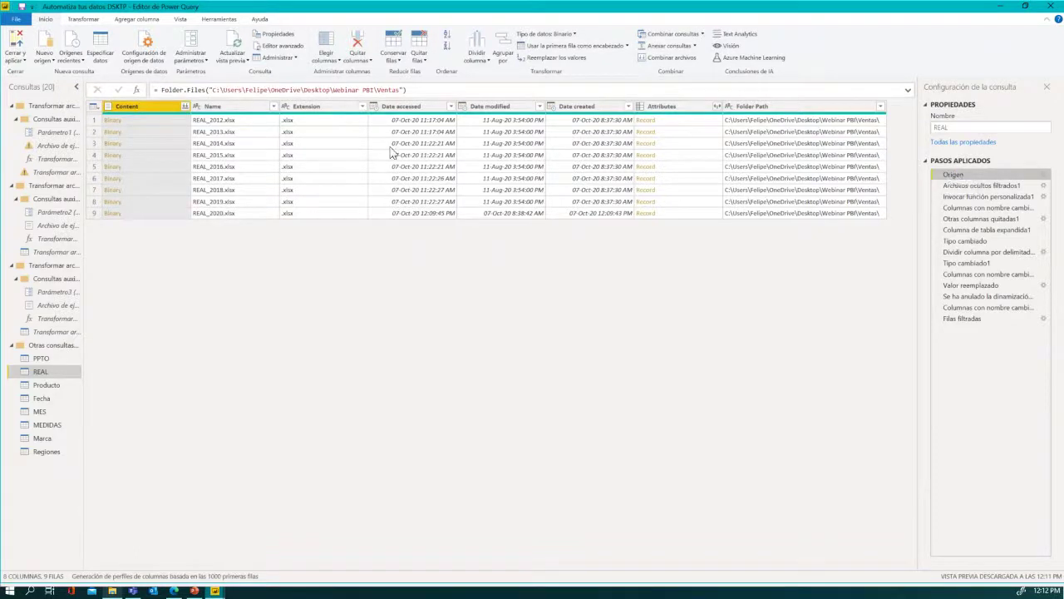
{"action": "left_click", "coordinate": [20, 40]}
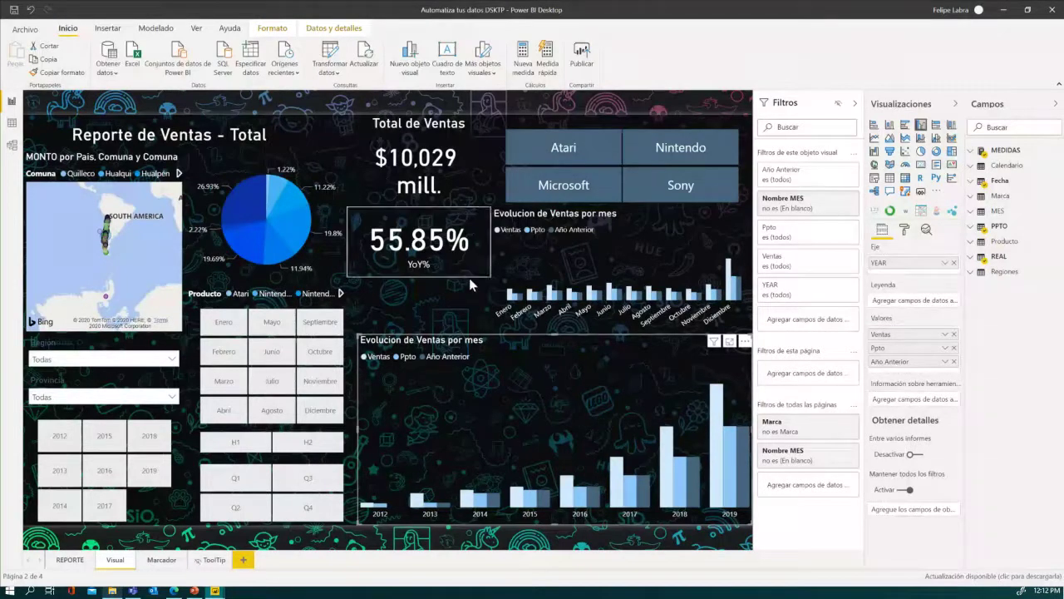
- Inspect the year slicer and the lower chart's Año Anterior filter condition
{"action": "left_click", "coordinate": [145, 520]}
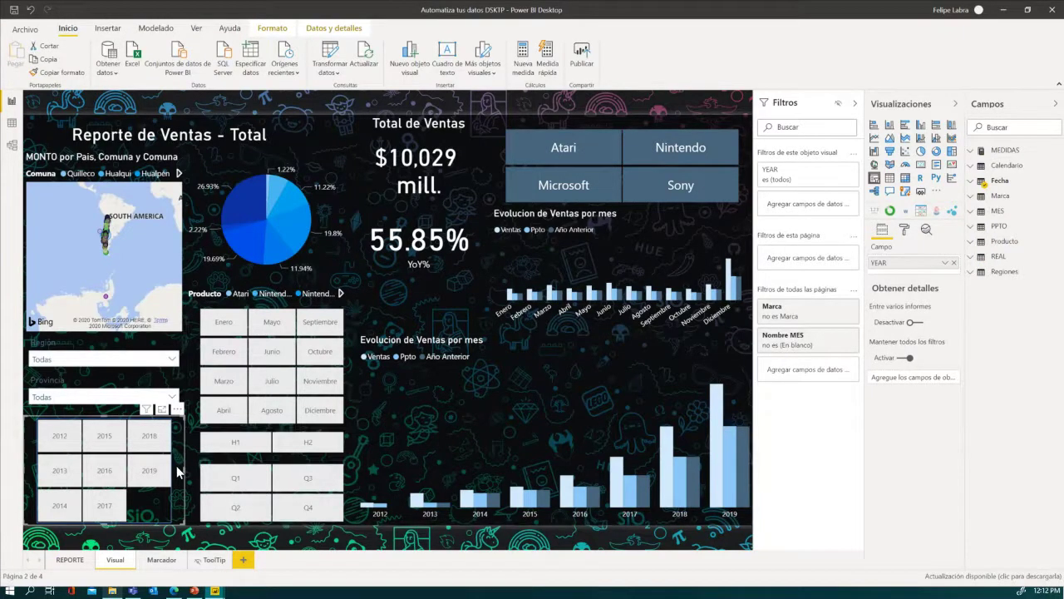
{"action": "left_click", "coordinate": [587, 336]}
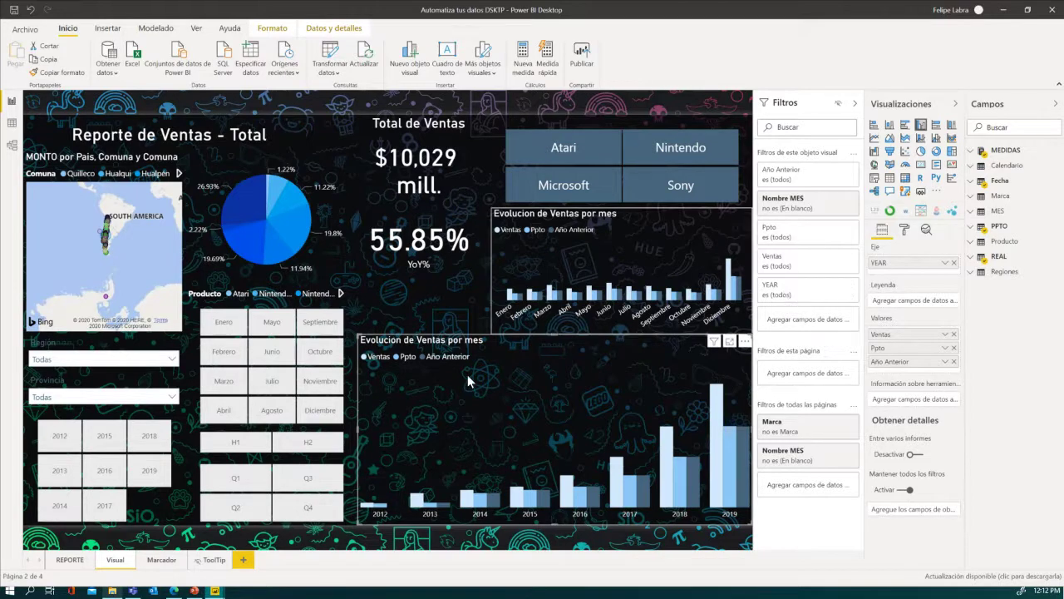
{"action": "left_click", "coordinate": [805, 179]}
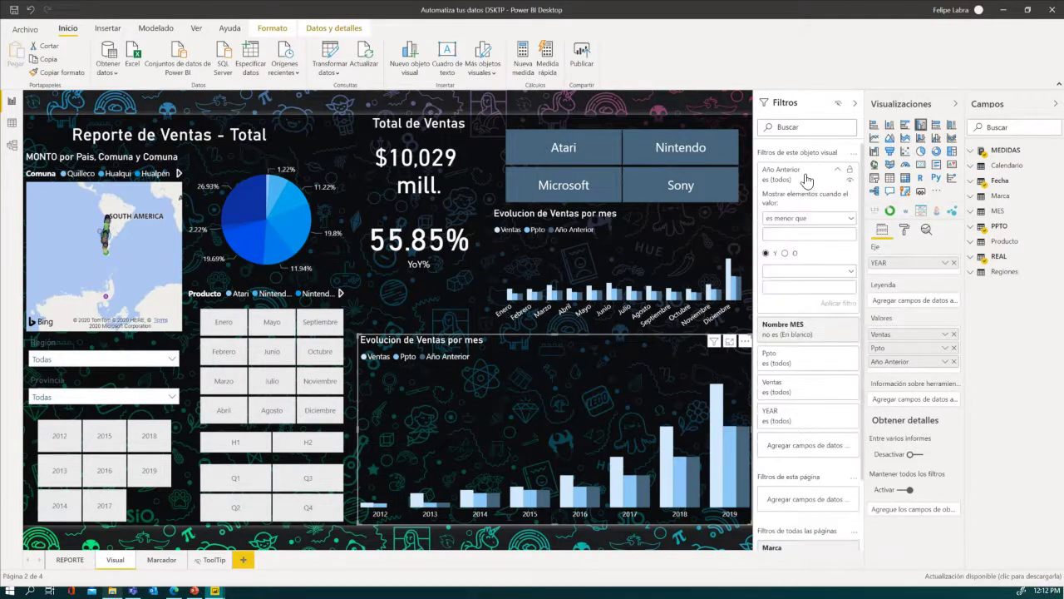
{"action": "left_click", "coordinate": [804, 179]}
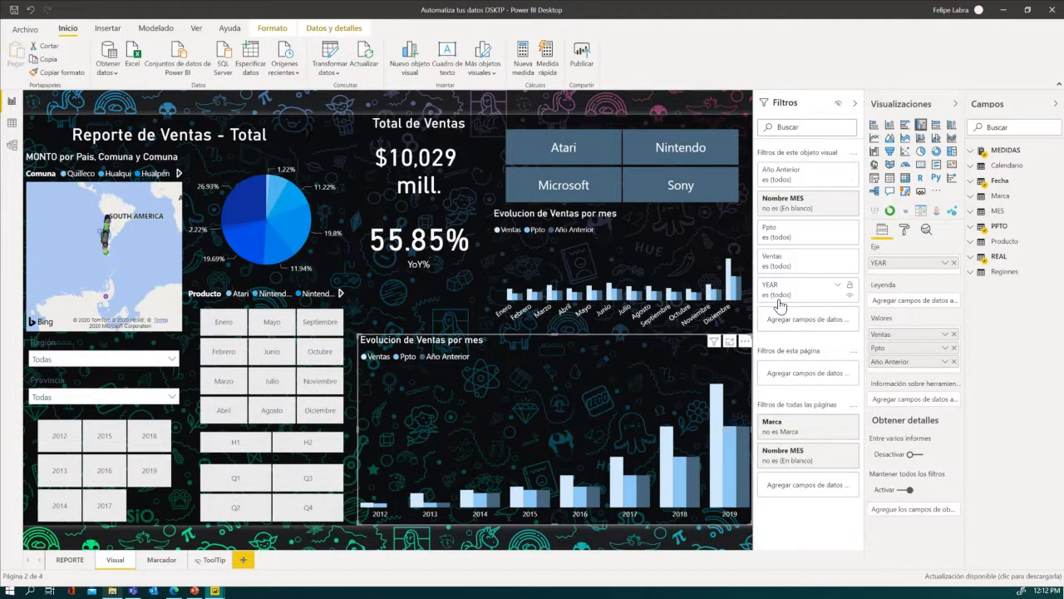
- Deselect the chart and refresh all report data with Actualizar
{"action": "left_click", "coordinate": [433, 329]}
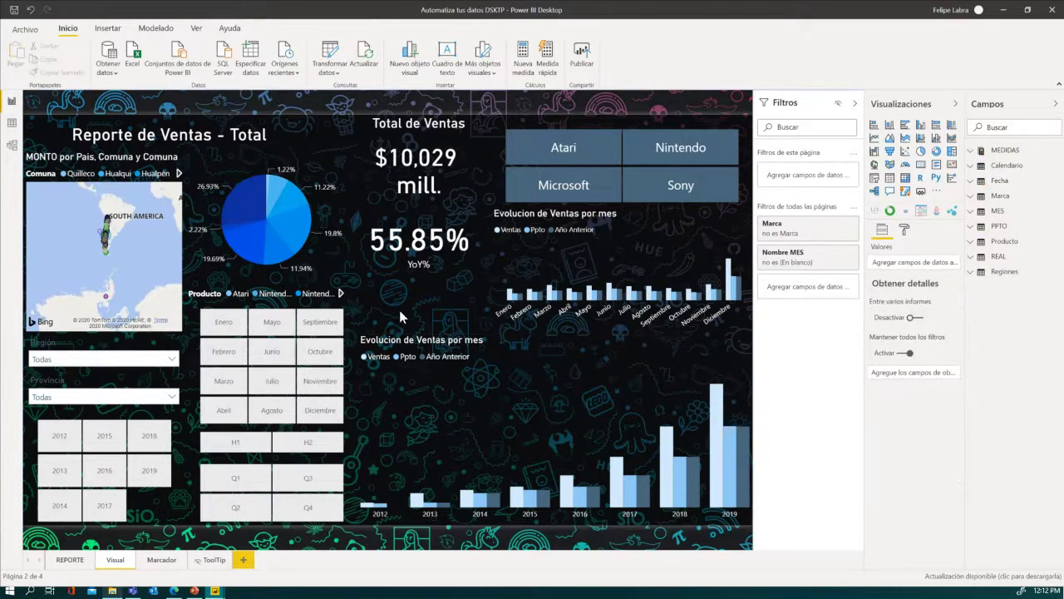
{"action": "left_click", "coordinate": [363, 62]}
{"action": "left_click", "coordinate": [732, 355]}
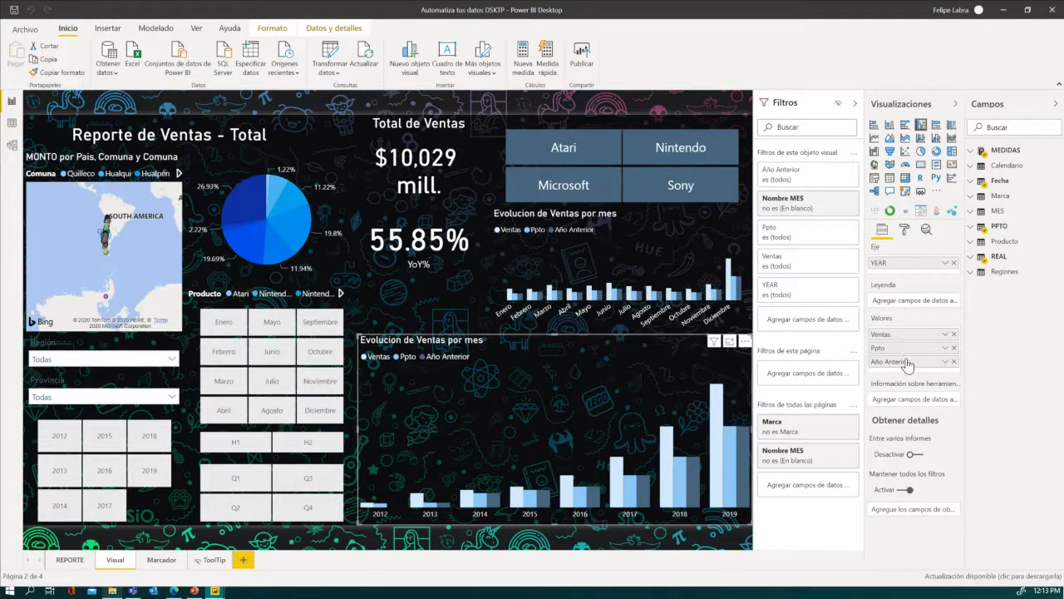
- Replace YEAR on the lower chart's Eje with Fecha > YEAR and clear the Nombre MES filter
{"action": "left_click", "coordinate": [953, 263]}
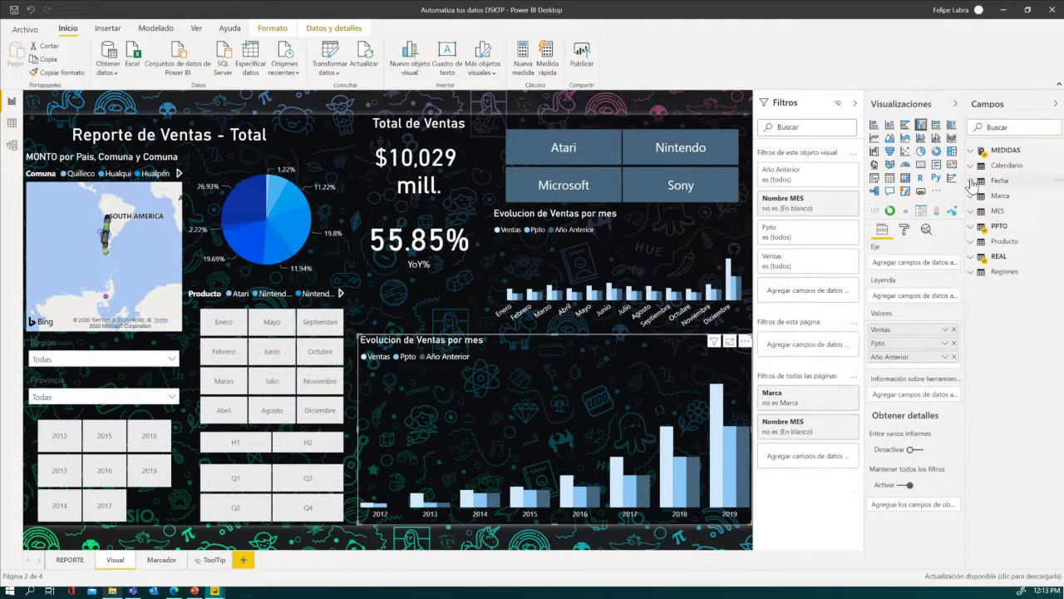
{"action": "left_click", "coordinate": [971, 182]}
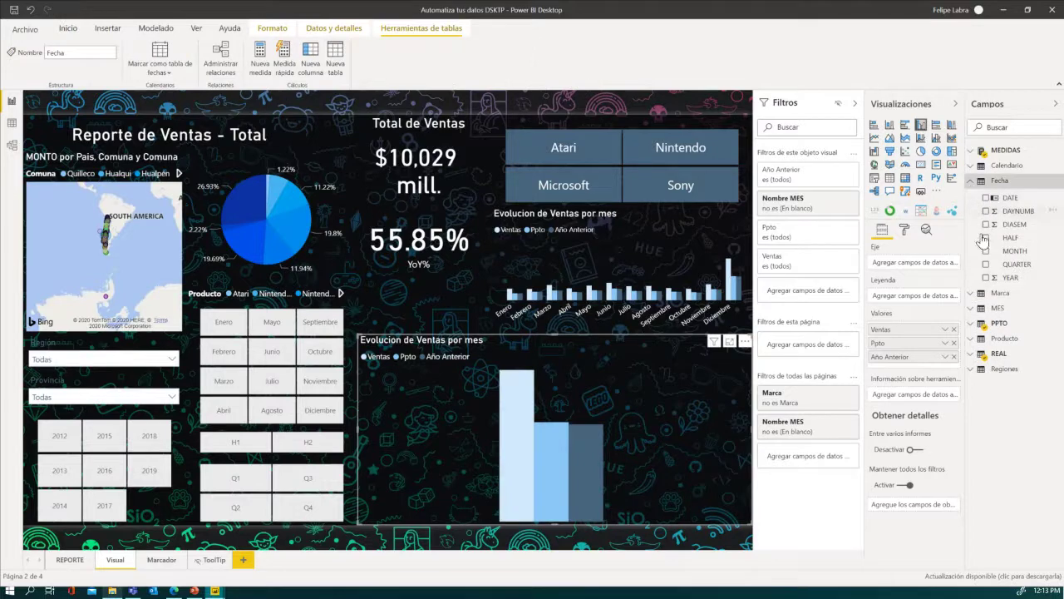
{"action": "left_click_drag", "start_coordinate": [1005, 278], "coordinate": [918, 263]}
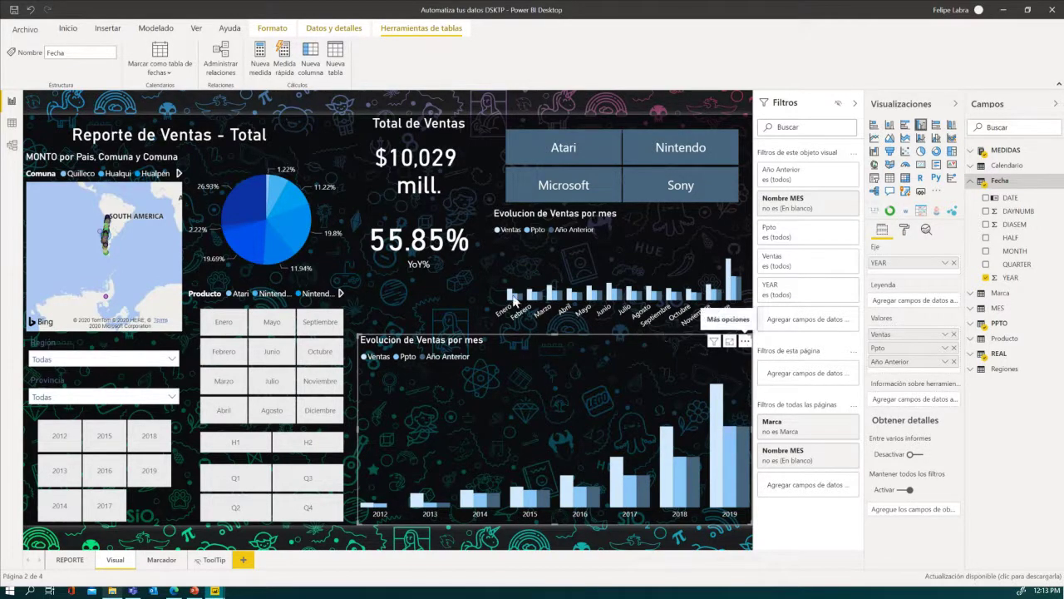
{"action": "left_click", "coordinate": [775, 311]}
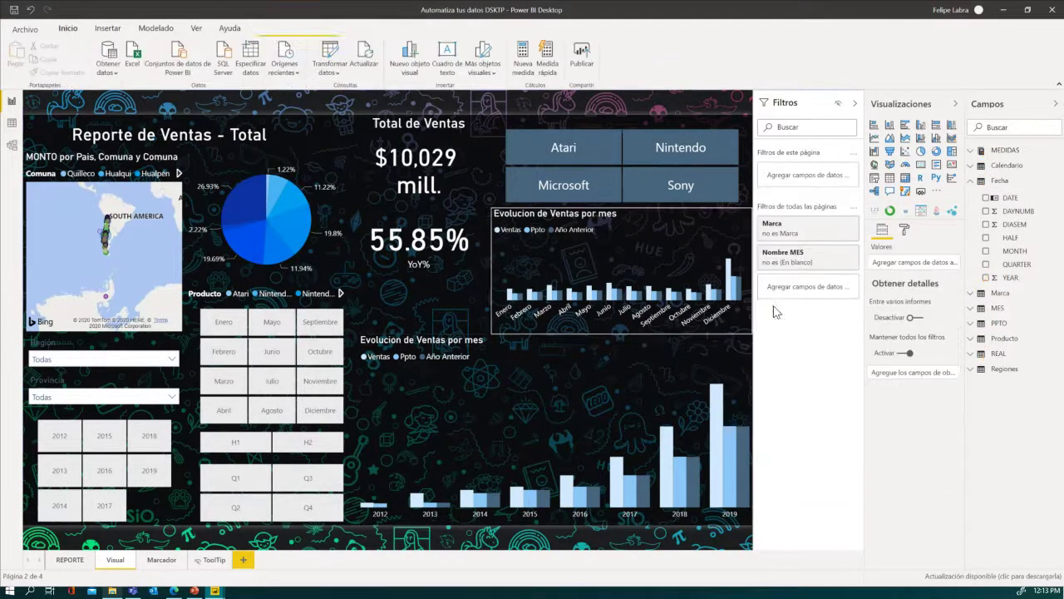
{"action": "left_click", "coordinate": [835, 263]}
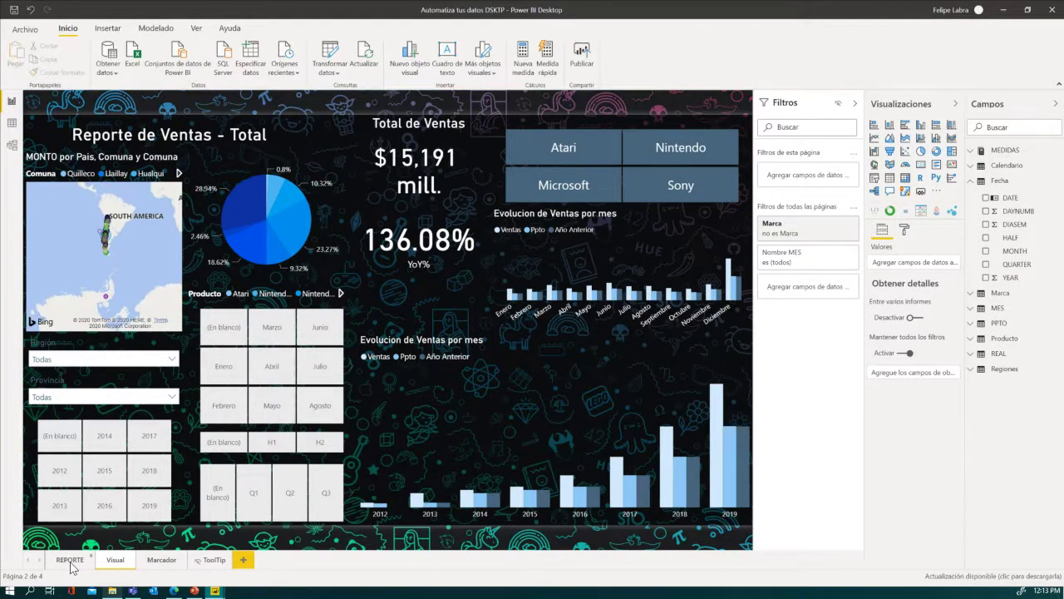
- Return from REPORTE to the Visual page and pick the year slicer's (En blanco) tile
{"action": "left_click", "coordinate": [69, 561]}
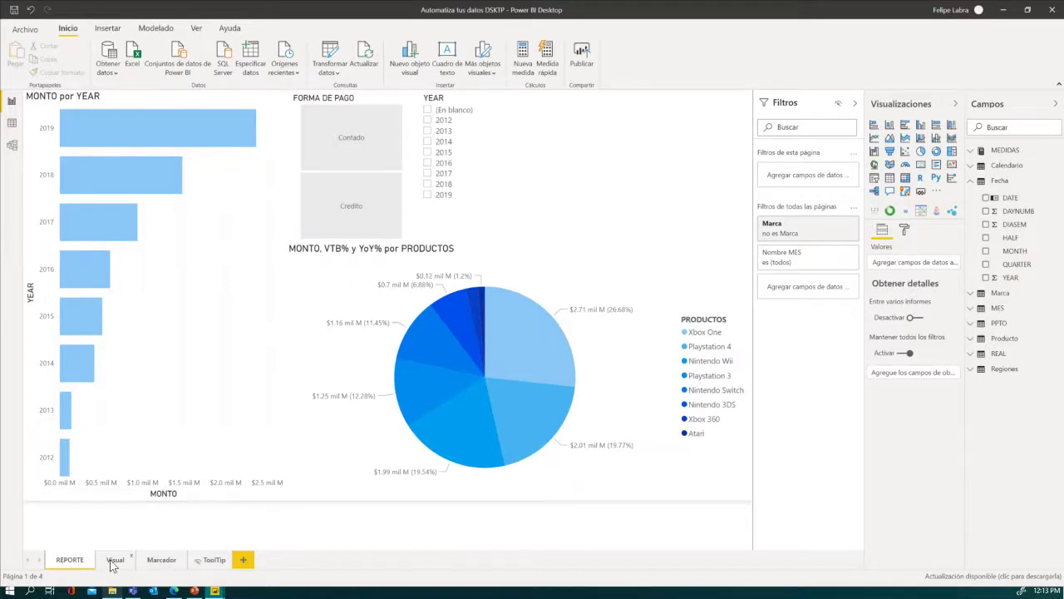
{"action": "left_click", "coordinate": [114, 562]}
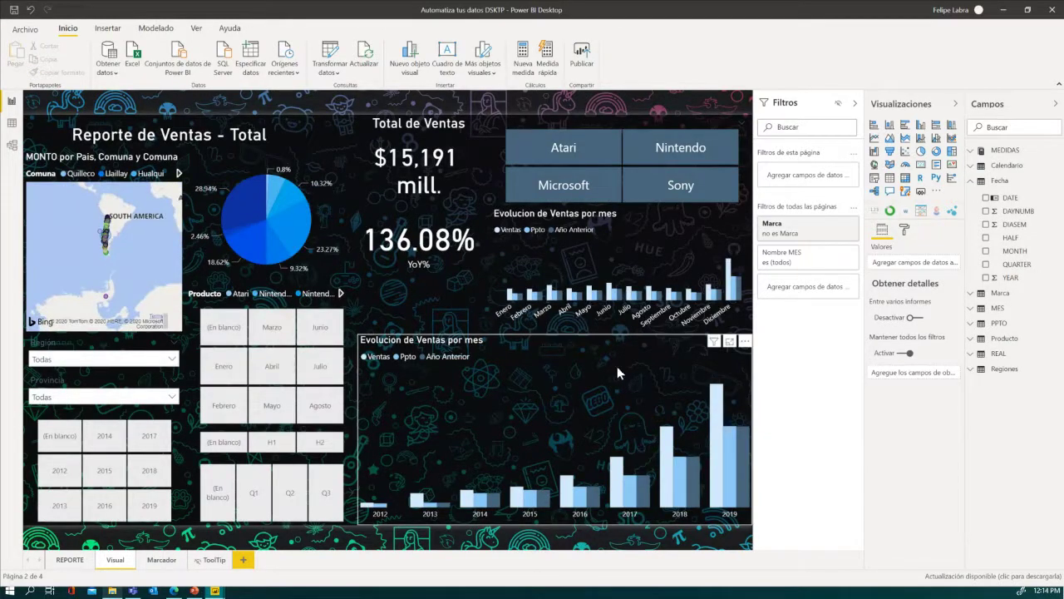
{"action": "left_click", "coordinate": [591, 341]}
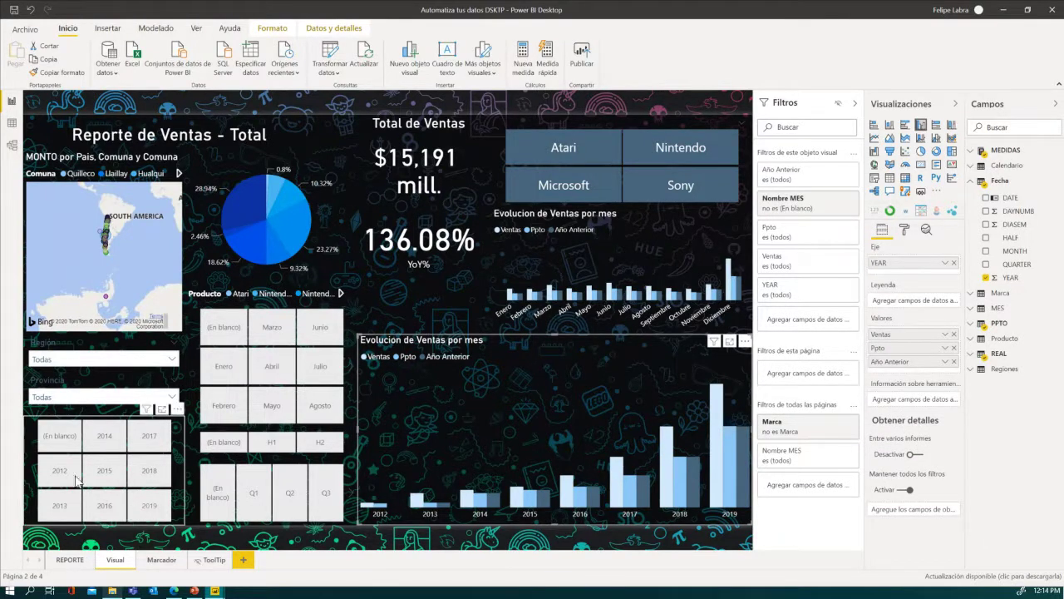
{"action": "left_click", "coordinate": [57, 440]}
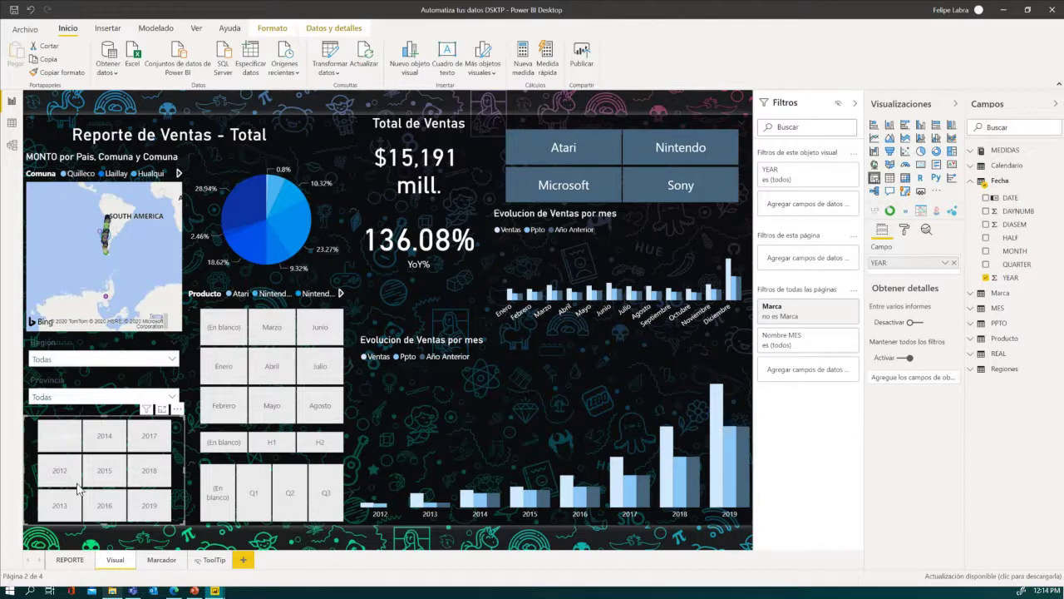
{"action": "left_click", "coordinate": [60, 437]}
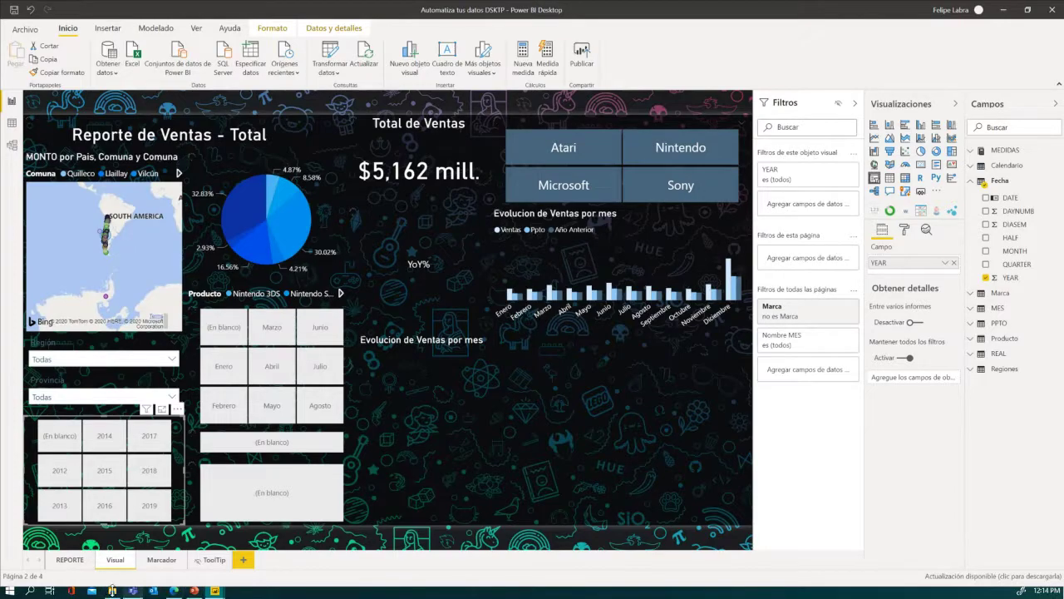
- Delete REAL_2020 from the Webinar PBI Ventas folder
{"action": "left_click", "coordinate": [112, 590]}
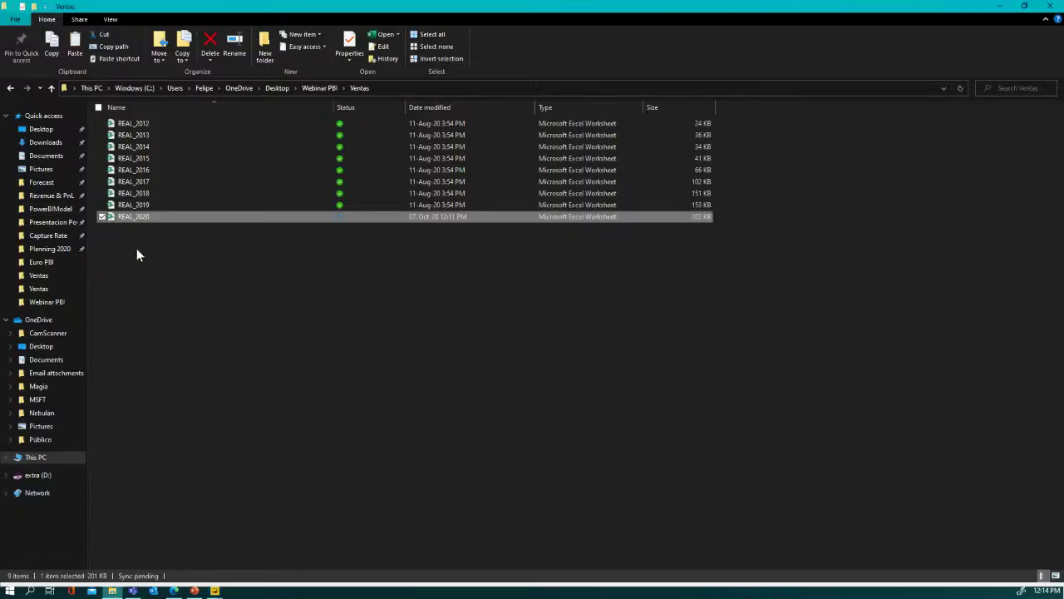
{"action": "double_click", "coordinate": [143, 216]}
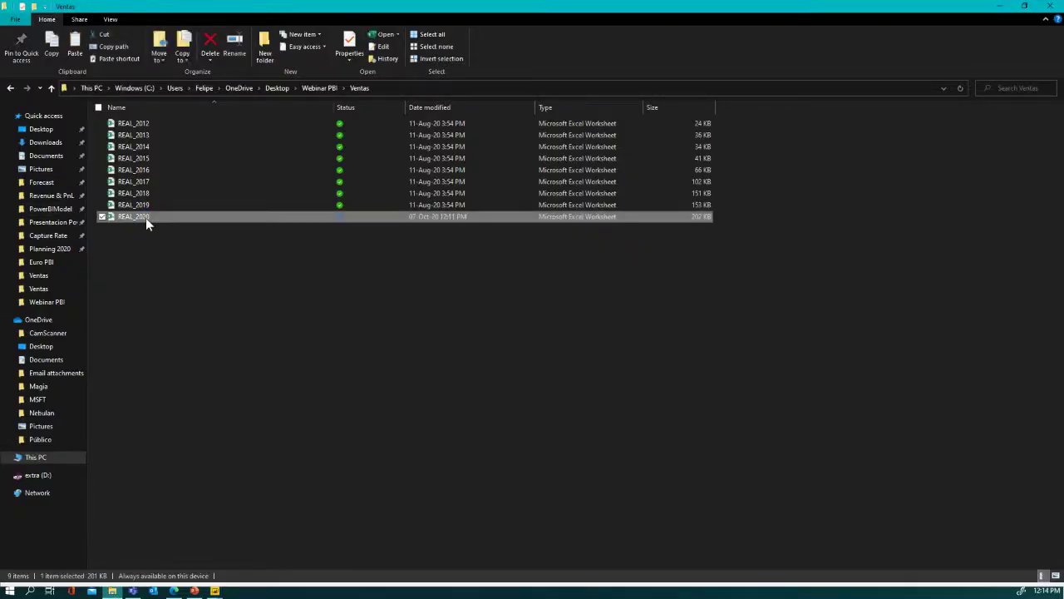
{"action": "key", "text": "Delete"}
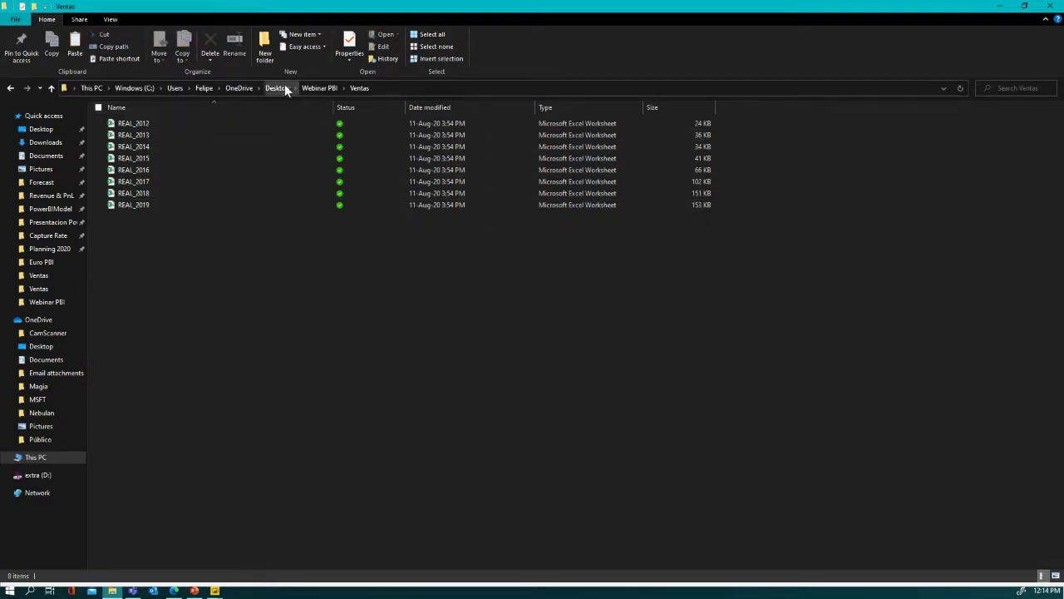
- Go to the Euro PBI Ventas folder and take its 310 KB REAL_2020 workbook
{"action": "left_click", "coordinate": [285, 84]}
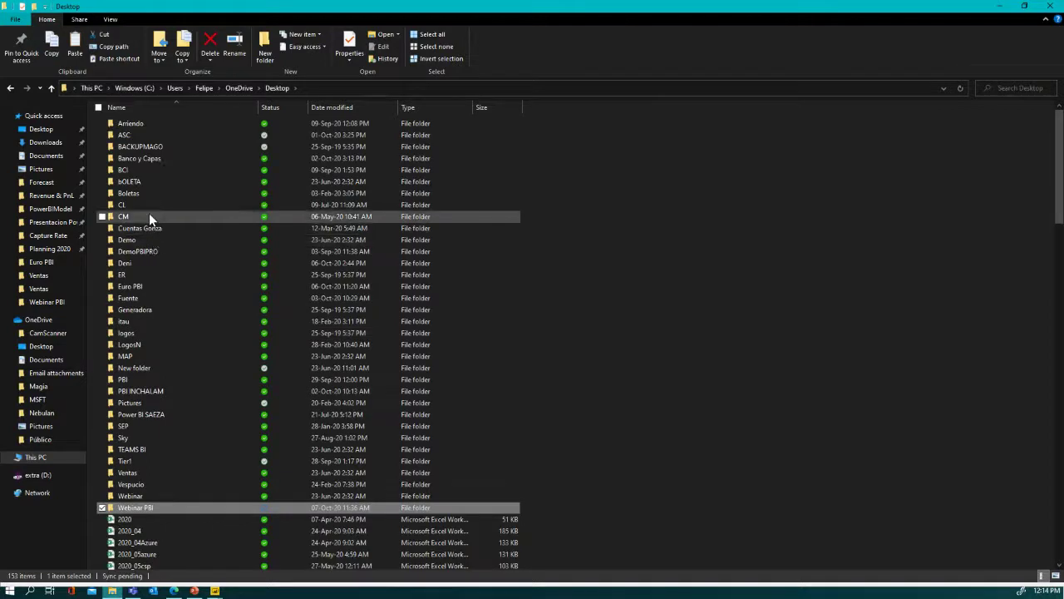
{"action": "left_click", "coordinate": [149, 212]}
{"action": "type", "text": "er"}
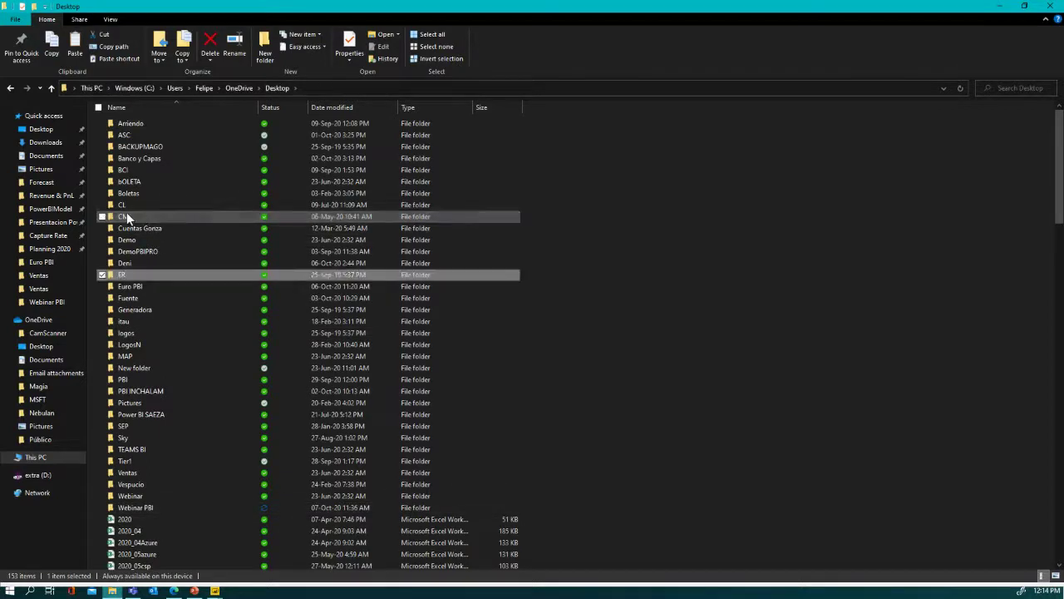
{"action": "double_click", "coordinate": [151, 288]}
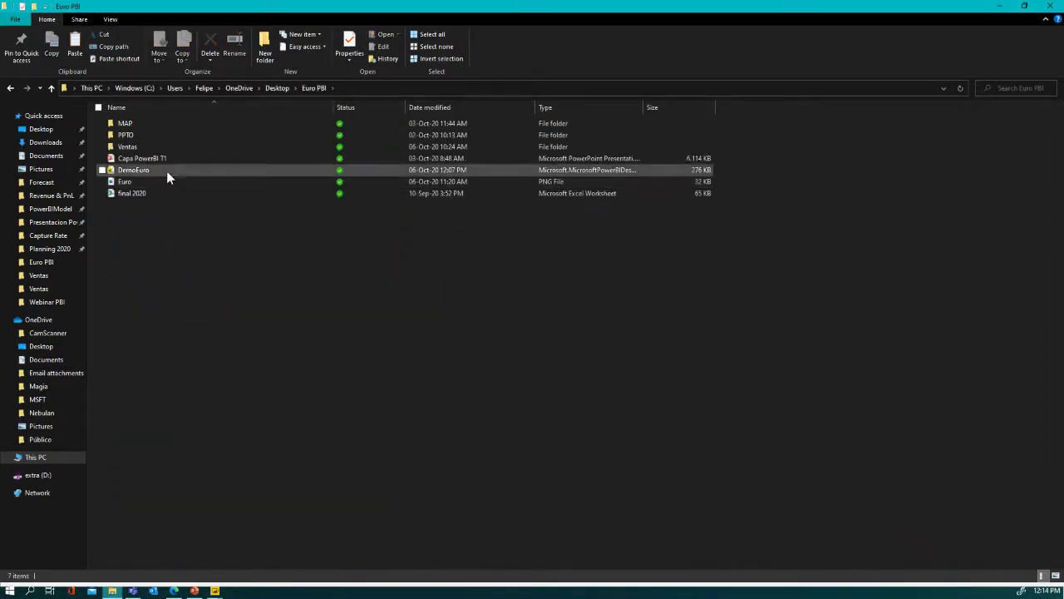
{"action": "double_click", "coordinate": [138, 146]}
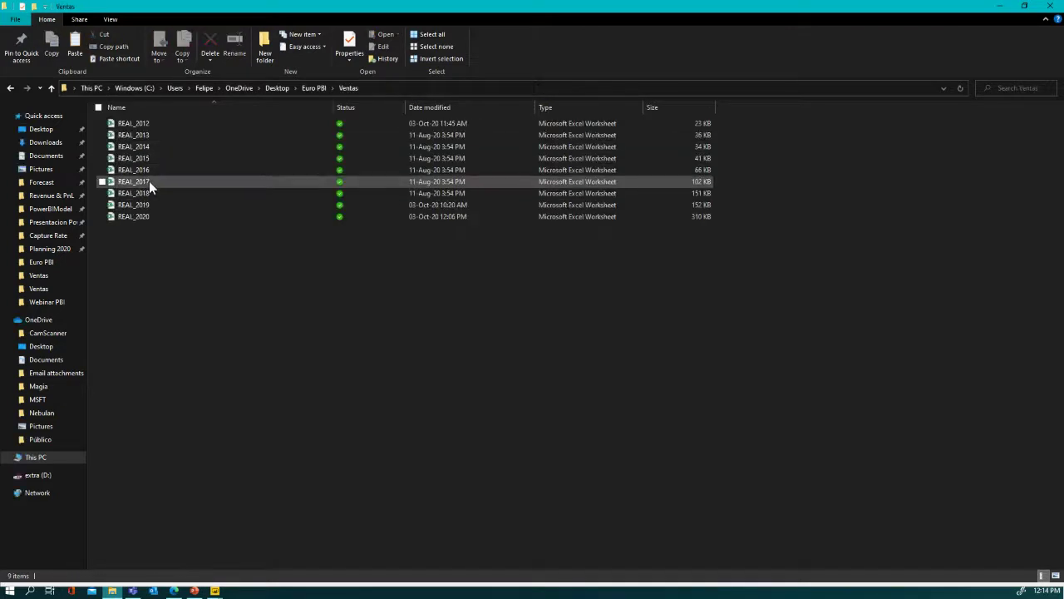
{"action": "left_click", "coordinate": [146, 215]}
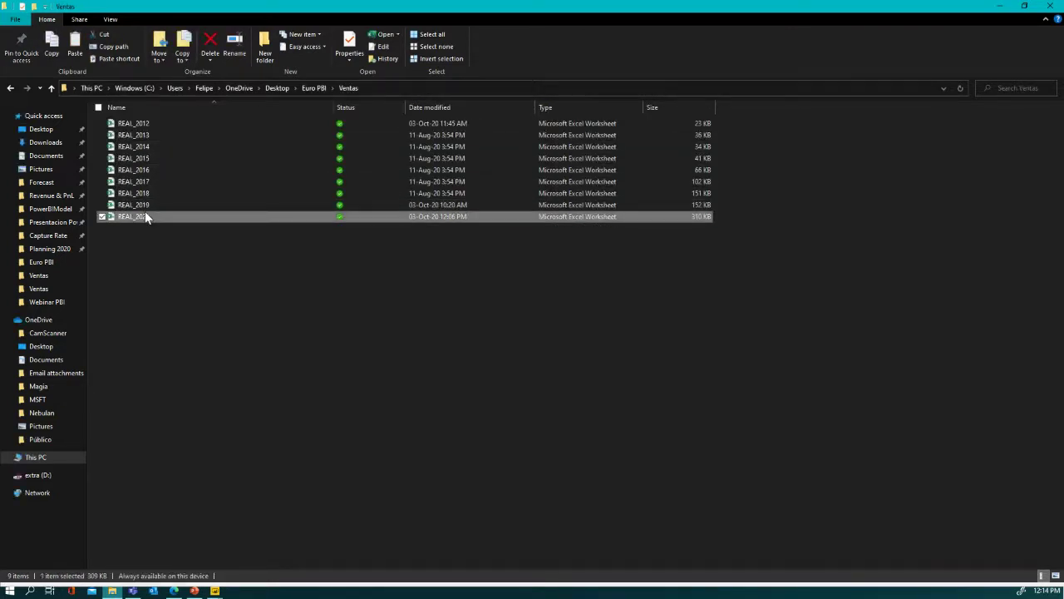
- Paste REAL_2020 into the Webinar PBI Ventas folder and minimize File Explorer
{"action": "left_click", "coordinate": [276, 86]}
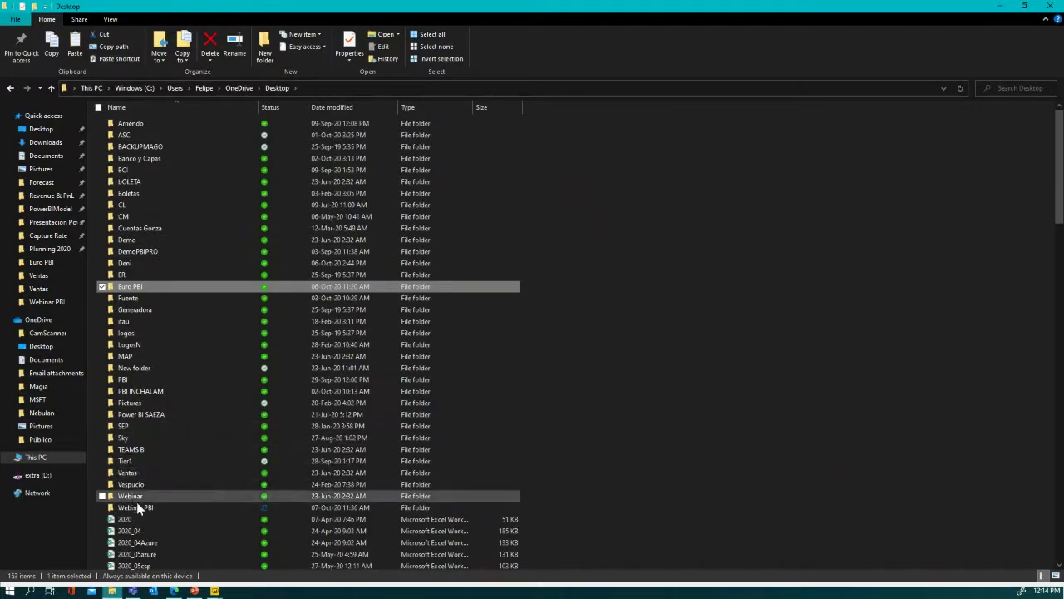
{"action": "double_click", "coordinate": [138, 504]}
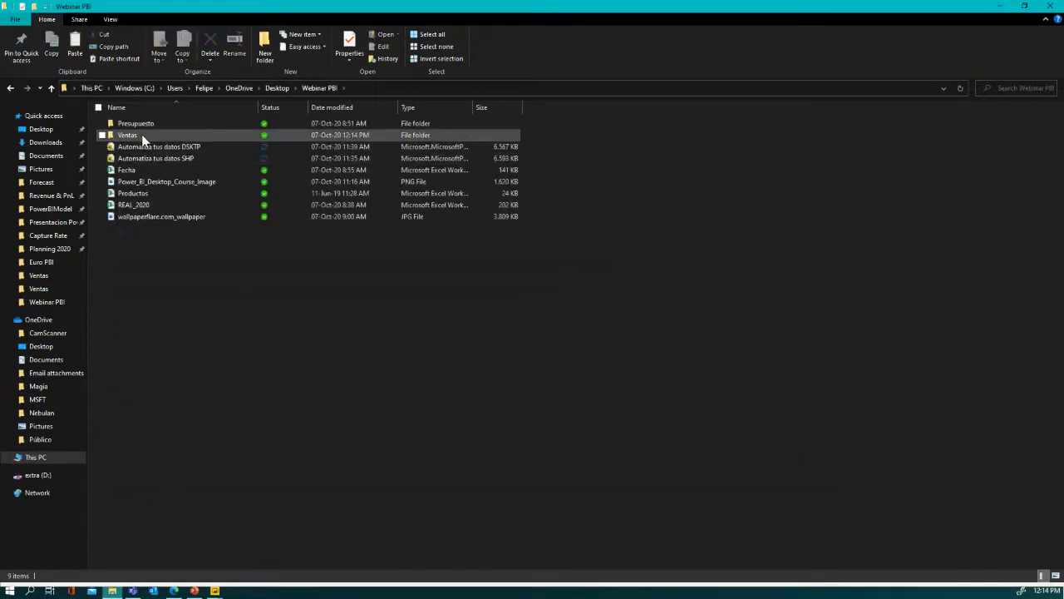
{"action": "double_click", "coordinate": [140, 134]}
{"action": "key", "text": "ctrl+v"}
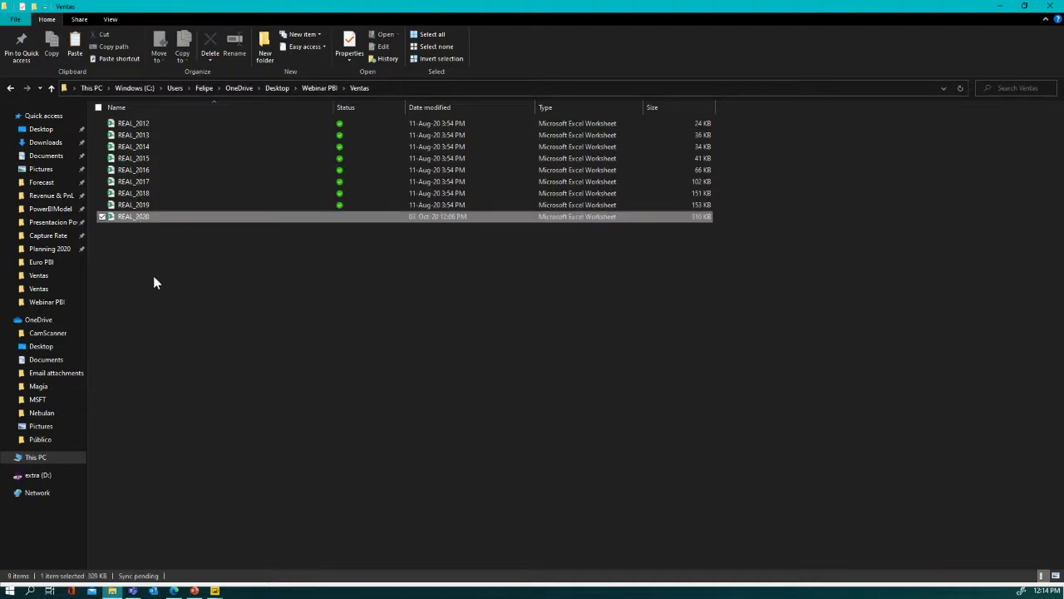
{"action": "left_click", "coordinate": [282, 275]}
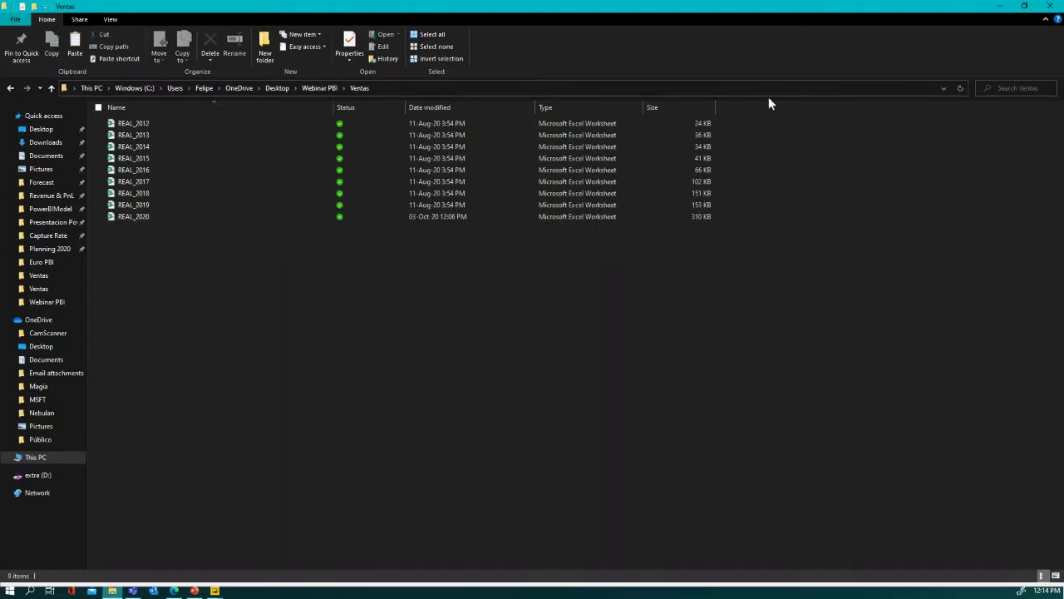
{"action": "left_click", "coordinate": [996, 11]}
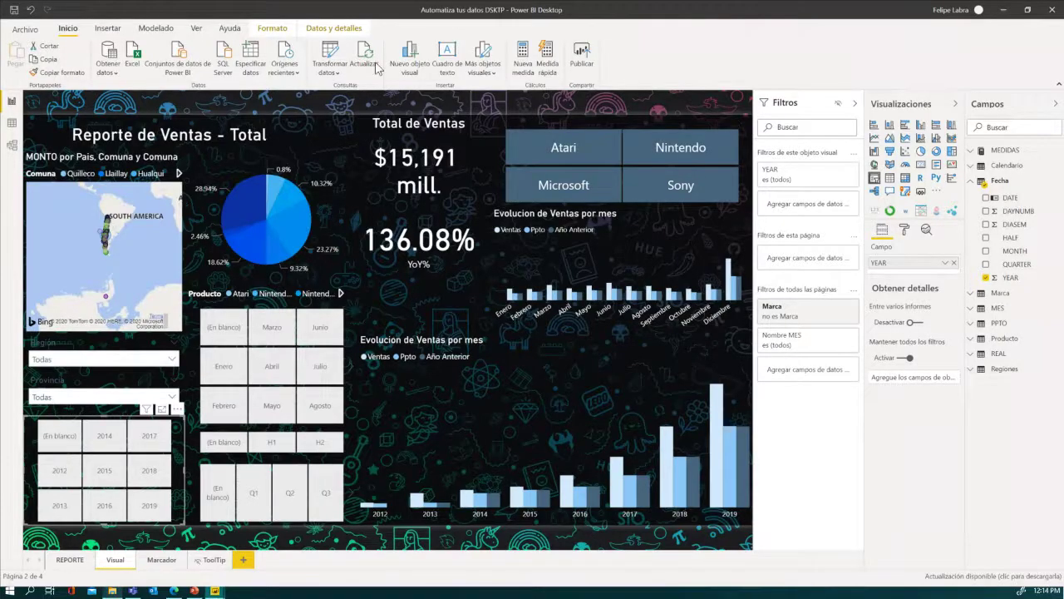
- Refresh the report data, then select REAL_2019 and REAL_2020 in the Ventas folder
{"action": "left_click", "coordinate": [364, 58]}
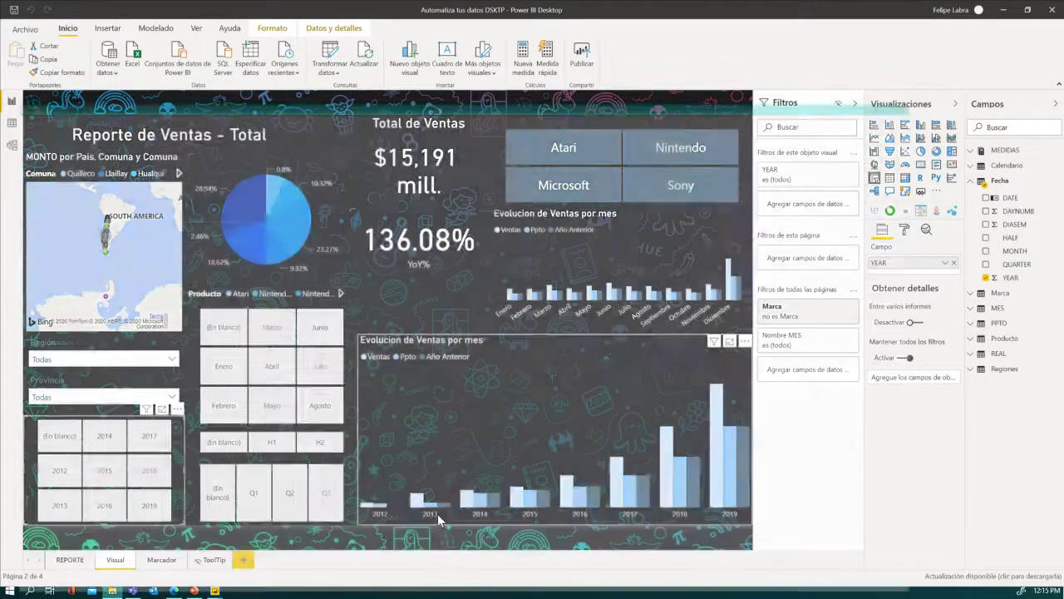
{"action": "key", "text": "alt+Tab"}
{"action": "left_click_drag", "start_coordinate": [171, 246], "coordinate": [134, 201]}
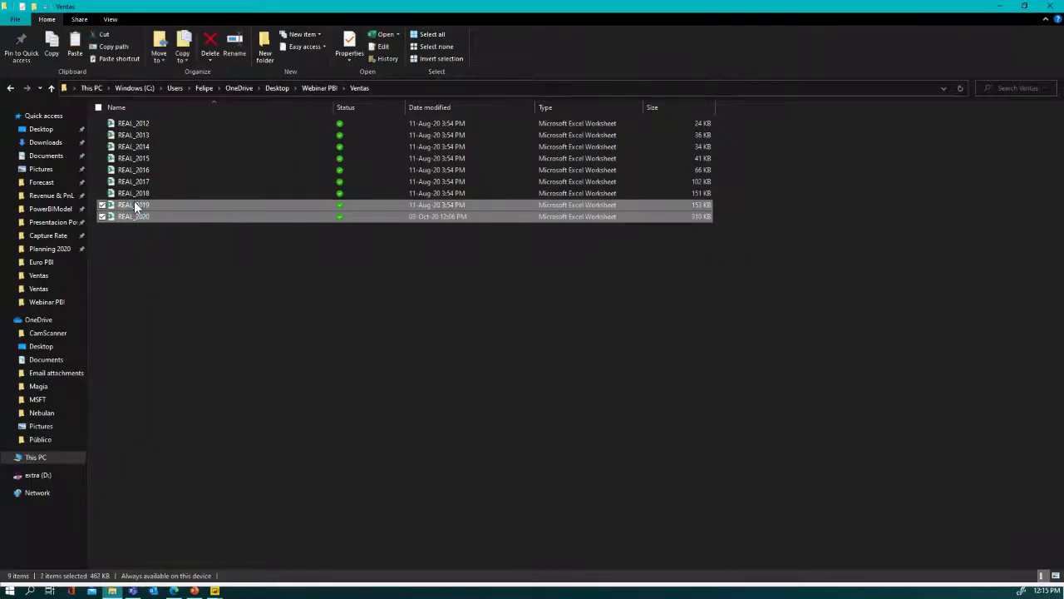
- Move REAL_2019 and REAL_2020 into Webinar PBI, replacing its existing REAL_2020
{"action": "left_click", "coordinate": [326, 87]}
{"action": "left_click", "coordinate": [228, 334]}
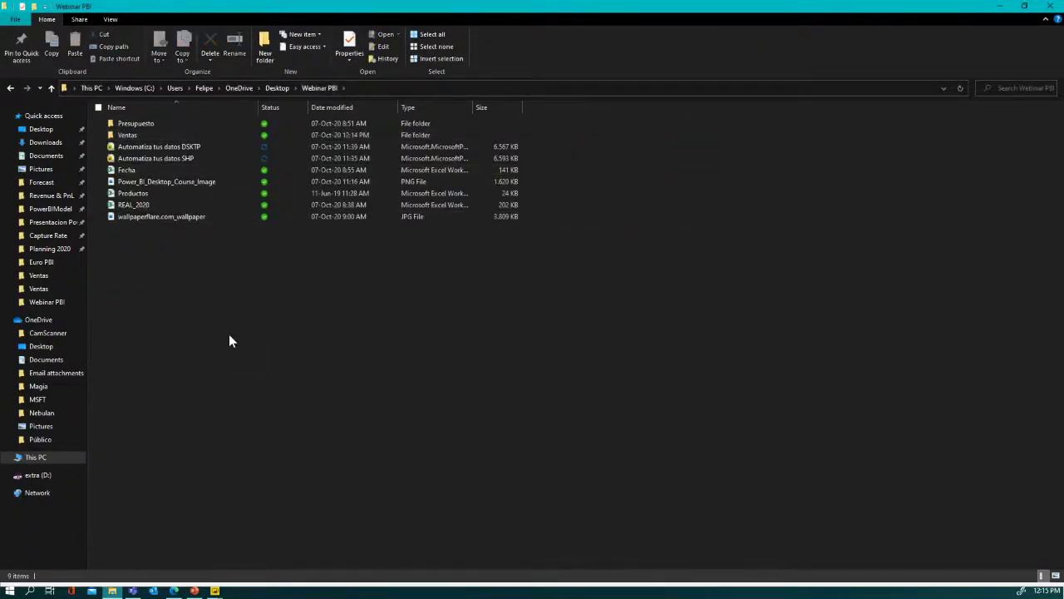
{"action": "key", "text": "ctrl+v"}
{"action": "left_click", "coordinate": [449, 223]}
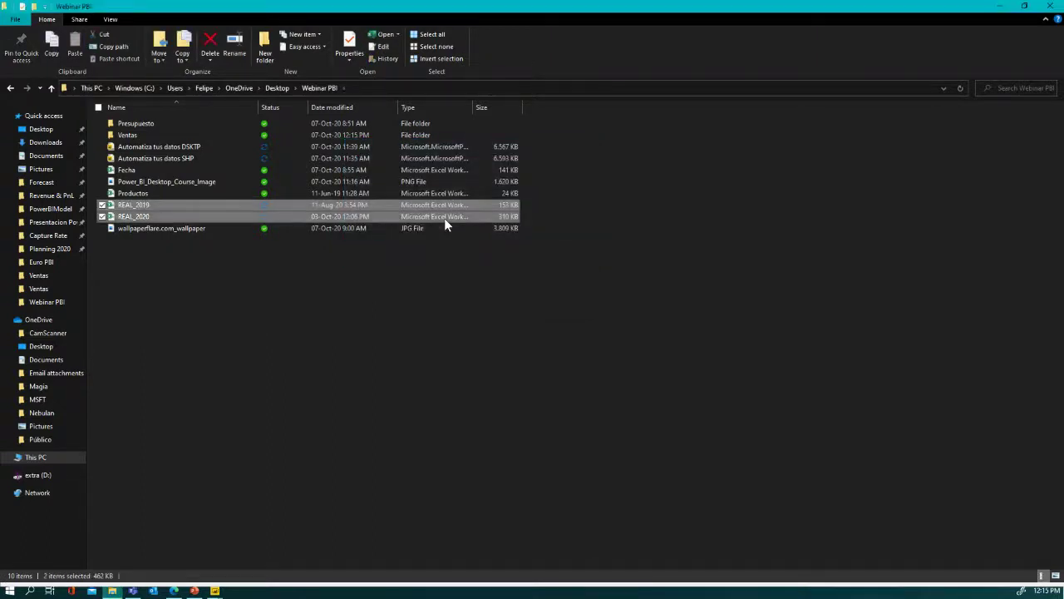
{"action": "key", "text": "alt+Tab"}
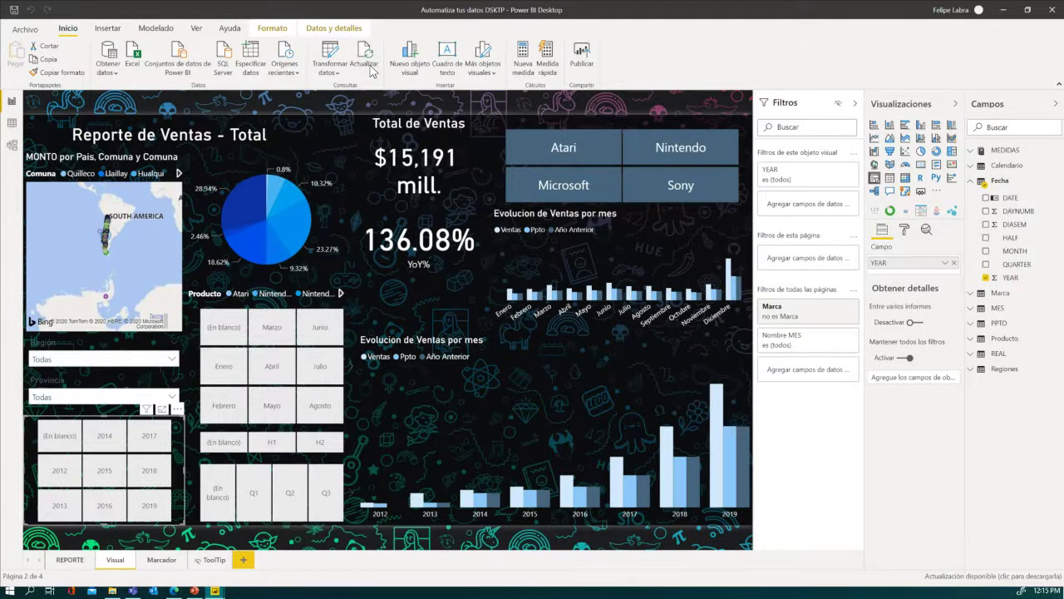
- Refresh the report data so Total de Ventas shows $6,435 mill. and YoY 0.00%
{"action": "left_click", "coordinate": [372, 71]}
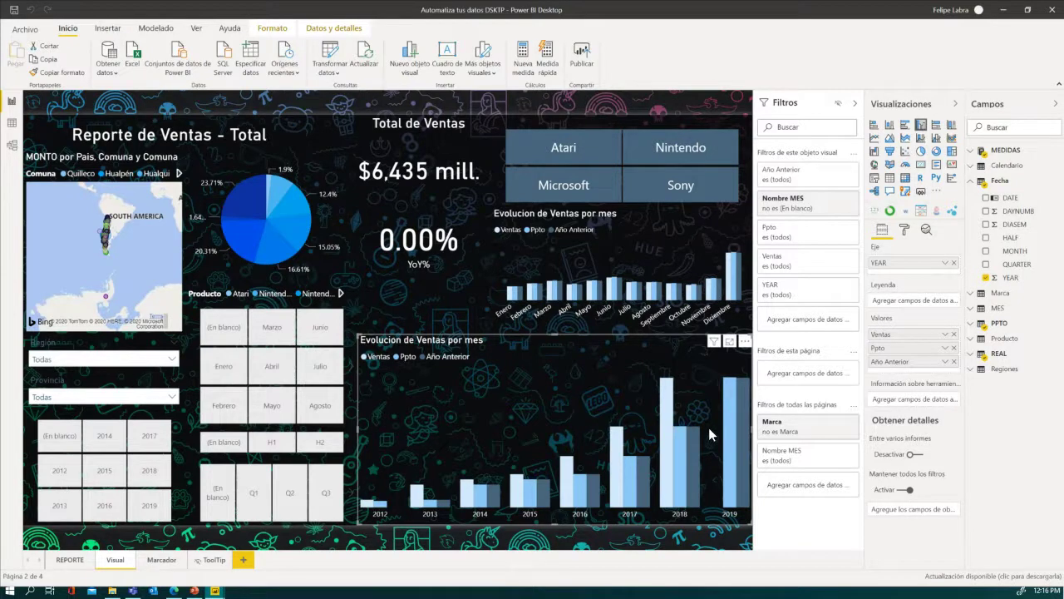
- Save the report and publish it to Mi área de trabajo, reaching the replace-dataset prompt
{"action": "left_click", "coordinate": [582, 65]}
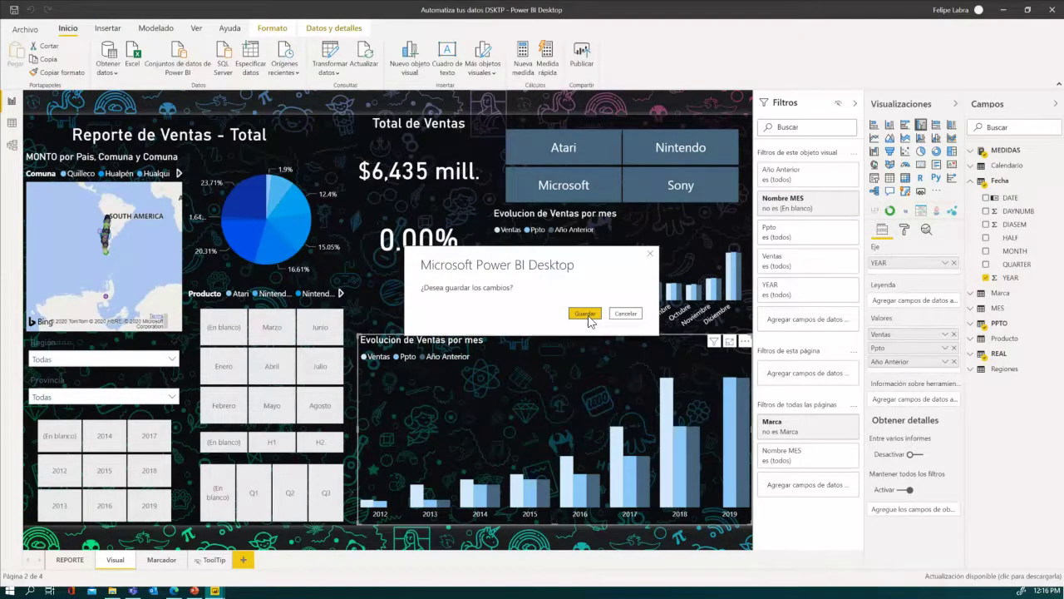
{"action": "left_click", "coordinate": [585, 315]}
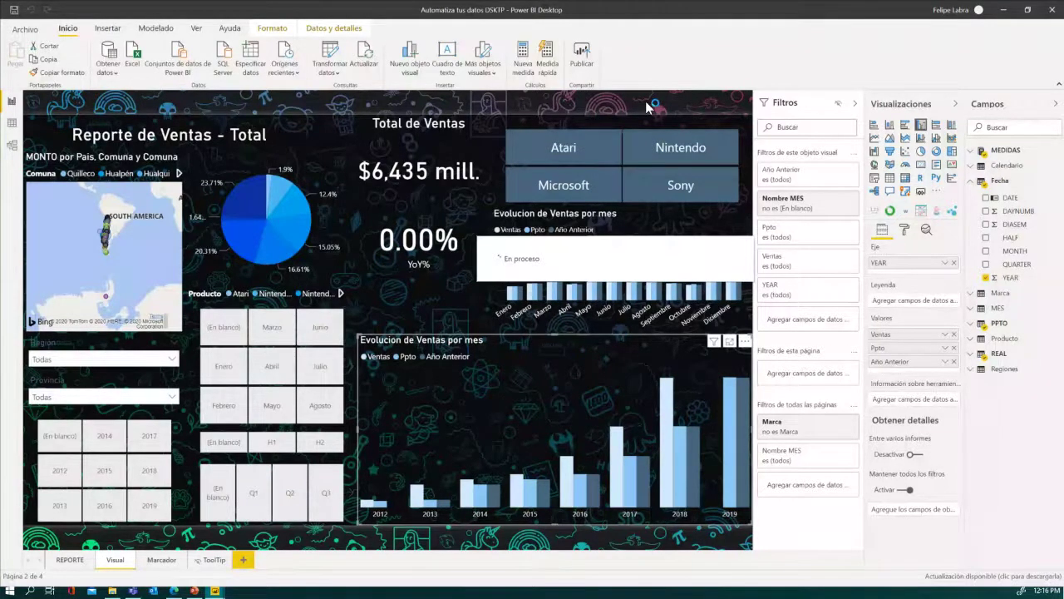
{"action": "scroll", "coordinate": [507, 332], "scroll_direction": "down", "scroll_amount": 1}
{"action": "scroll", "coordinate": [507, 341], "scroll_direction": "up", "scroll_amount": 3}
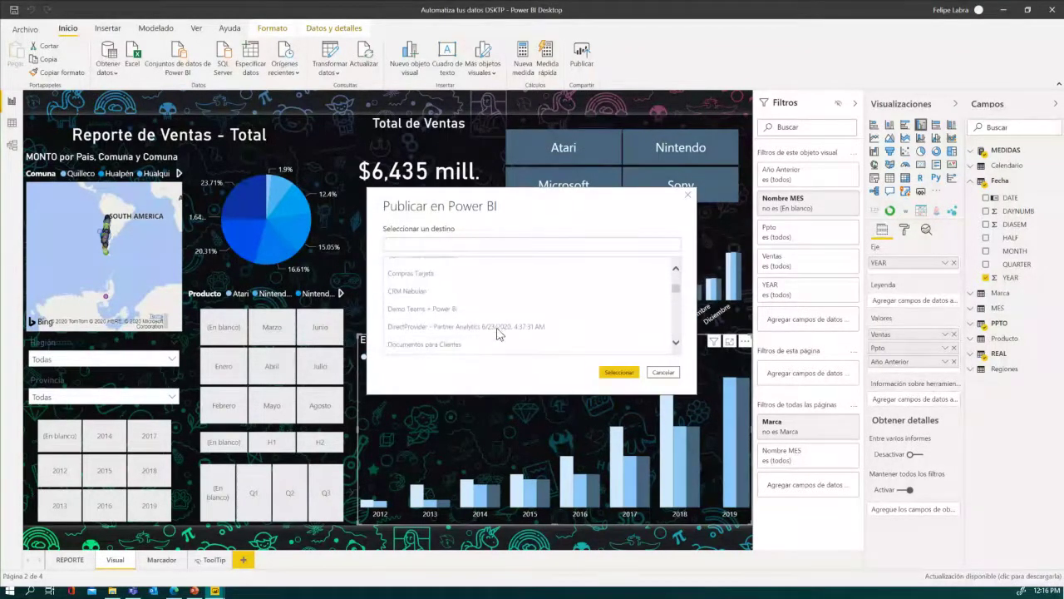
{"action": "left_click", "coordinate": [632, 372]}
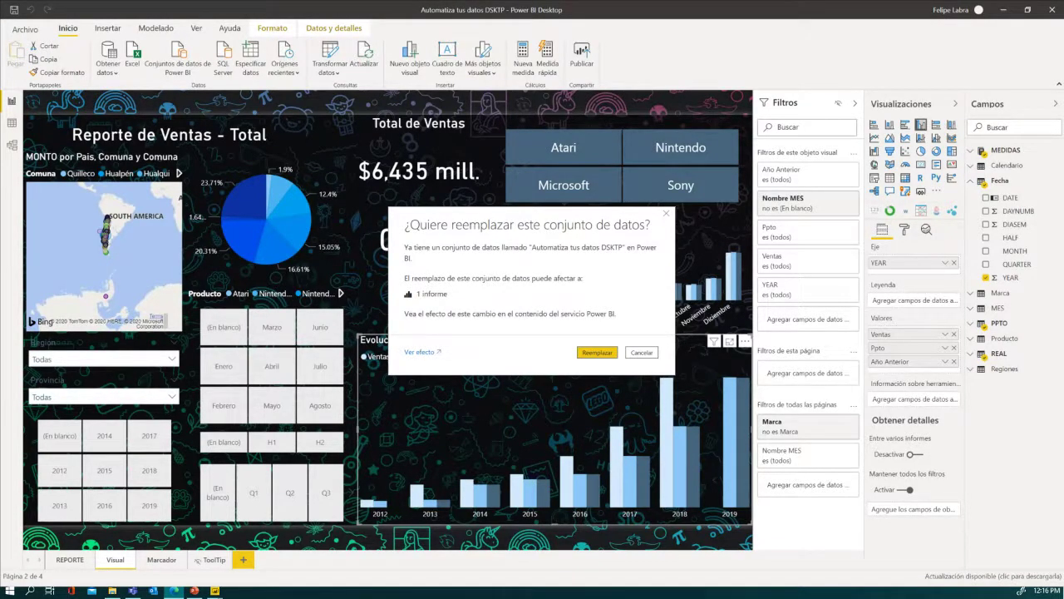
{"action": "left_click_drag", "start_coordinate": [1063, 65], "coordinate": [815, 60]}
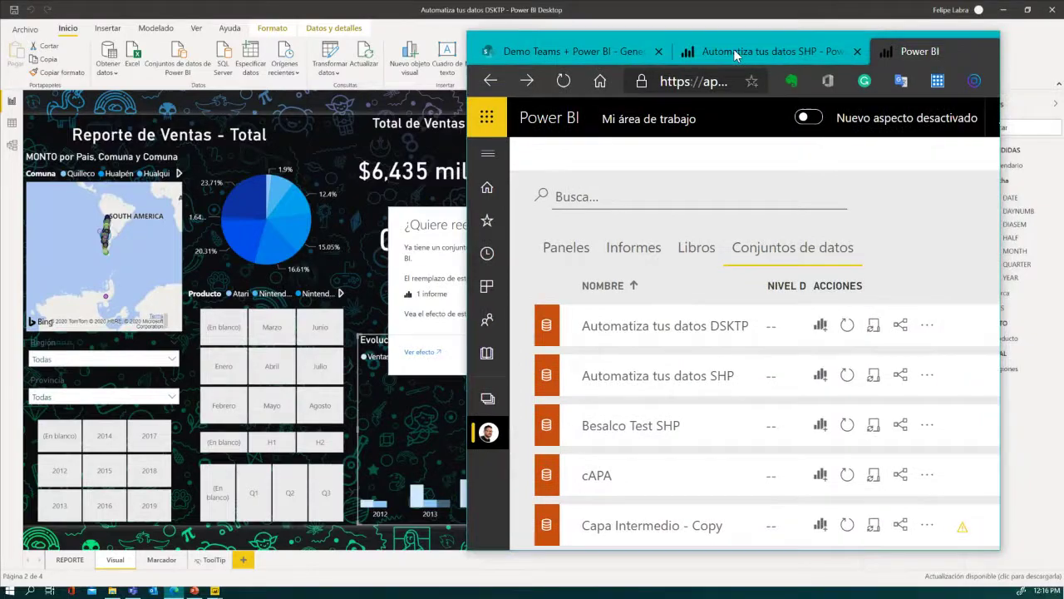
- Maximize the browser and open the Automatiza tus datos DSKTP report from the workspace's Informes list
{"action": "key", "text": "super+Up"}
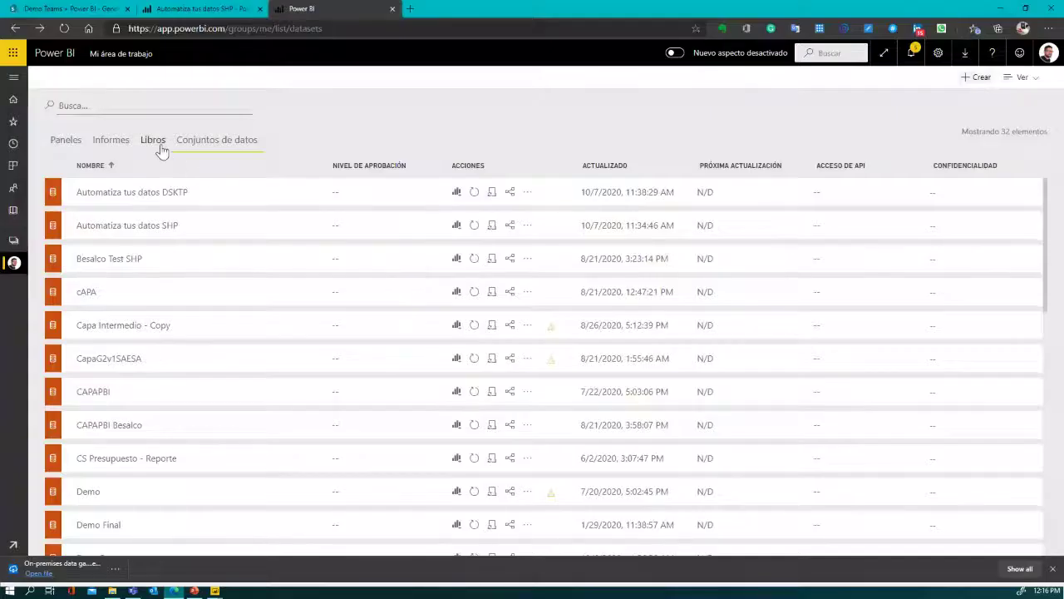
{"action": "left_click", "coordinate": [127, 143]}
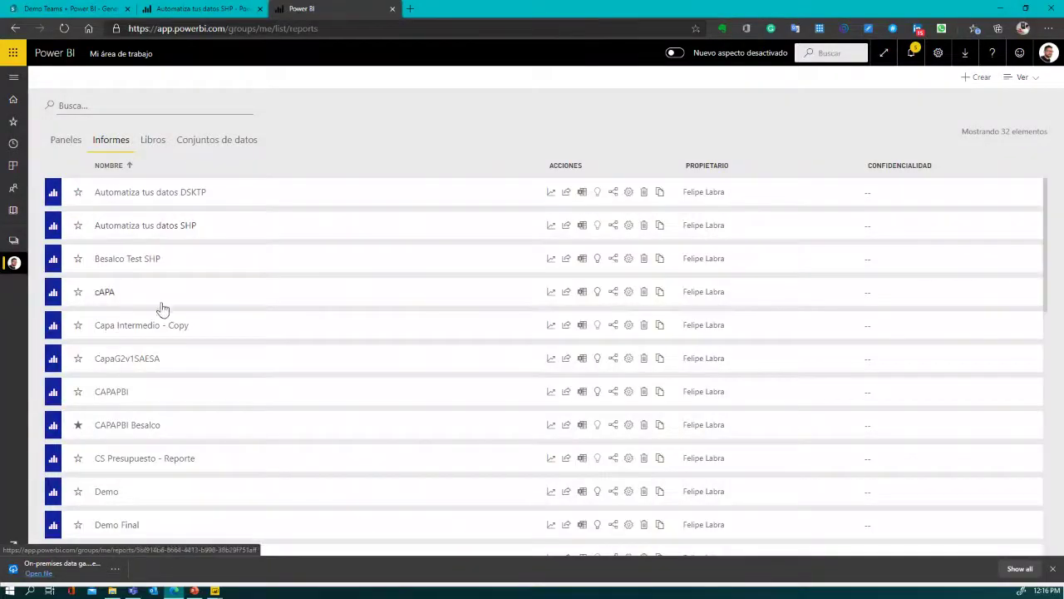
{"action": "left_click", "coordinate": [184, 197]}
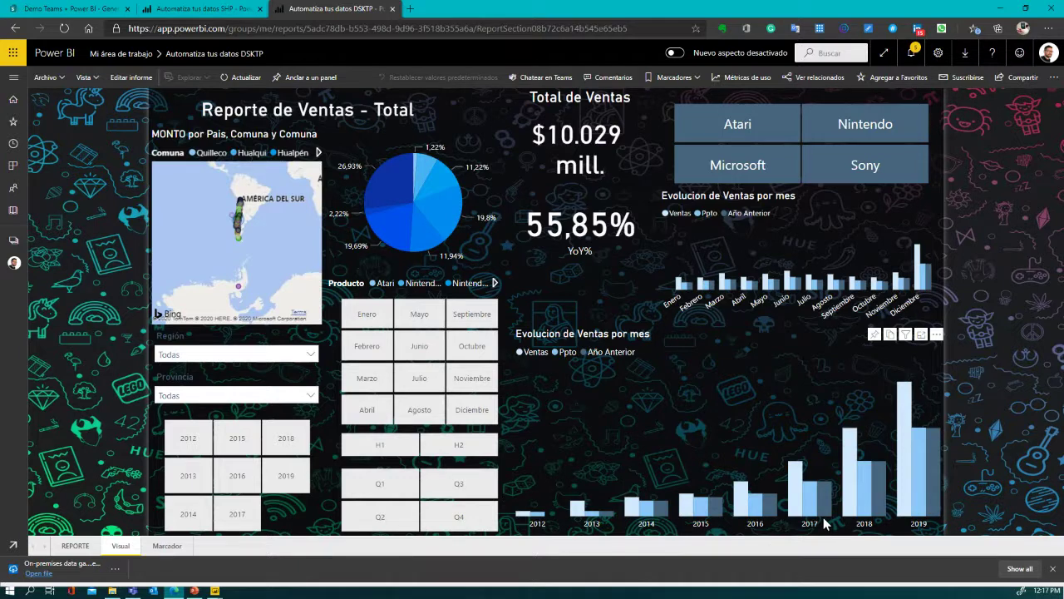
{"action": "mouse_move", "coordinate": [908, 426]}
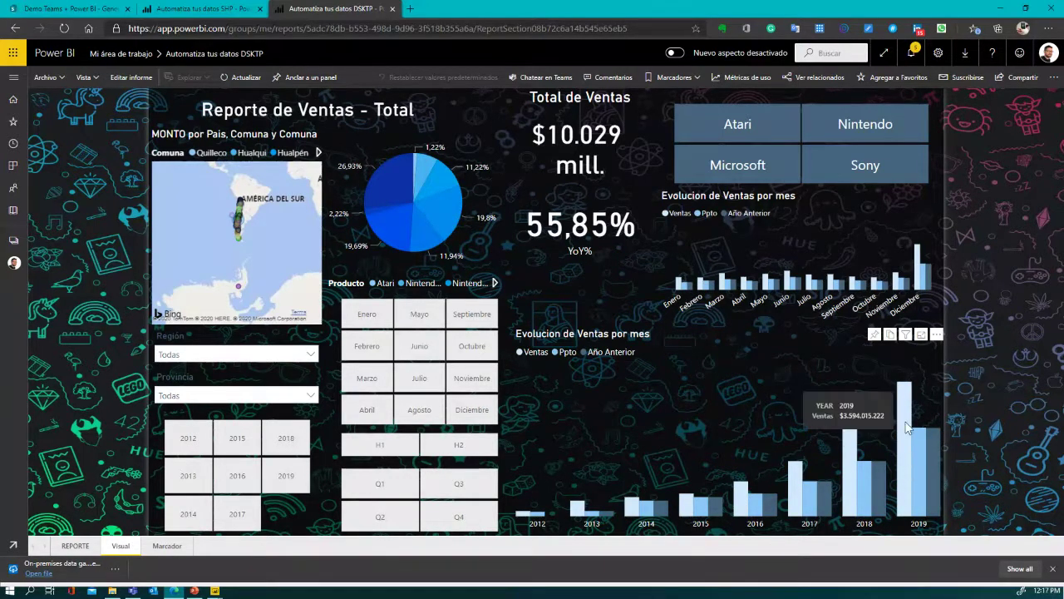
- Bring the online Automatiza tus datos DSKTP report back to the front
{"action": "left_click", "coordinate": [677, 386]}
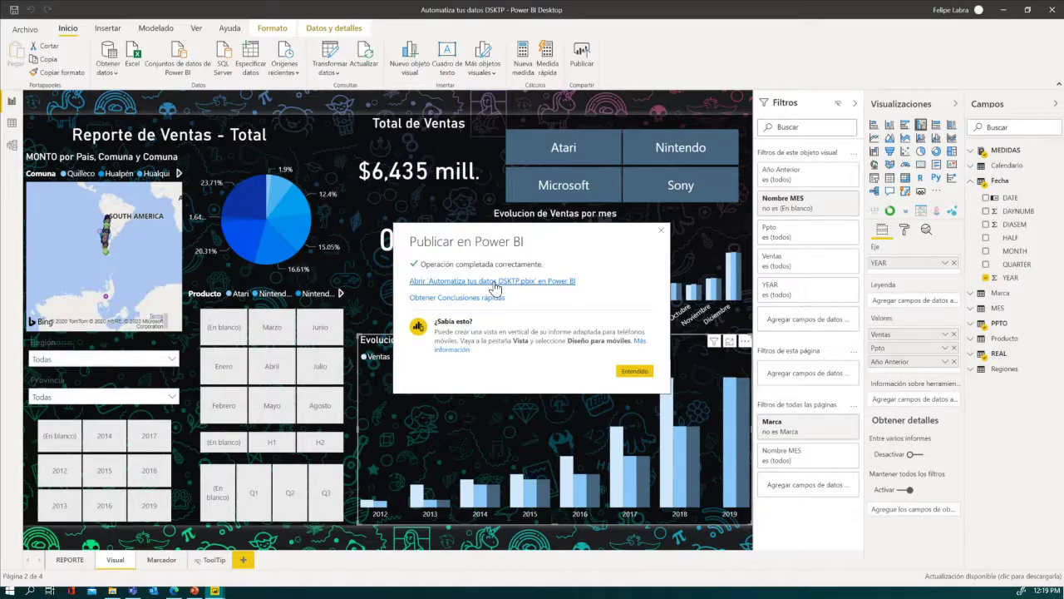
- Open 'Automatiza tus datos DSKTP.pbix' in Power BI from the publish success dialog
{"action": "left_click", "coordinate": [495, 282]}
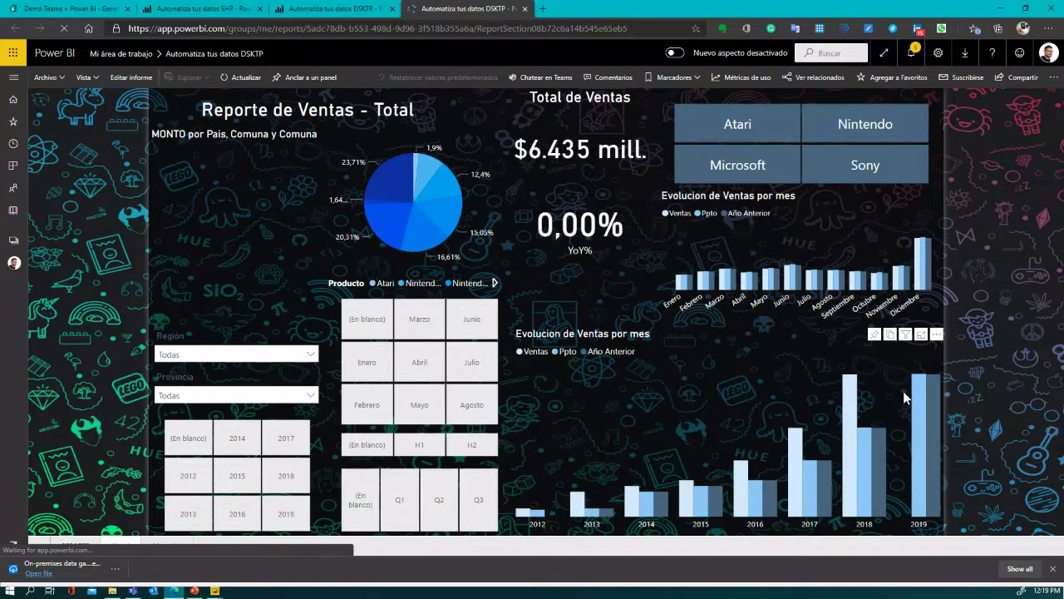
- Refresh the earlier report tab so total sales updates to $6.435 mill. with YoY 0,00%
{"action": "left_click", "coordinate": [329, 10]}
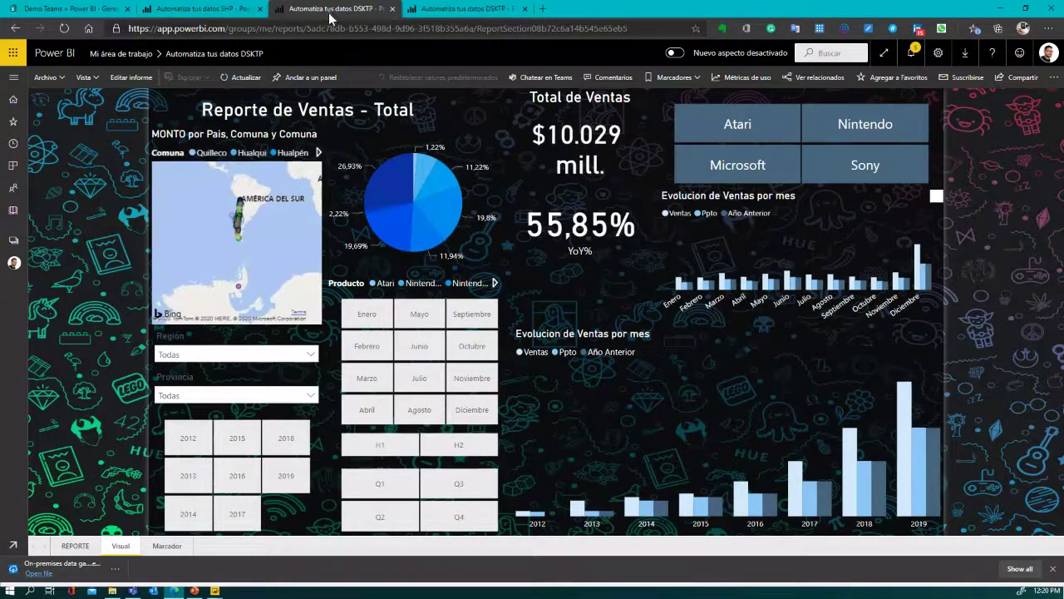
{"action": "mouse_move", "coordinate": [904, 447]}
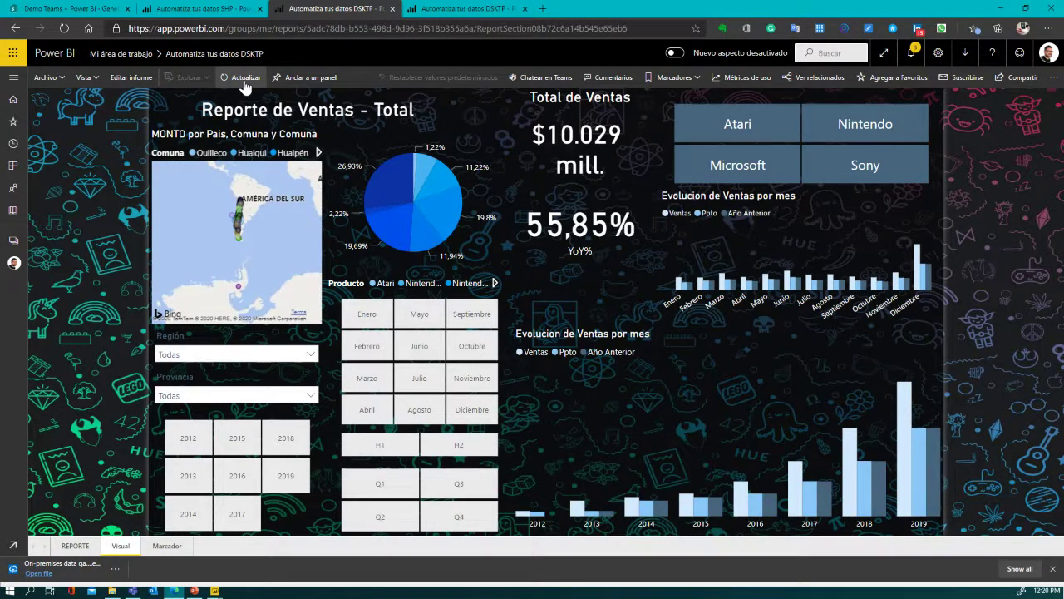
{"action": "left_click", "coordinate": [245, 78]}
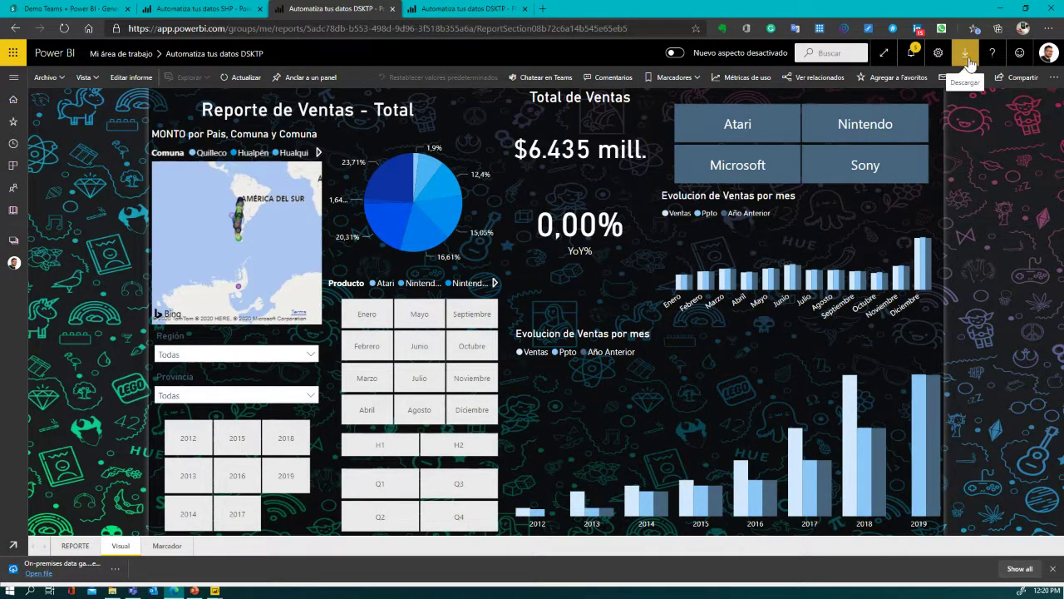
- Download the personal-mode data gateway installer from the Puerta de enlace de datos page
{"action": "left_click", "coordinate": [966, 61]}
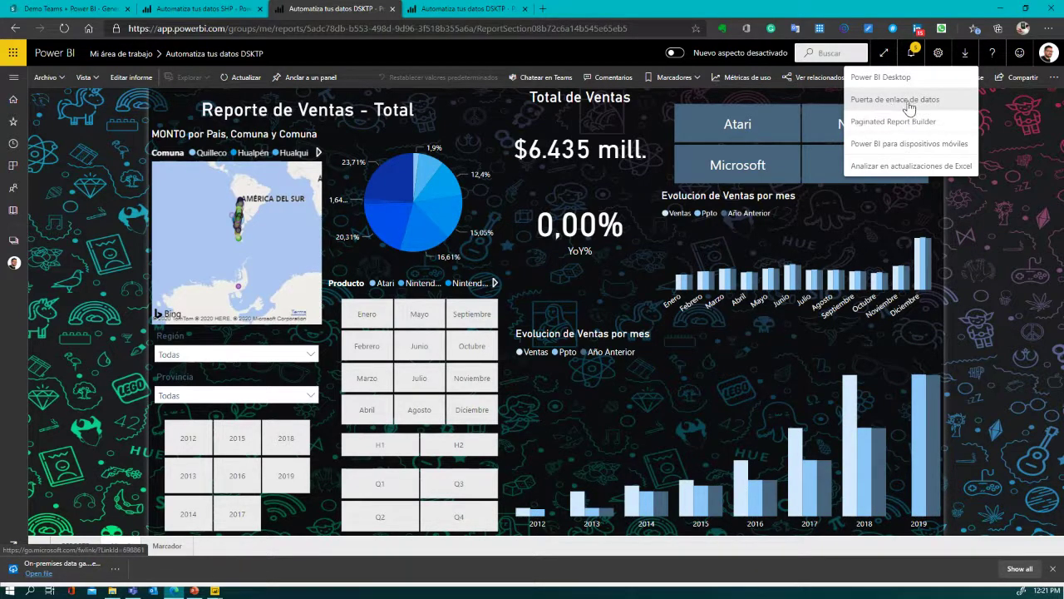
{"action": "left_click", "coordinate": [914, 101]}
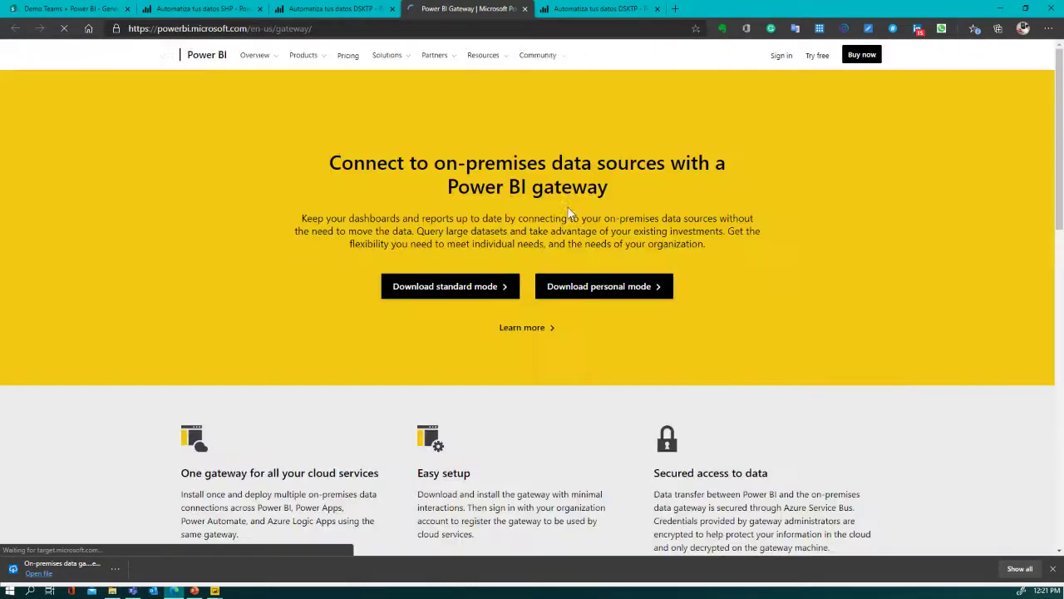
{"action": "left_click", "coordinate": [499, 291]}
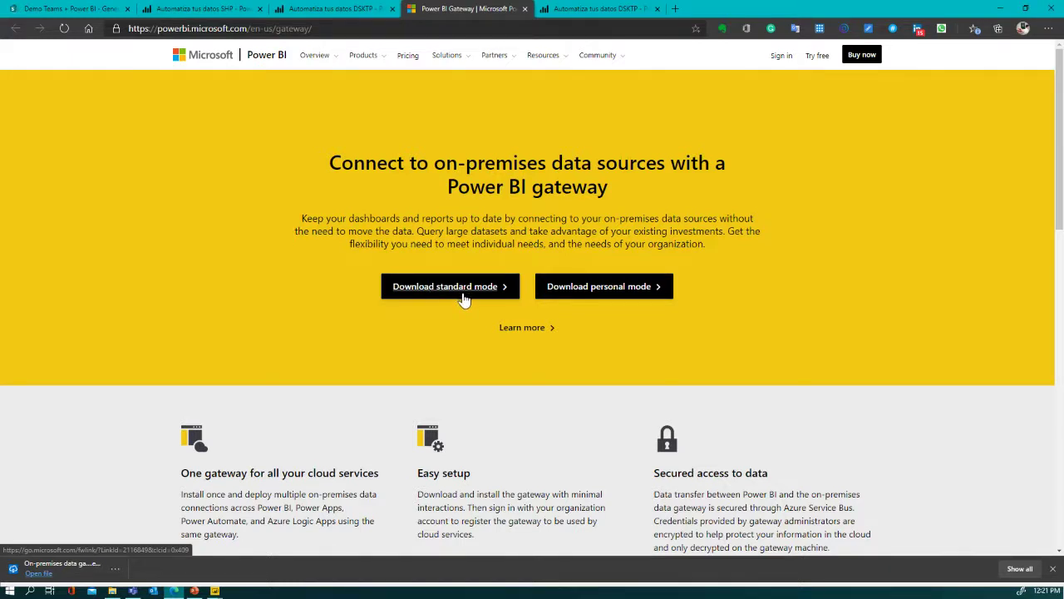
{"action": "left_click", "coordinate": [601, 295]}
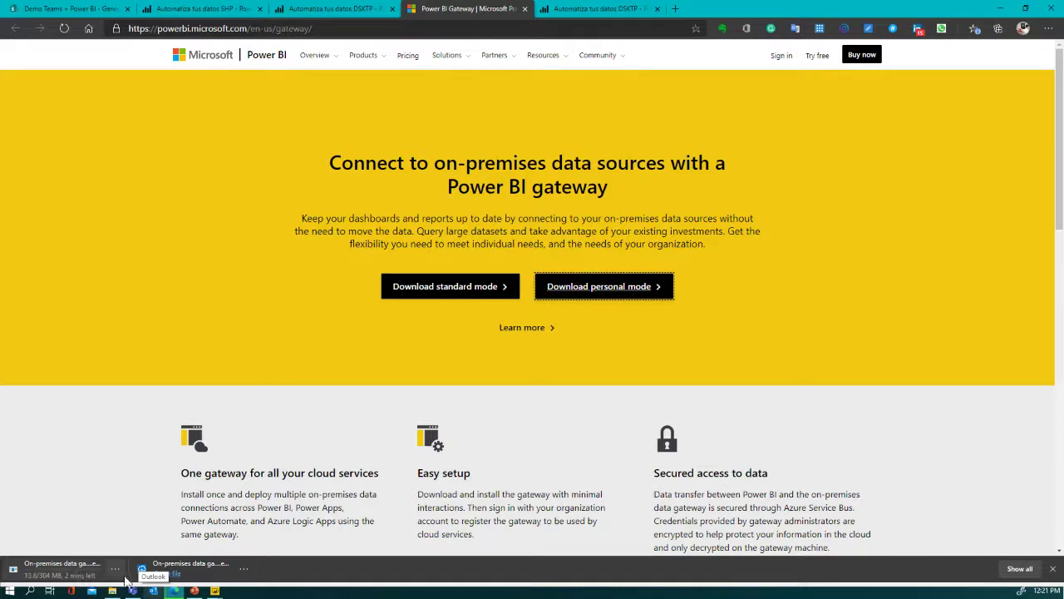
- Cancel the standard-mode gateway download and switch to File Explorer
{"action": "left_click", "coordinate": [115, 569]}
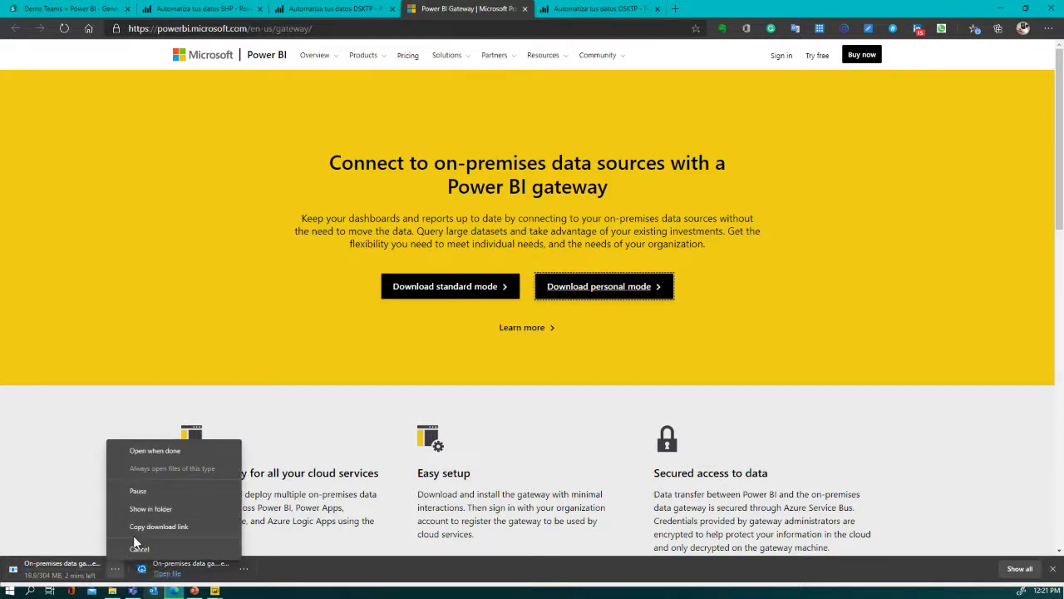
{"action": "left_click", "coordinate": [140, 549]}
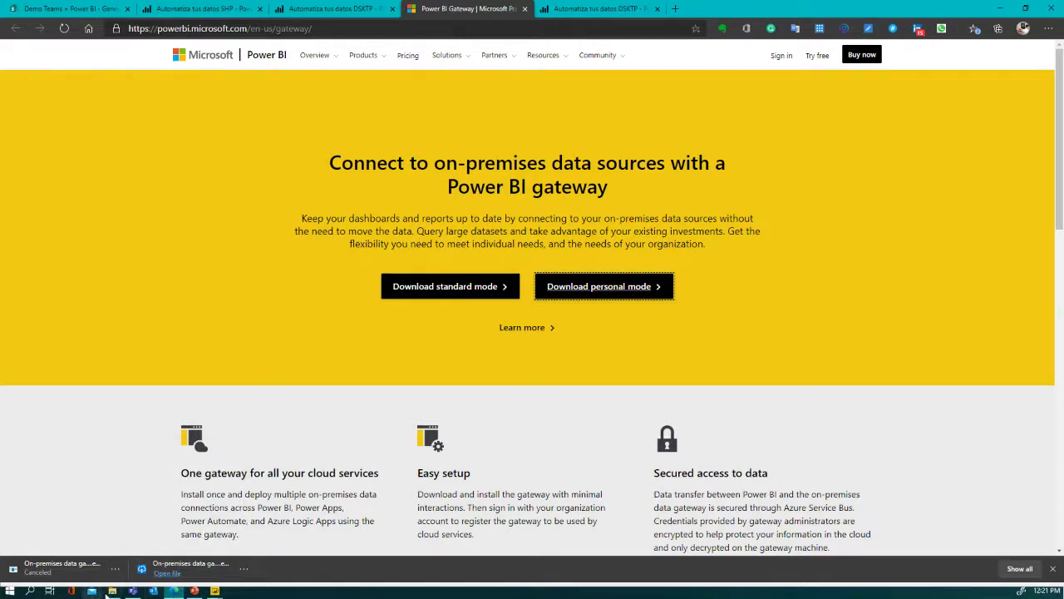
{"action": "left_click", "coordinate": [110, 592]}
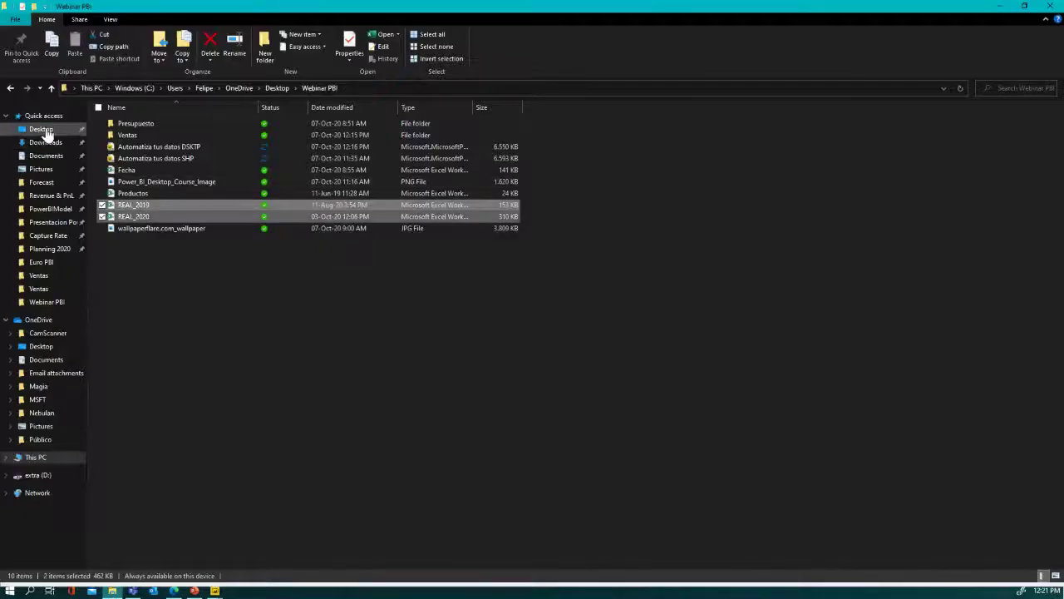
- Launch the personal-mode gateway installer from the Downloads folder
{"action": "left_click", "coordinate": [44, 143]}
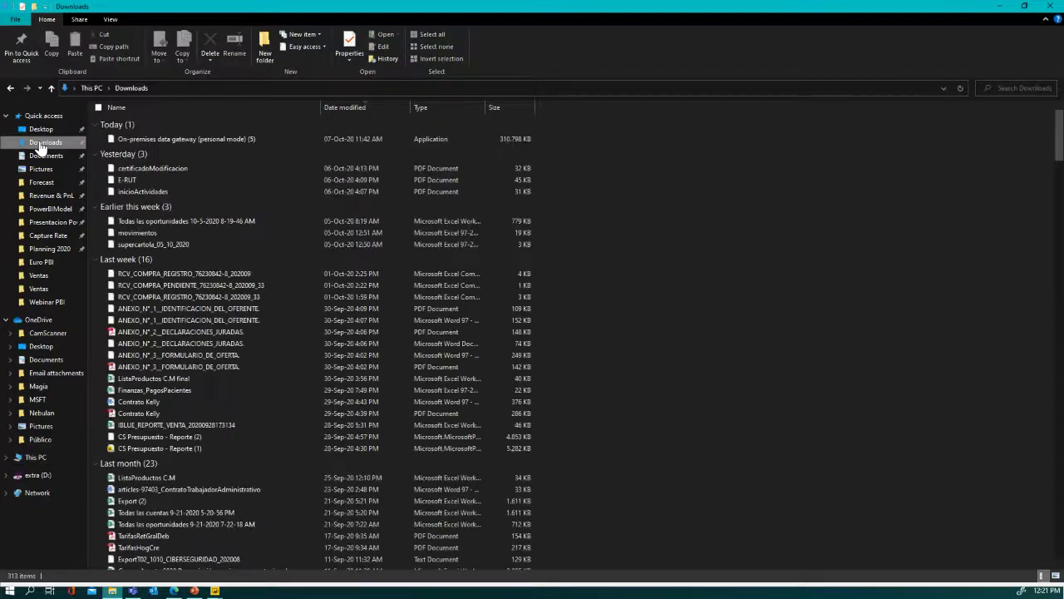
{"action": "left_click", "coordinate": [162, 142]}
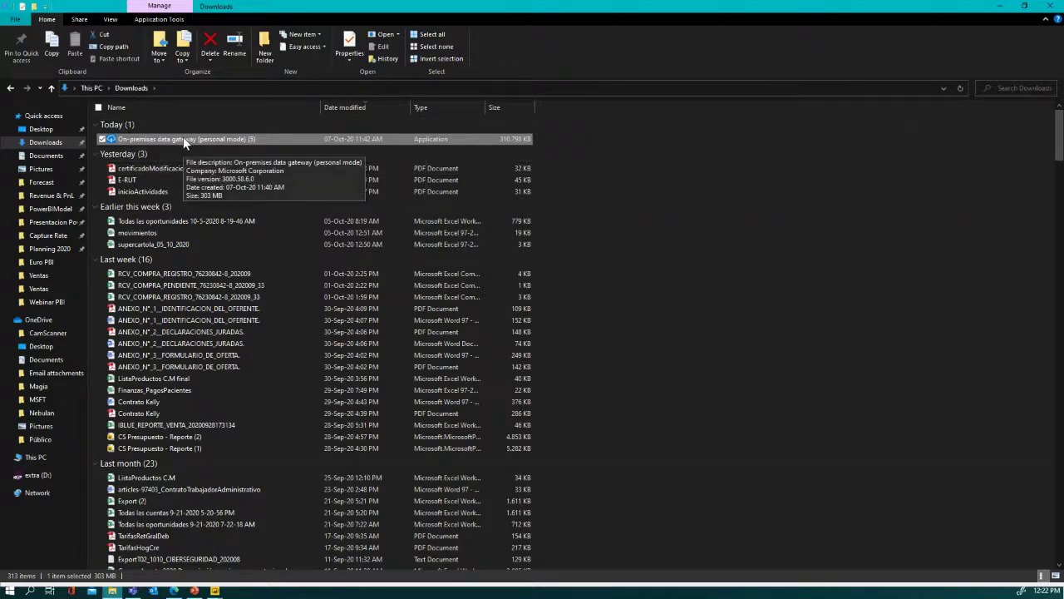
{"action": "double_click", "coordinate": [183, 140]}
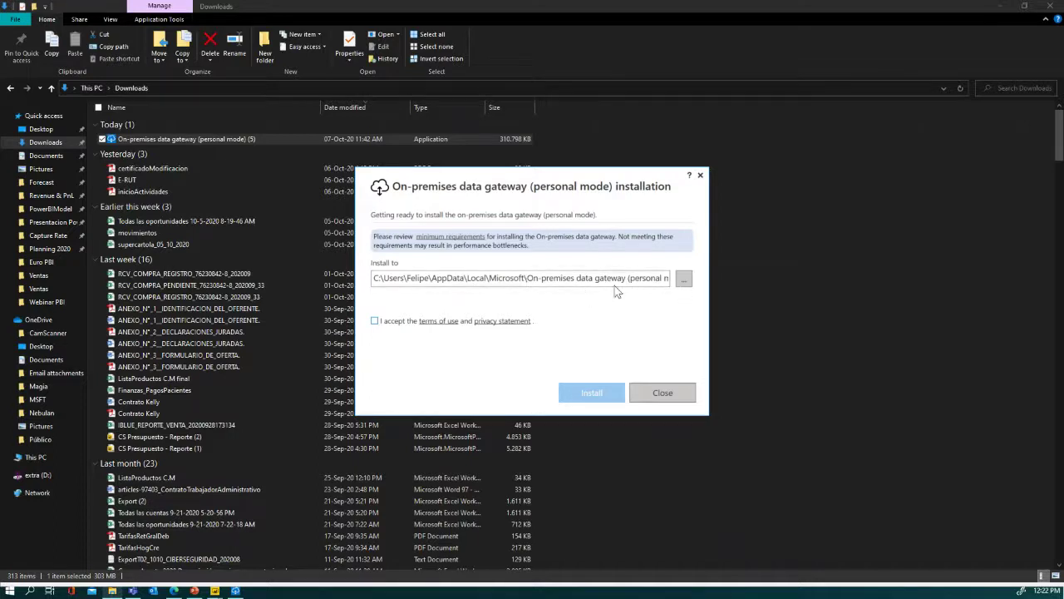
- Accept the terms of use and install the personal-mode gateway, then minimize File Explorer
{"action": "left_click", "coordinate": [374, 321]}
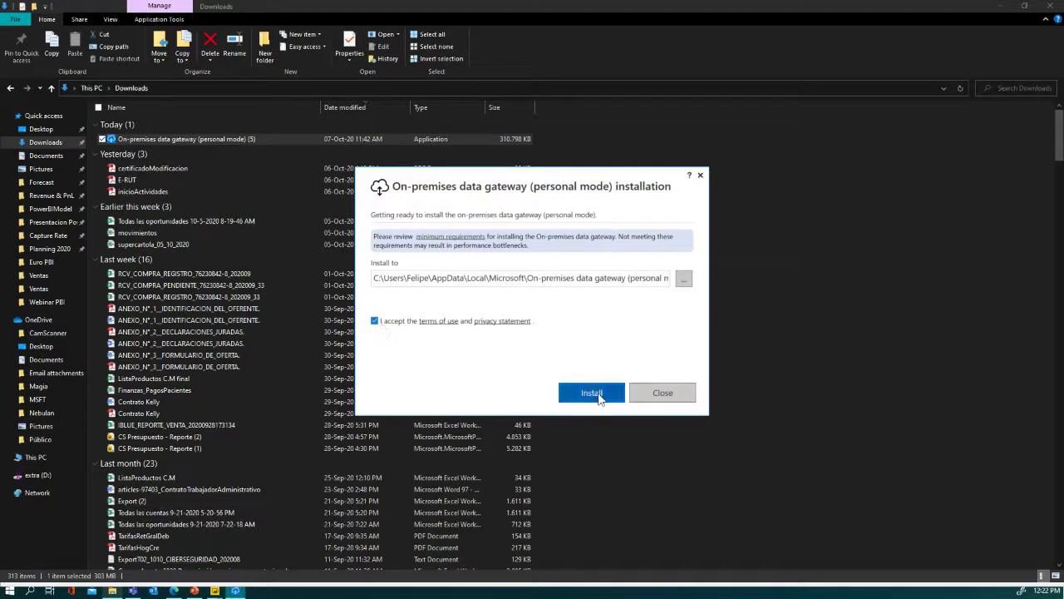
{"action": "left_click", "coordinate": [597, 395]}
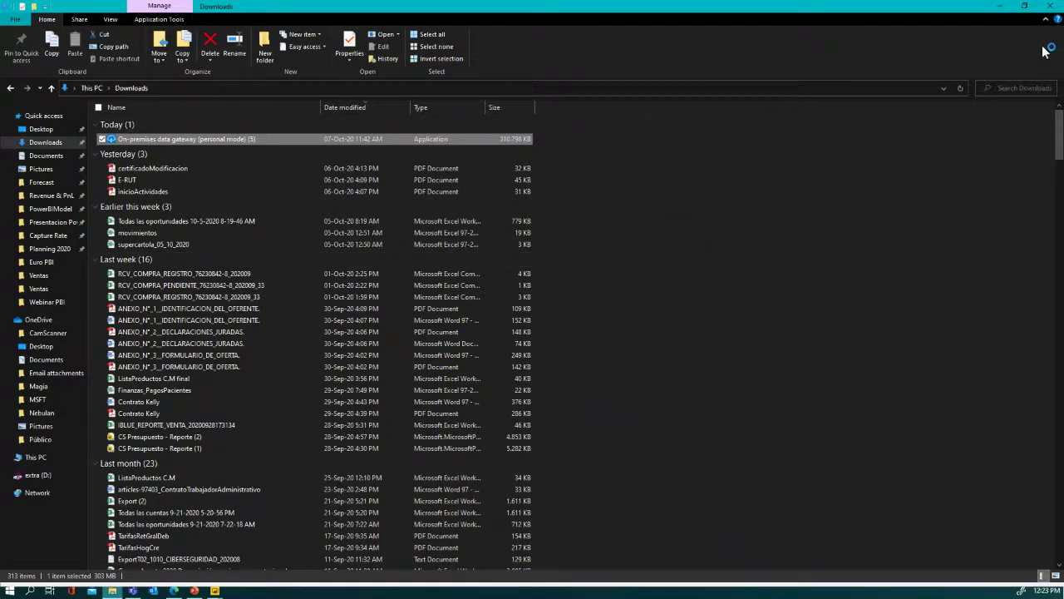
{"action": "left_click", "coordinate": [1003, 8]}
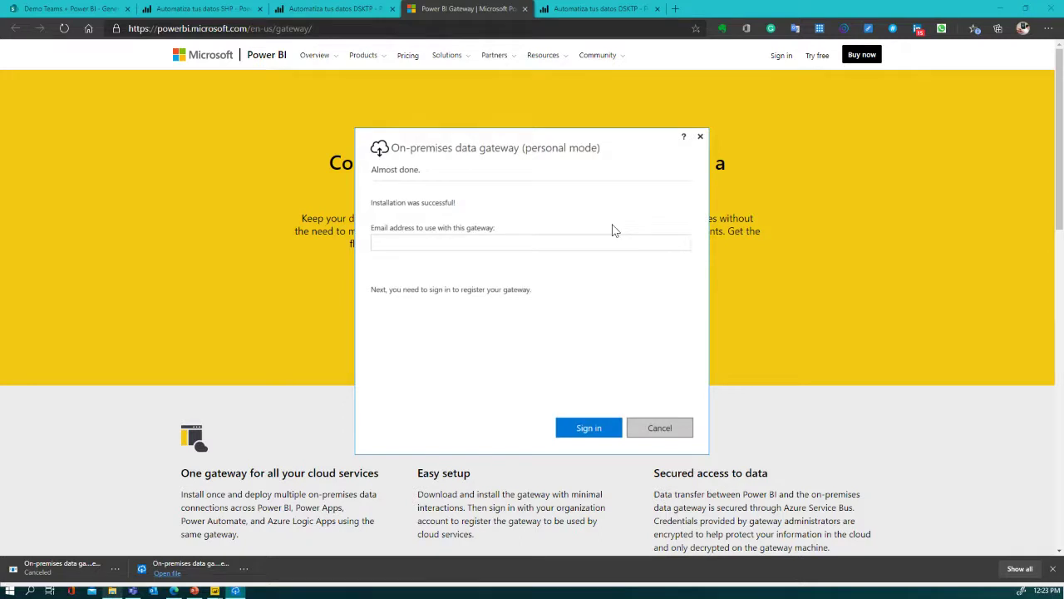
- Enter the gateway account e-mail, attempt sign-in, then cancel the gateway setup
{"action": "left_click", "coordinate": [508, 244]}
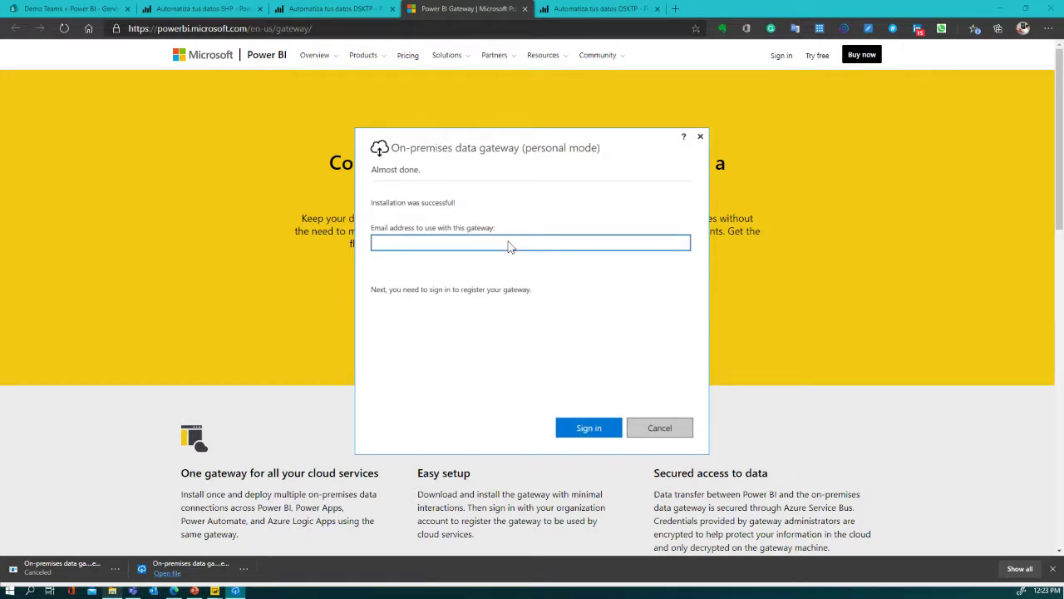
{"action": "left_click", "coordinate": [598, 430]}
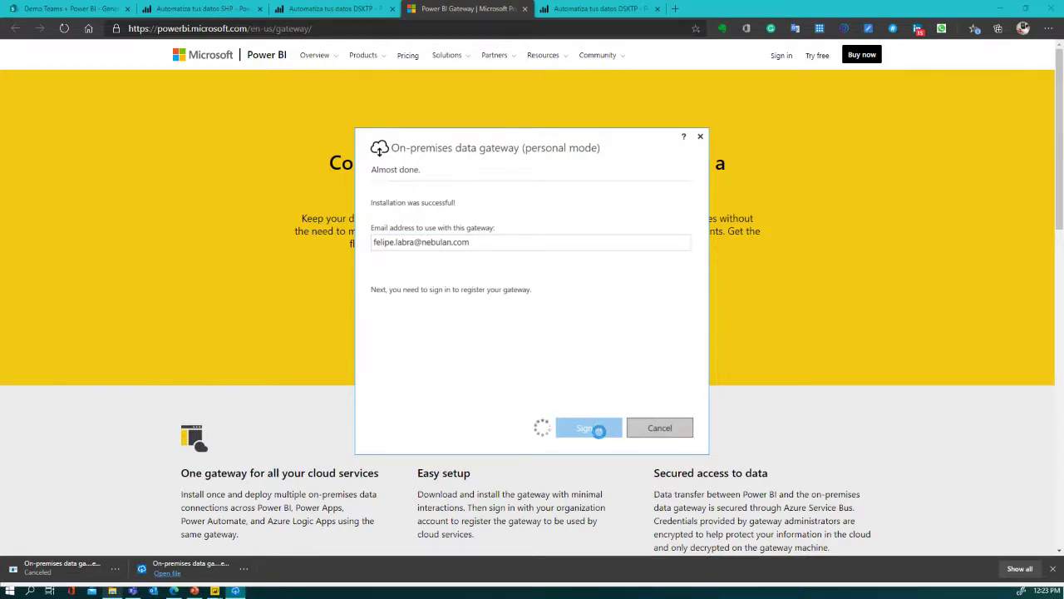
{"action": "left_click", "coordinate": [487, 246]}
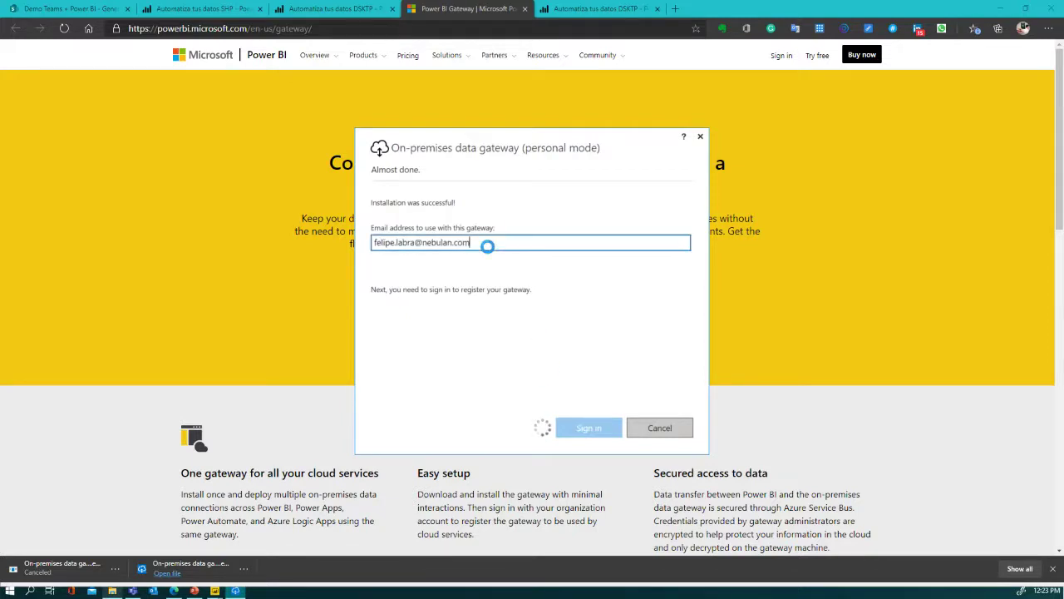
{"action": "left_click", "coordinate": [653, 428]}
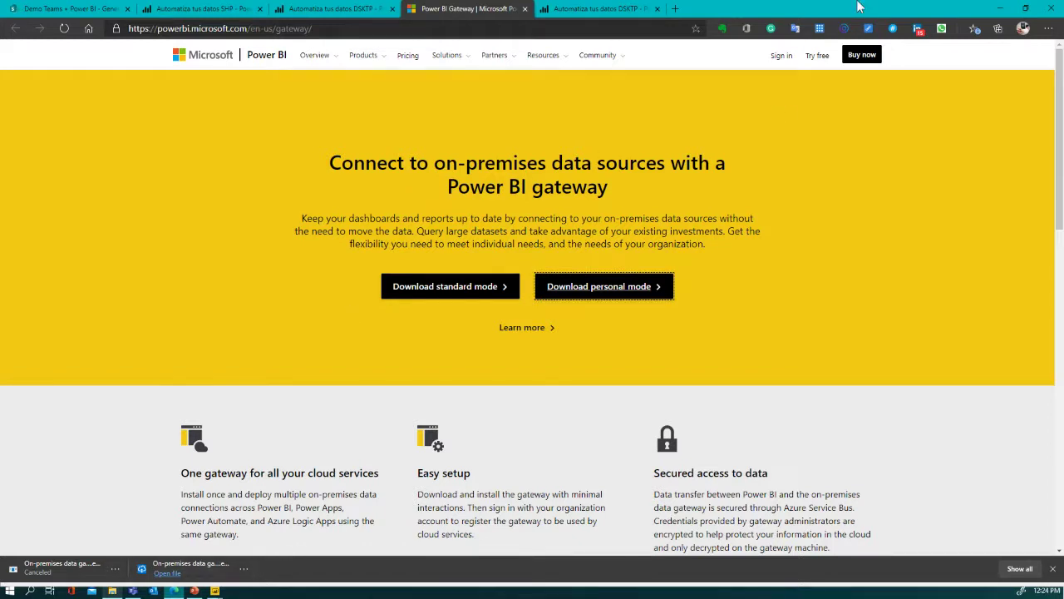
- Minimize the browser and Power BI Desktop, dismiss the installation-failed message, and start a Windows search
{"action": "left_click", "coordinate": [1000, 15]}
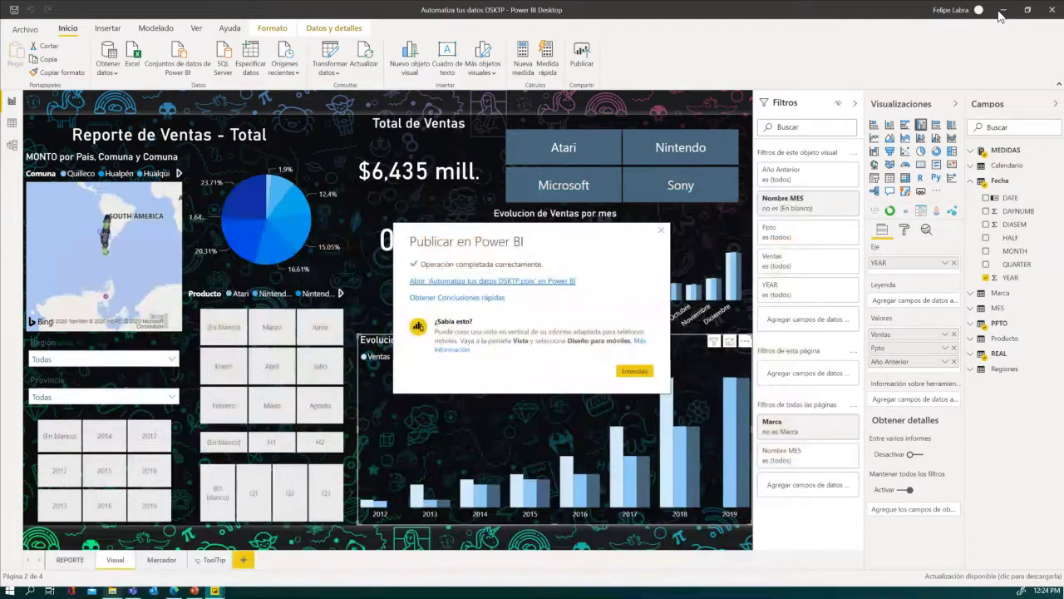
{"action": "left_click", "coordinate": [1002, 12]}
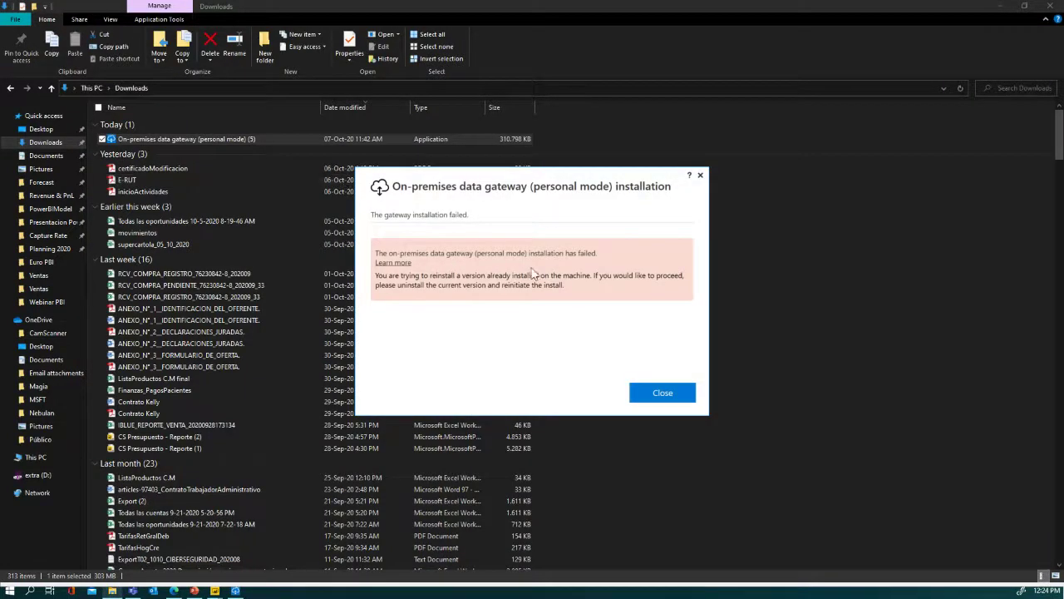
{"action": "left_click", "coordinate": [678, 396]}
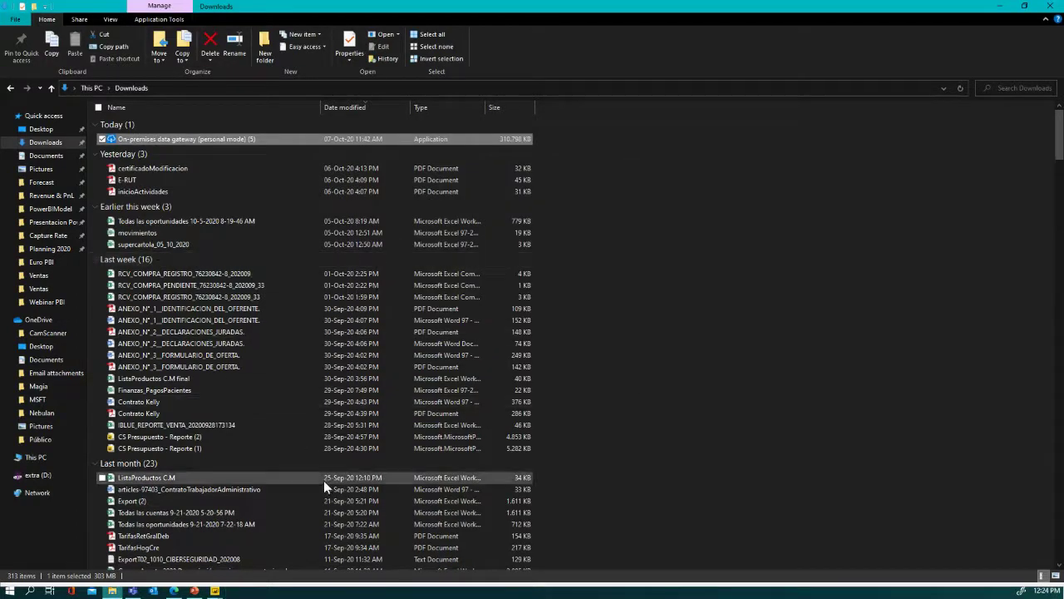
{"action": "left_click", "coordinate": [30, 591]}
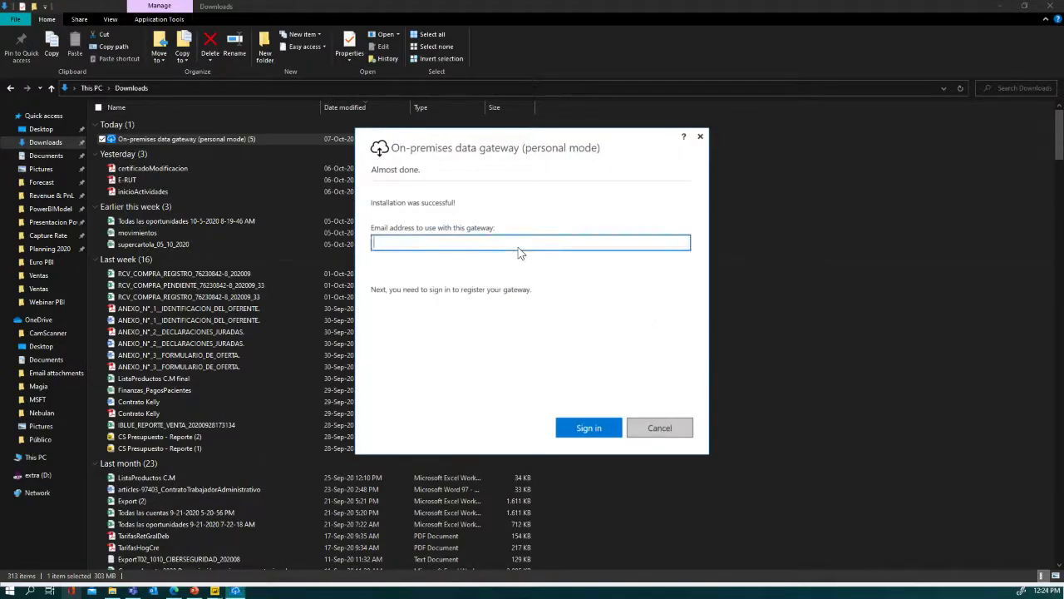
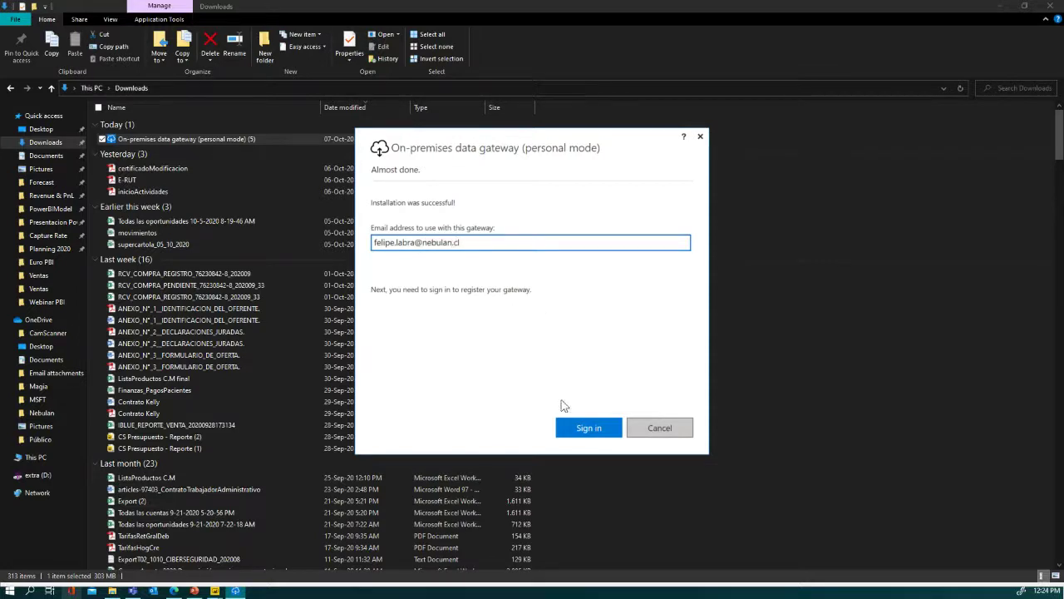
- Enter the work account e-mail address for the gateway and start signing in
{"action": "left_click", "coordinate": [580, 426]}
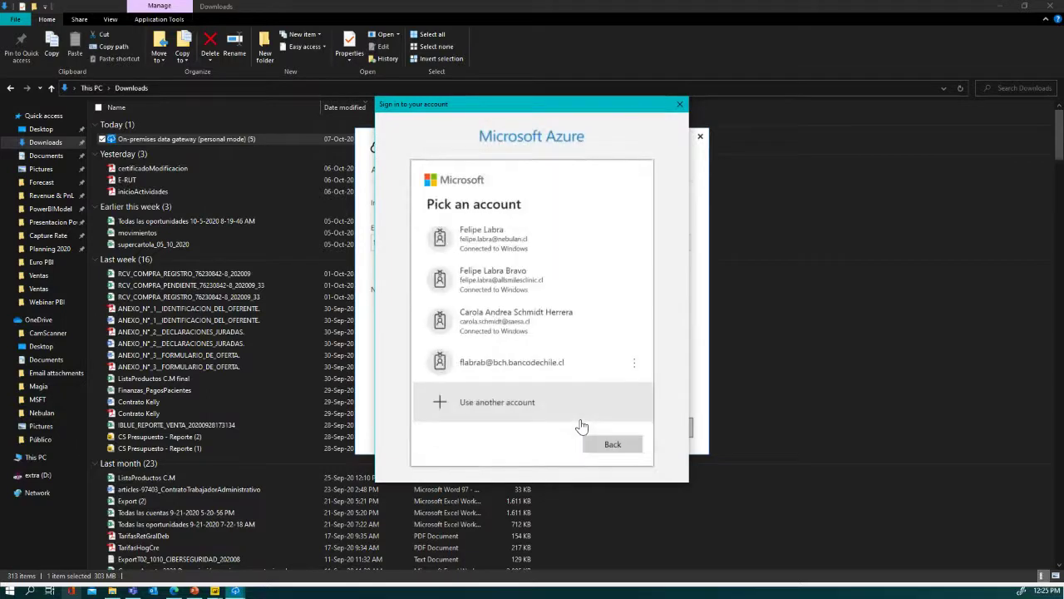
- Choose the work account, take over the existing personal gateway, and close the gateway window
{"action": "left_click", "coordinate": [491, 237]}
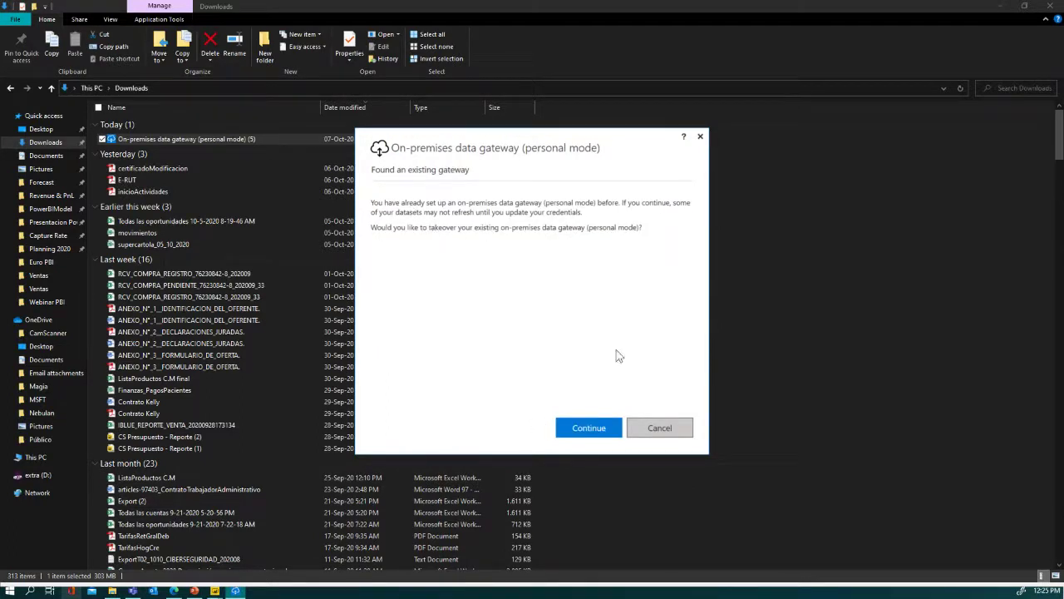
{"action": "left_click", "coordinate": [589, 430]}
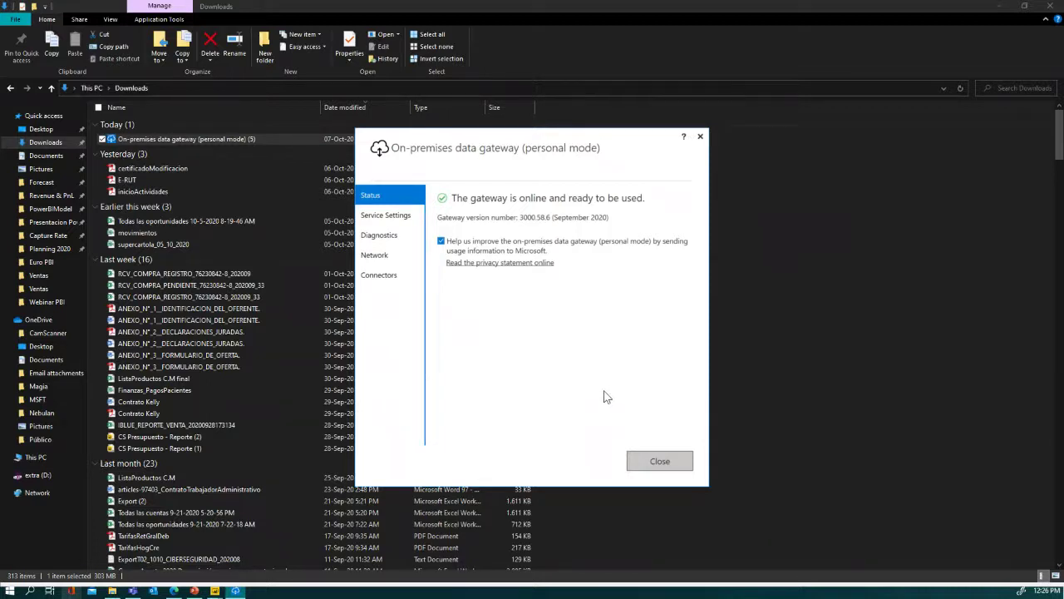
{"action": "left_click", "coordinate": [659, 461]}
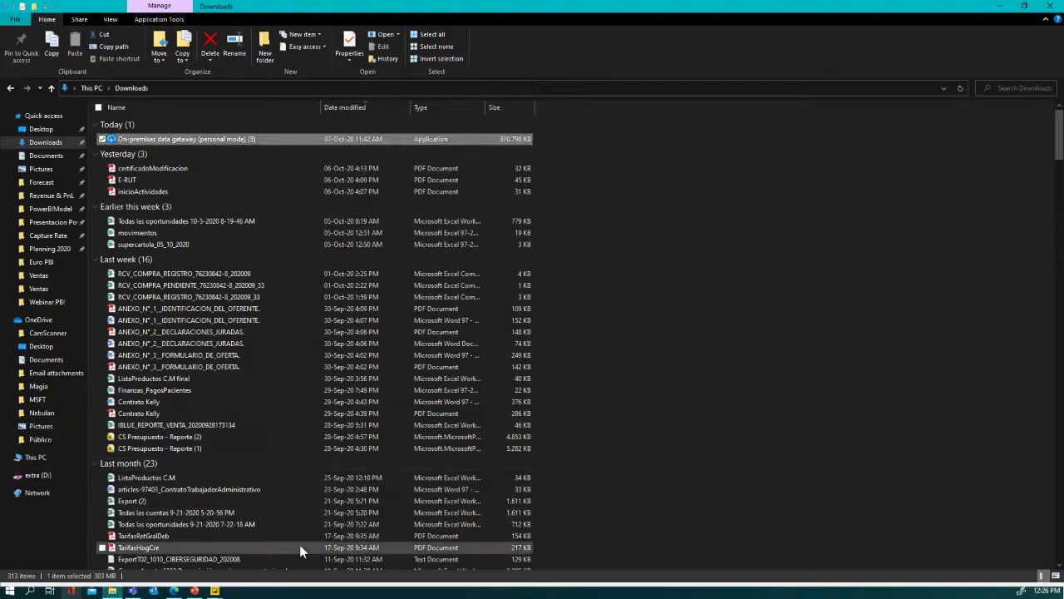
- From My workspace's Conjuntos de datos list, open Configuración for Automatiza tus datos DSKTP
{"action": "left_click", "coordinate": [176, 593]}
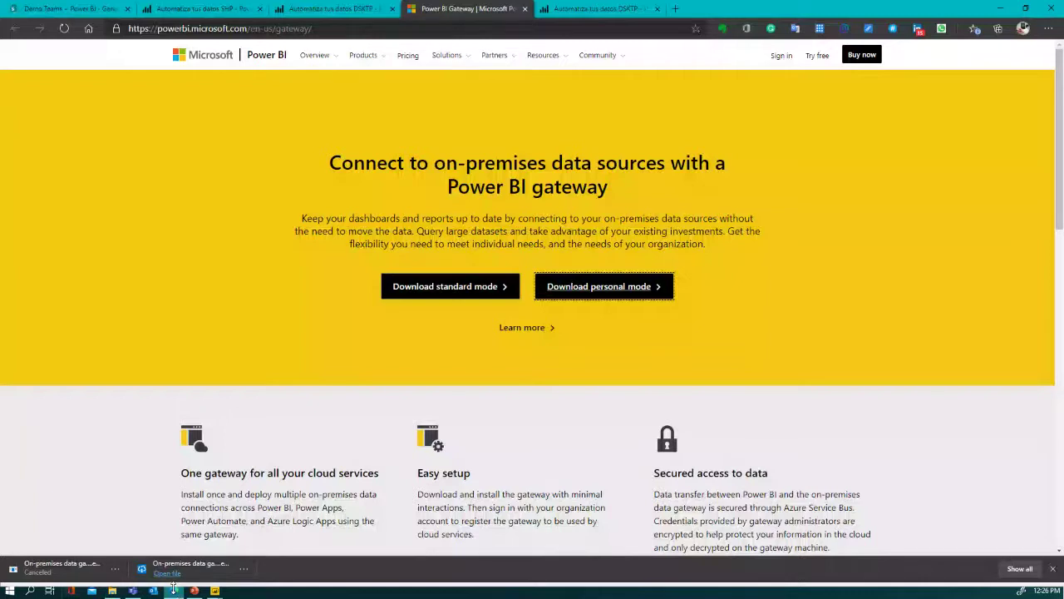
{"action": "left_click", "coordinate": [173, 589]}
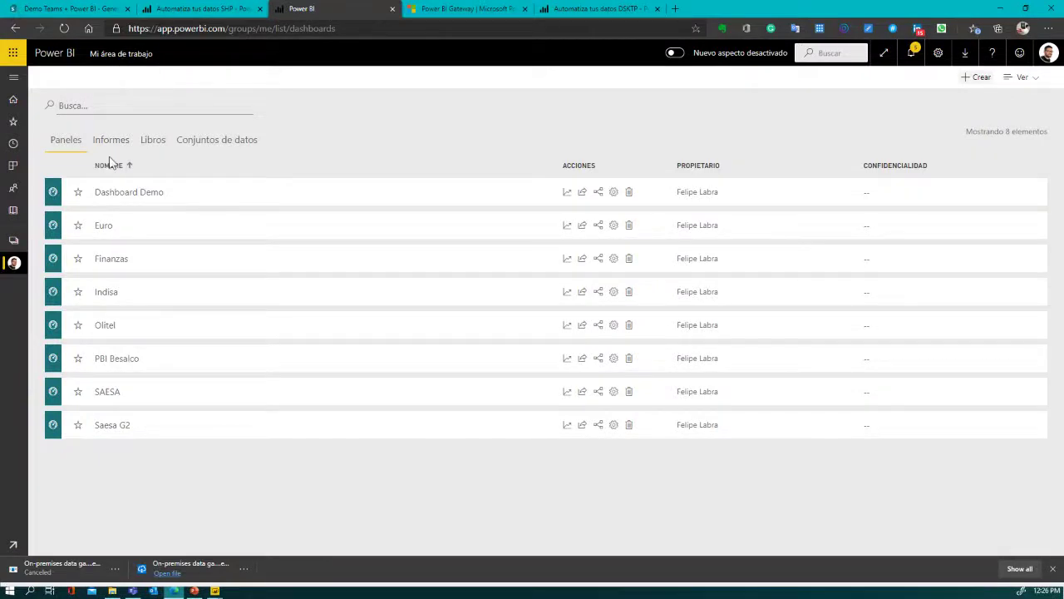
{"action": "left_click", "coordinate": [213, 141]}
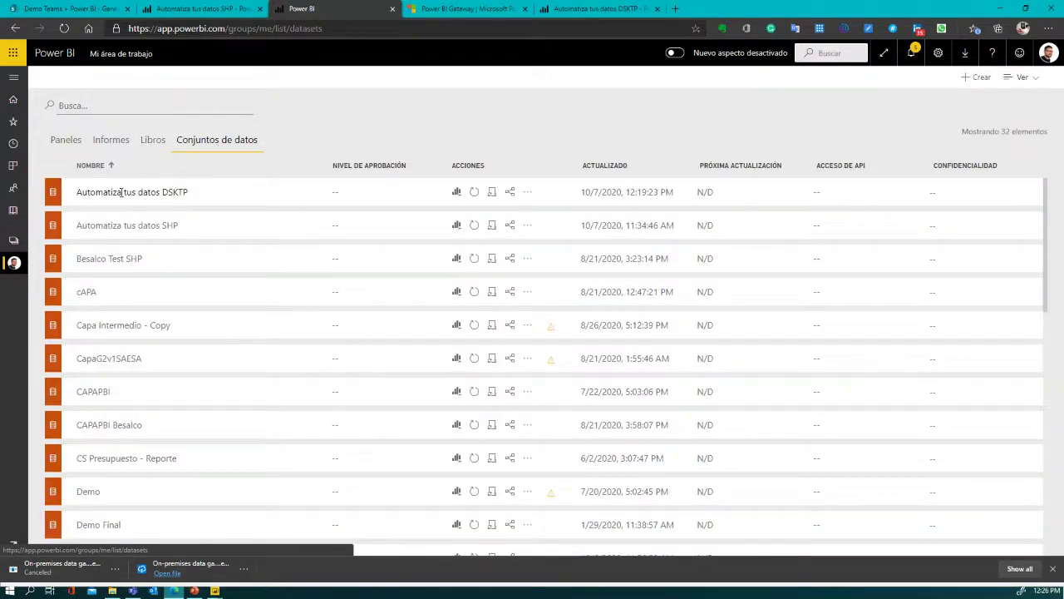
{"action": "left_click_drag", "start_coordinate": [77, 191], "coordinate": [191, 197]}
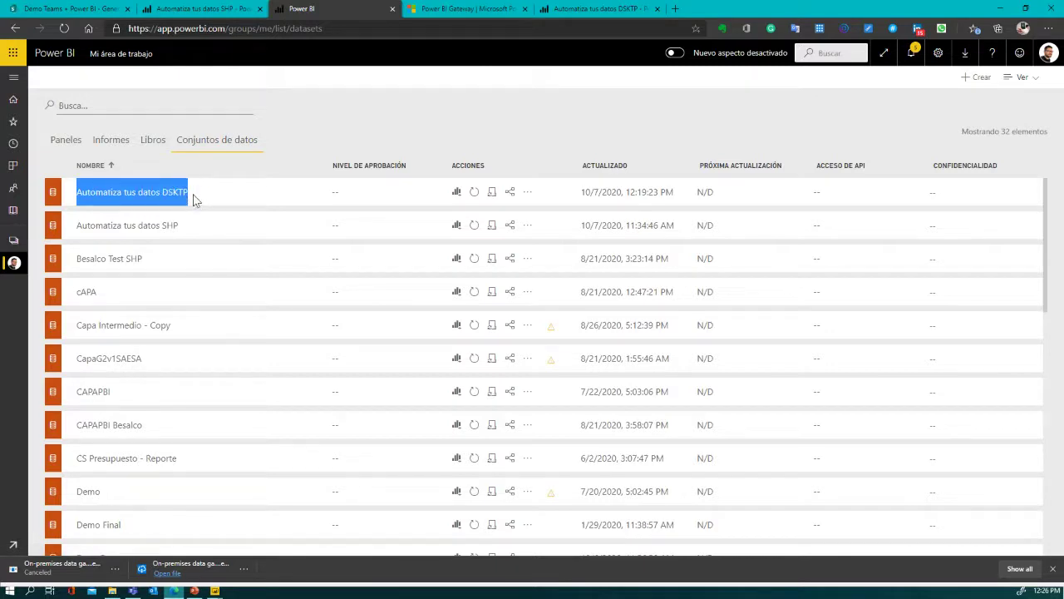
{"action": "left_click", "coordinate": [170, 191]}
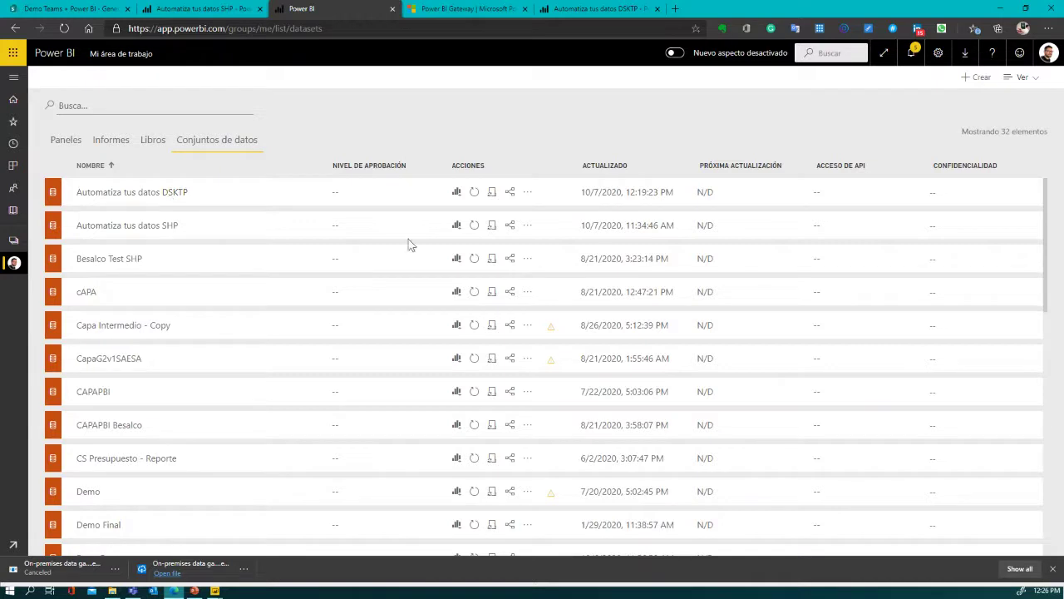
{"action": "left_click", "coordinate": [527, 194]}
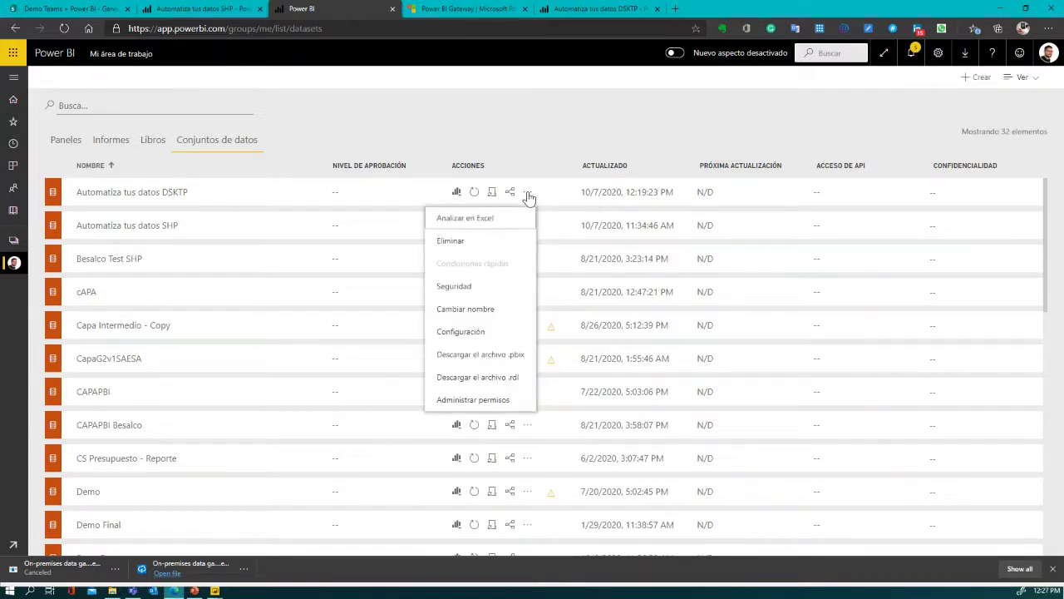
{"action": "left_click", "coordinate": [462, 332]}
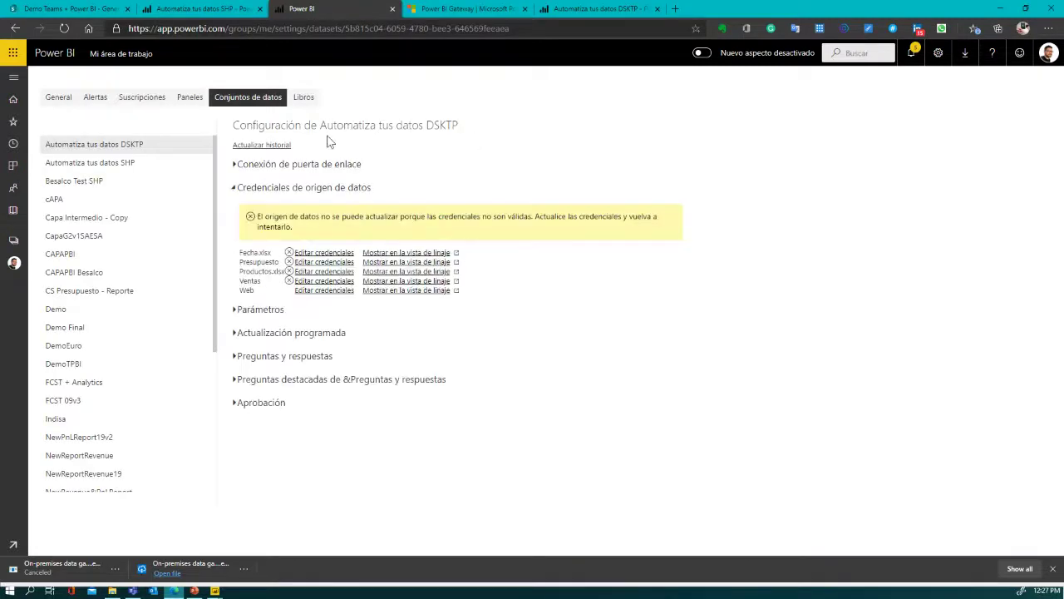
- Set the dataset's gateway connection to Puerta de enlace personal and apply it
{"action": "left_click", "coordinate": [296, 166]}
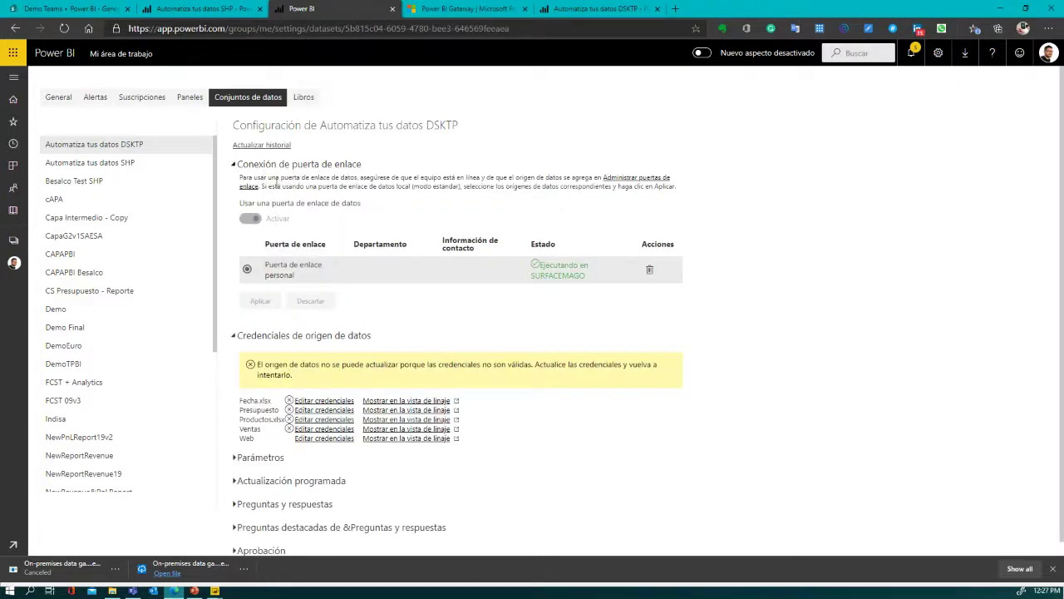
{"action": "left_click", "coordinate": [248, 269]}
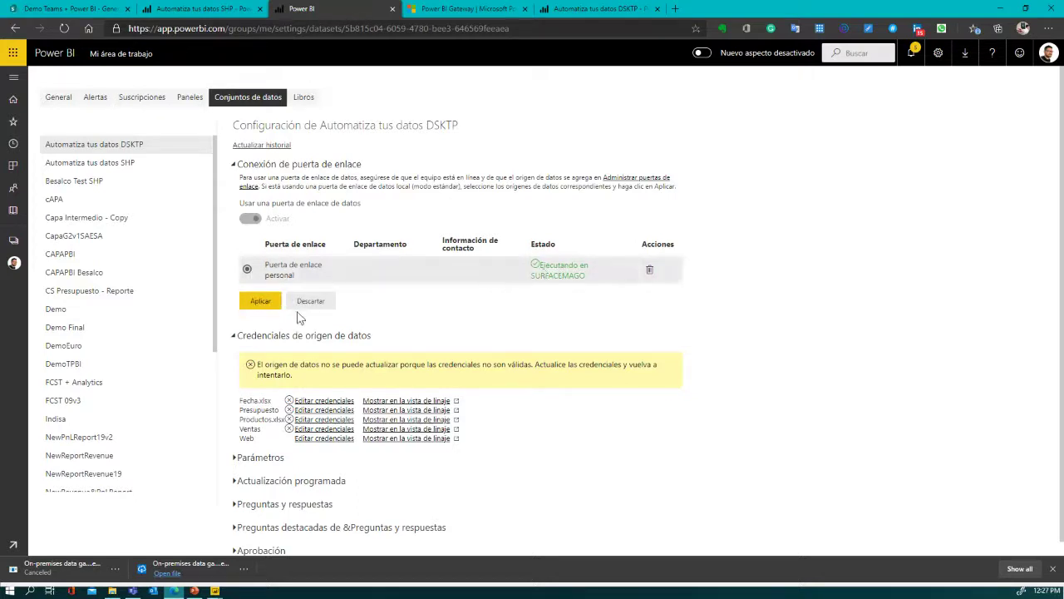
{"action": "left_click", "coordinate": [262, 302]}
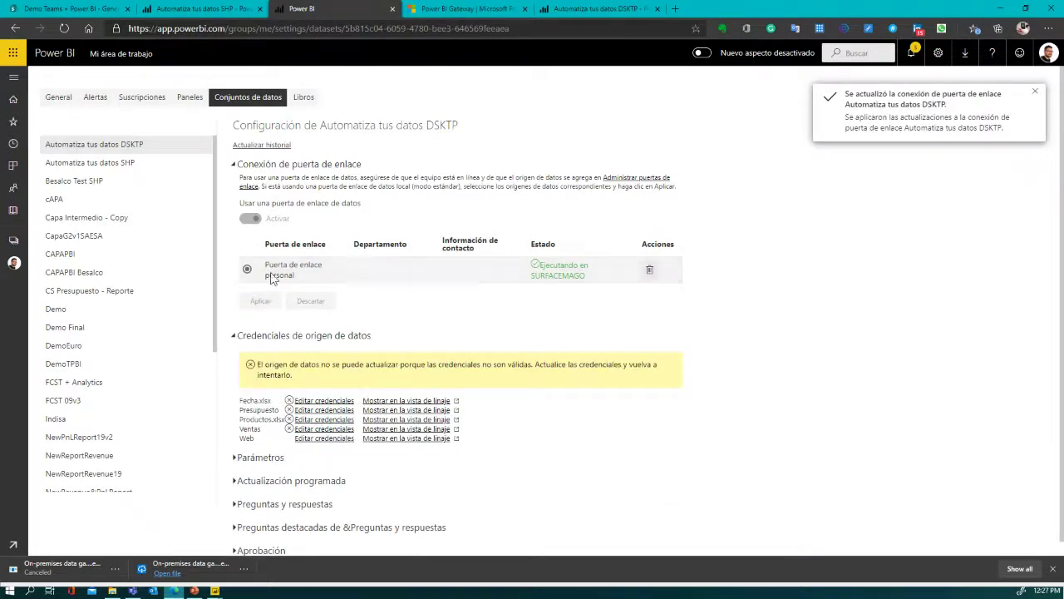
{"action": "scroll", "coordinate": [274, 283], "scroll_direction": "down", "scroll_amount": 1}
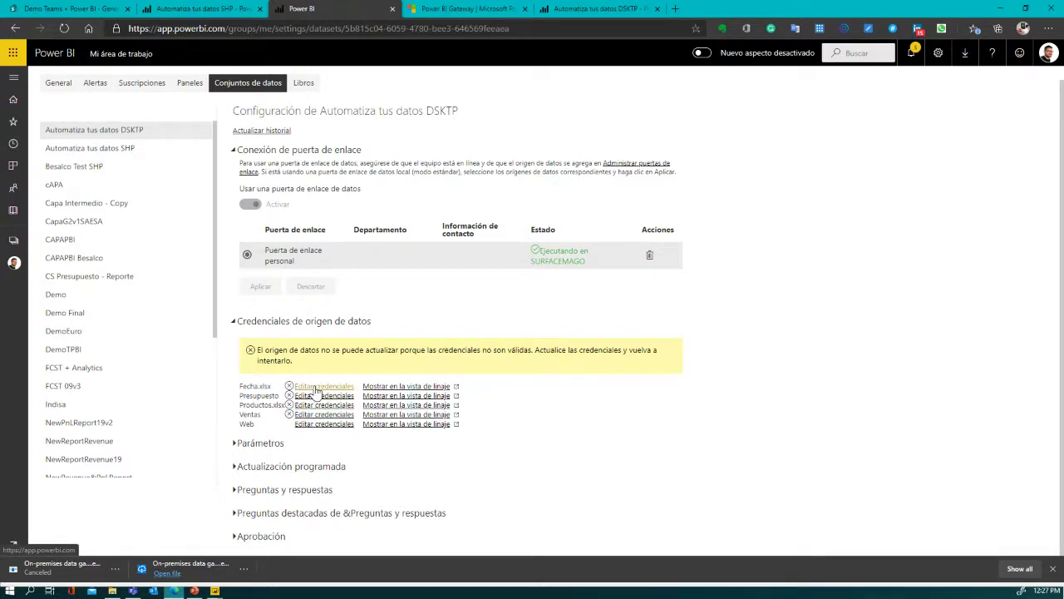
- Sign in Fecha.xlsx with WindowsWithoutImpersonation and Organizational privacy level
{"action": "left_click", "coordinate": [316, 386]}
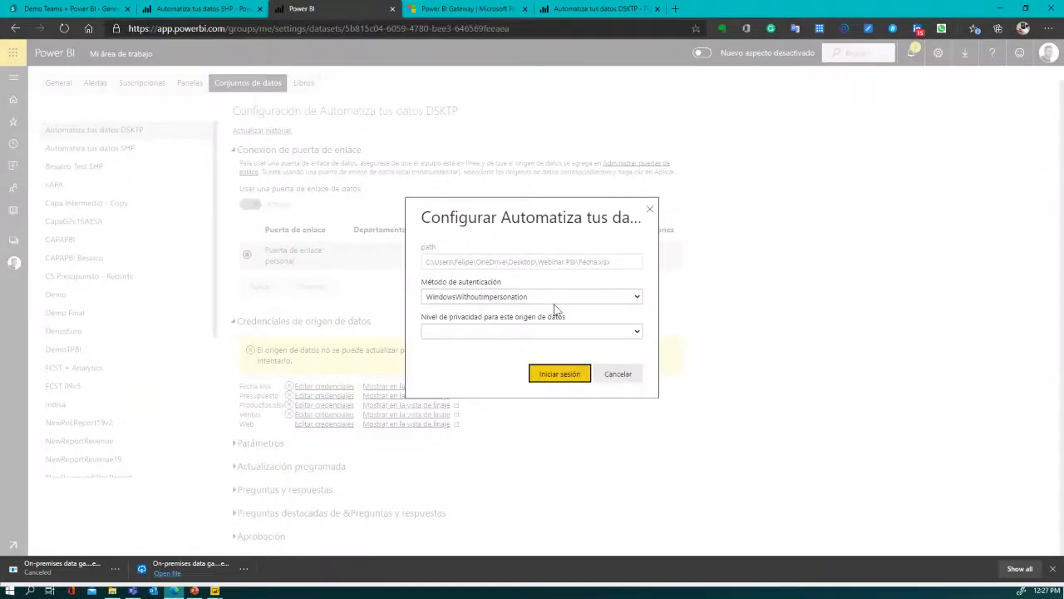
{"action": "left_click", "coordinate": [631, 301]}
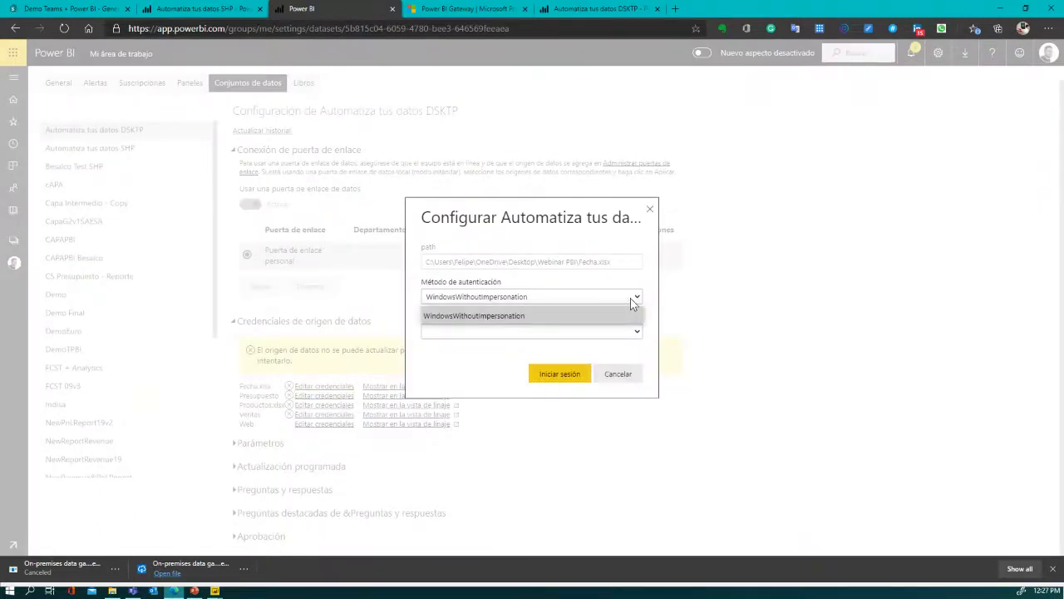
{"action": "left_click", "coordinate": [631, 301]}
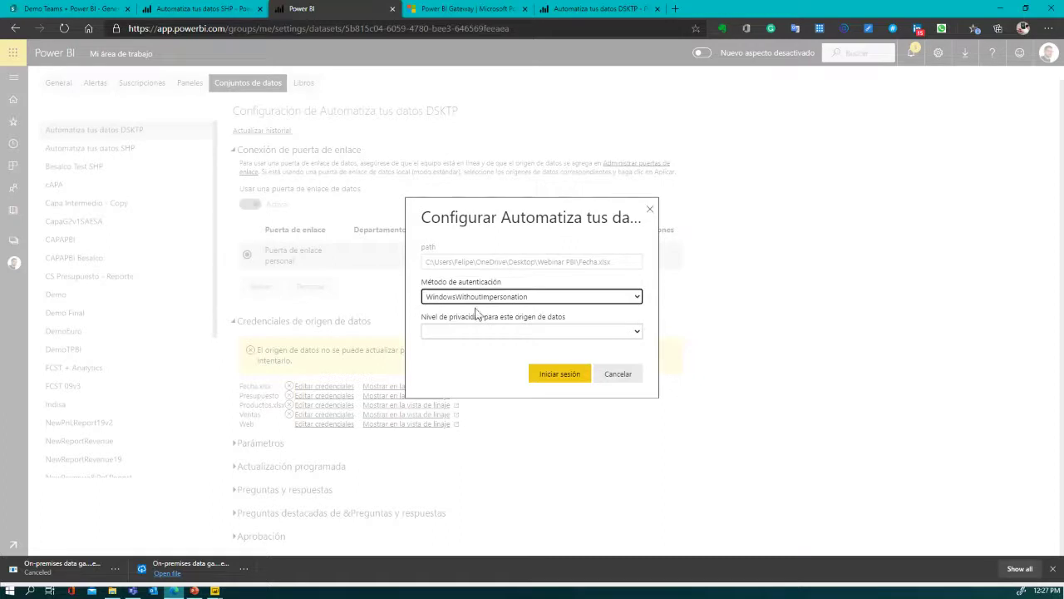
{"action": "left_click", "coordinate": [635, 332]}
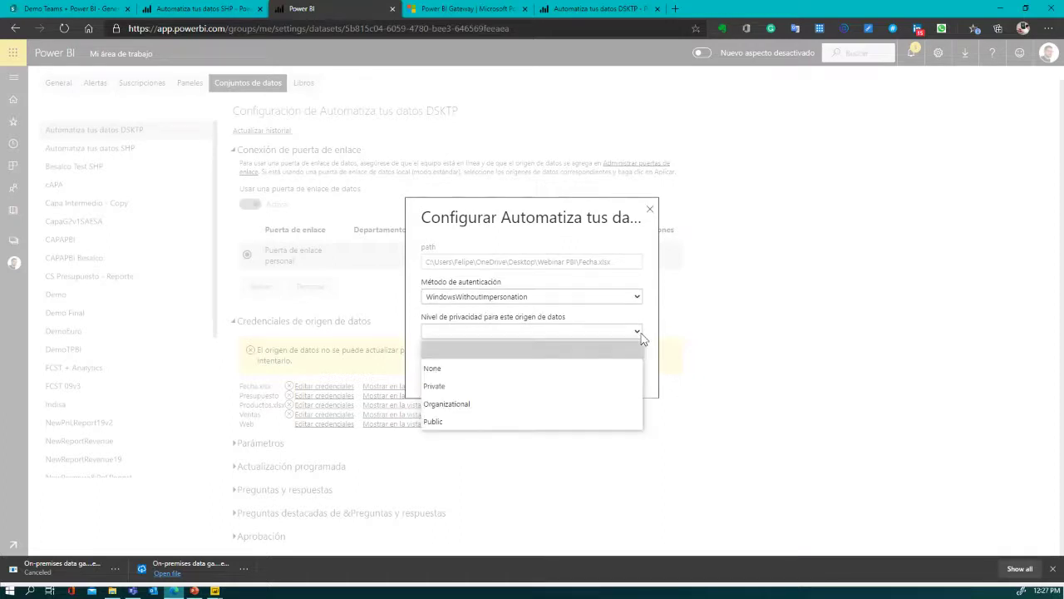
{"action": "left_click", "coordinate": [489, 405]}
{"action": "left_click", "coordinate": [554, 376]}
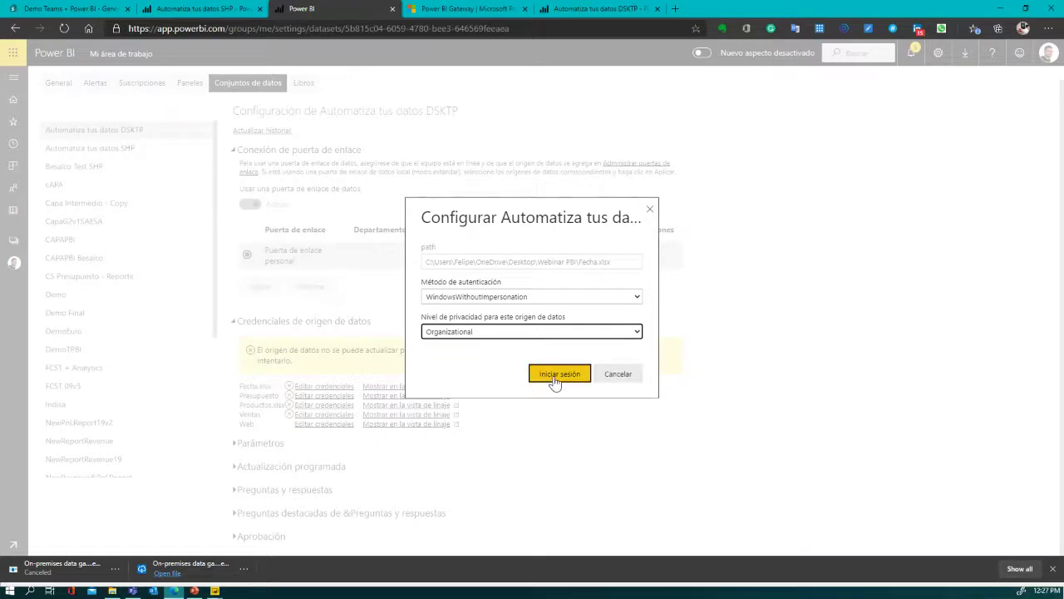
{"action": "left_click", "coordinate": [555, 378]}
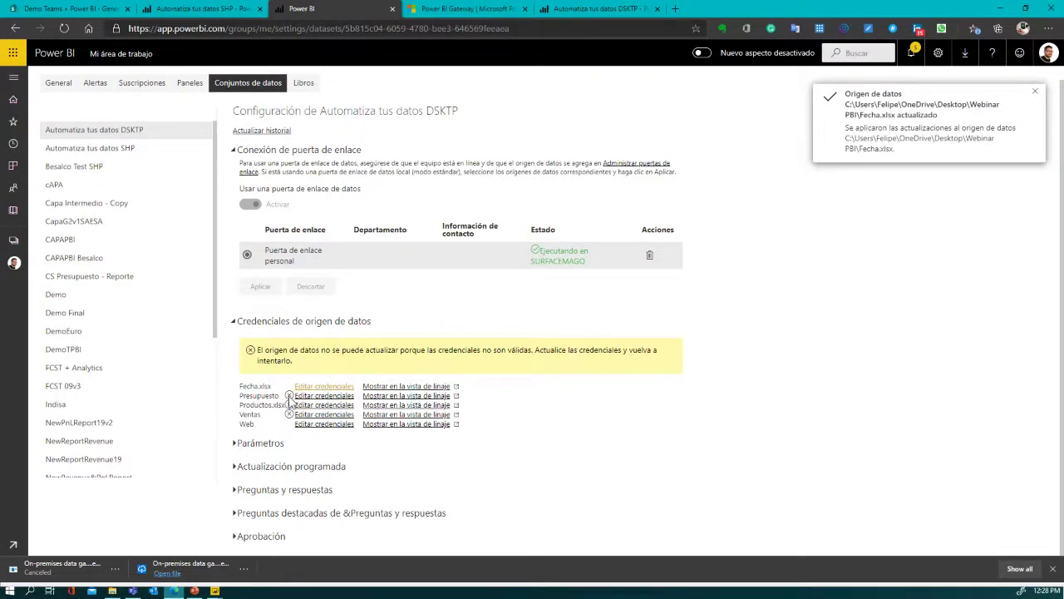
- Submit Presupuesto and Productos.xlsx credentials with Organizational privacy level
{"action": "left_click", "coordinate": [314, 397]}
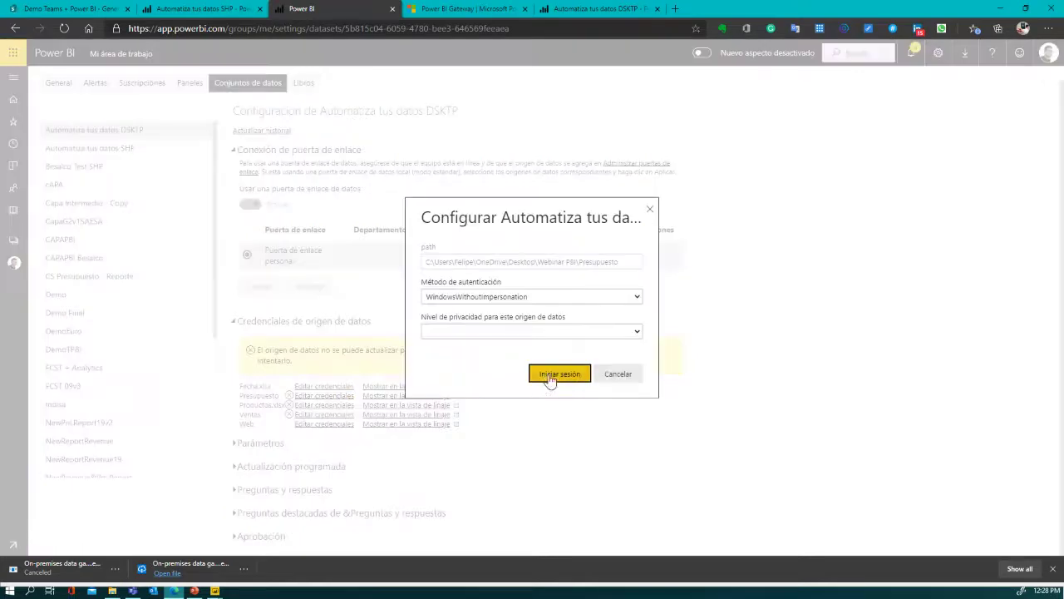
{"action": "left_click", "coordinate": [537, 332]}
{"action": "left_click", "coordinate": [490, 405]}
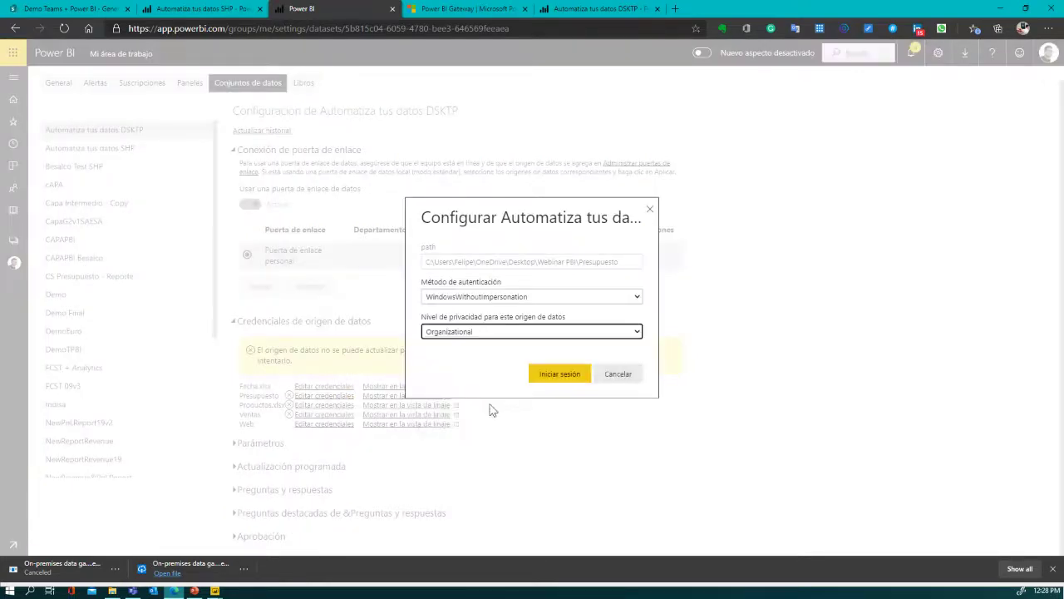
{"action": "left_click", "coordinate": [541, 376]}
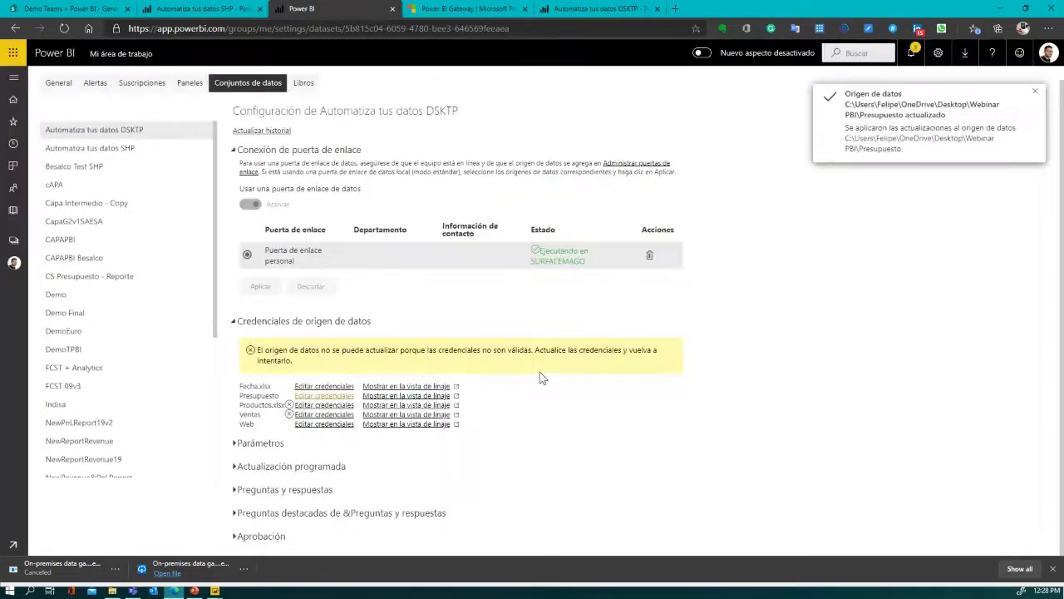
{"action": "left_click", "coordinate": [309, 405]}
{"action": "left_click", "coordinate": [484, 332]}
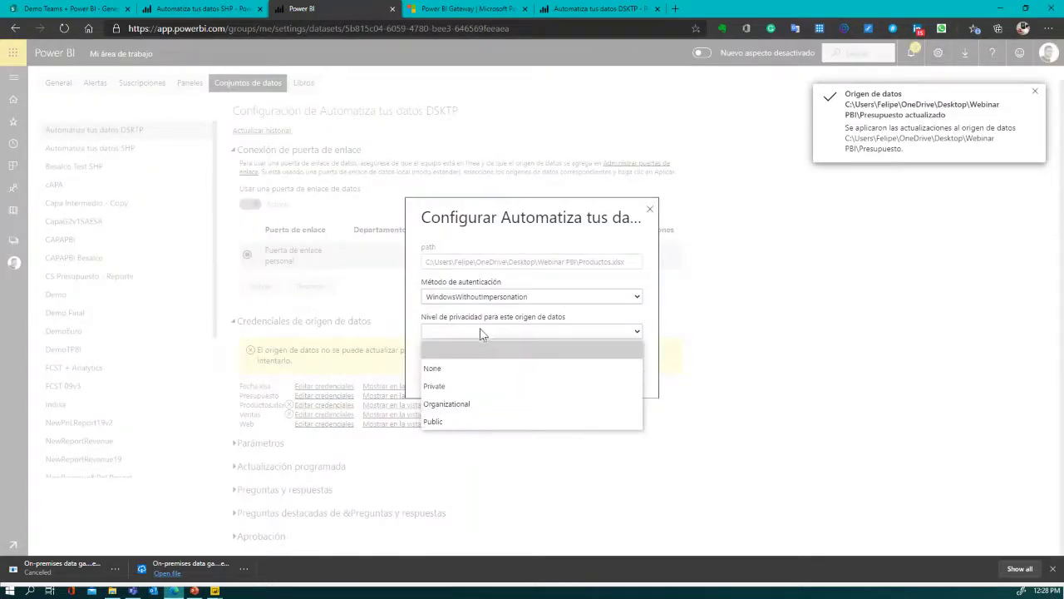
{"action": "left_click", "coordinate": [464, 404]}
{"action": "left_click", "coordinate": [545, 382]}
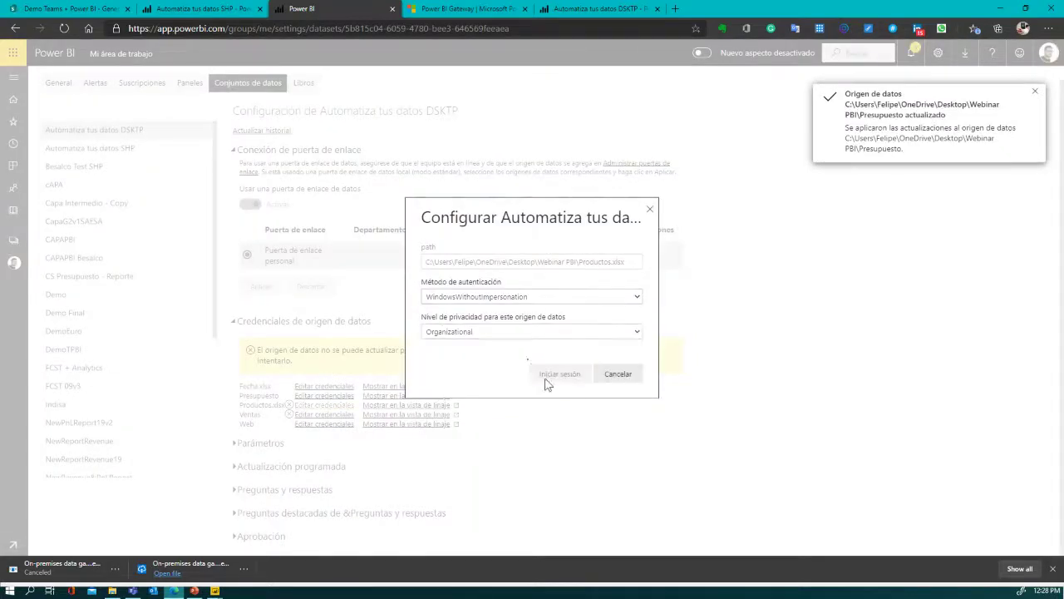
- Set Ventas to Organizational privacy, then sign in to the Web source anonymously
{"action": "left_click", "coordinate": [323, 414]}
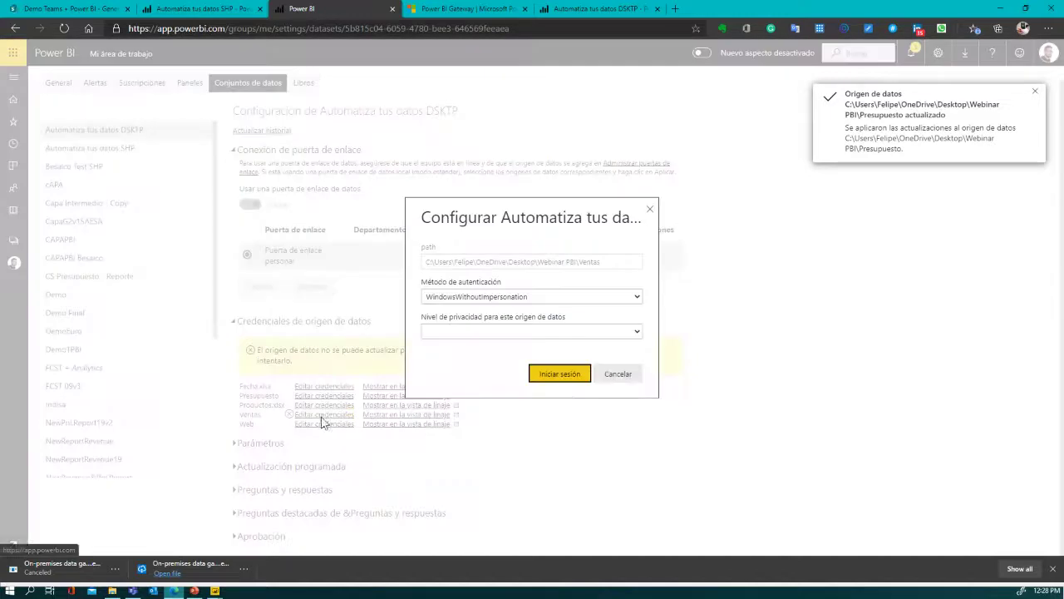
{"action": "left_click", "coordinate": [559, 336]}
{"action": "left_click", "coordinate": [474, 404]}
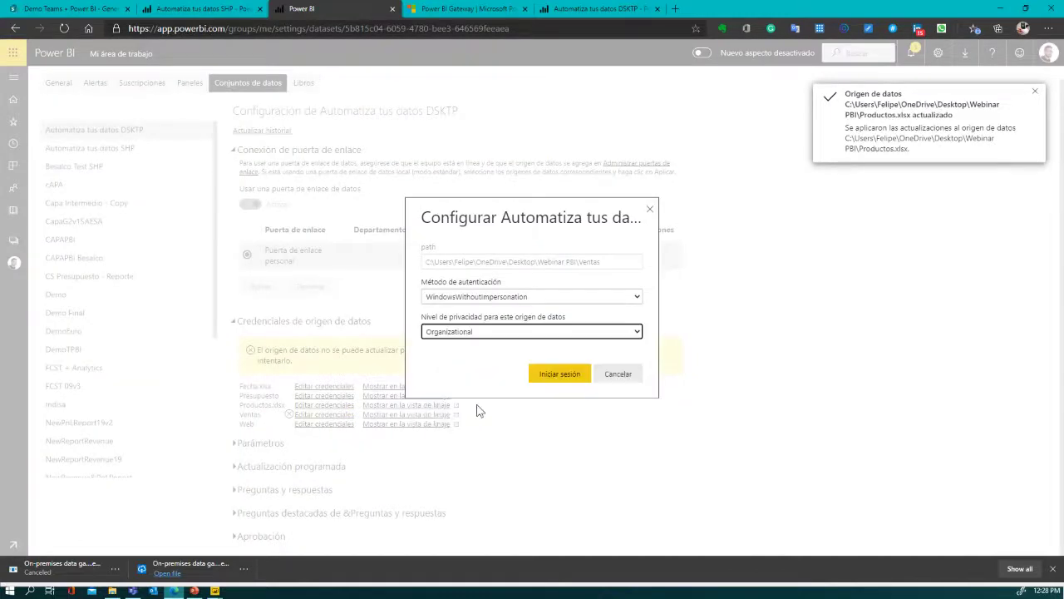
{"action": "left_click", "coordinate": [552, 374]}
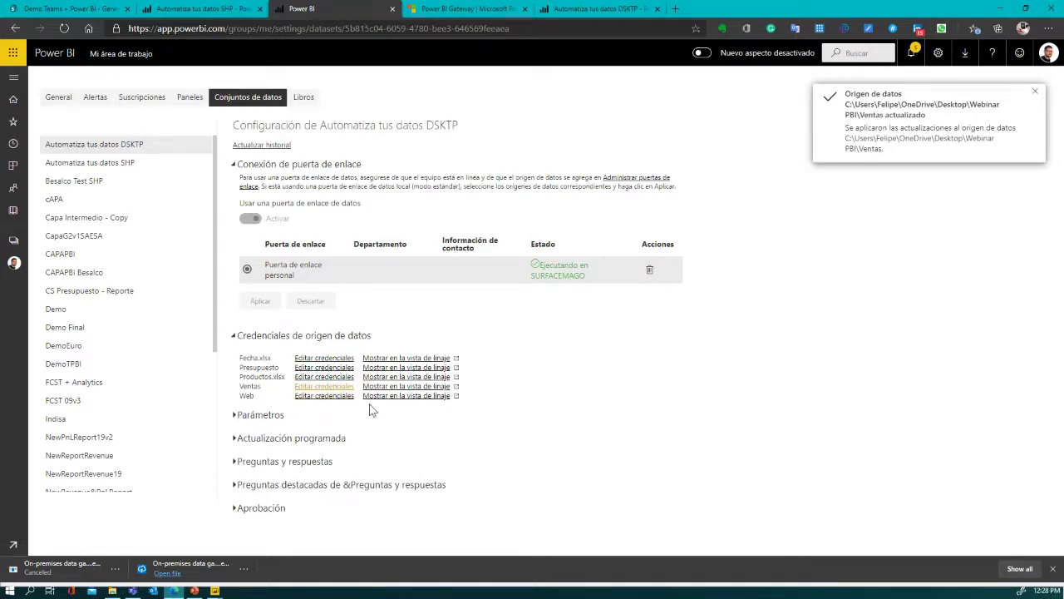
{"action": "left_click", "coordinate": [310, 397]}
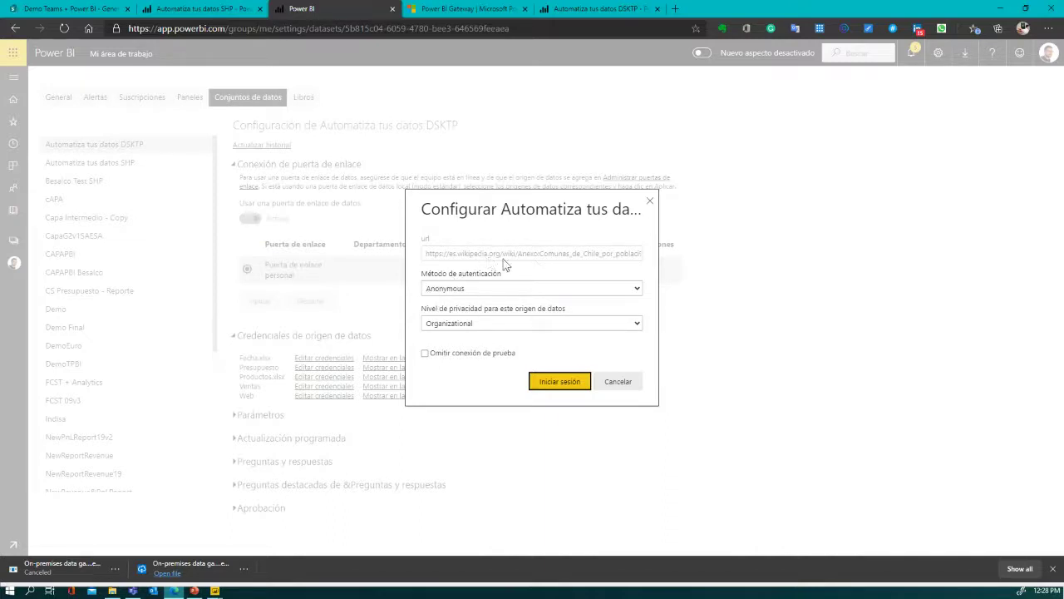
{"action": "left_click", "coordinate": [550, 384]}
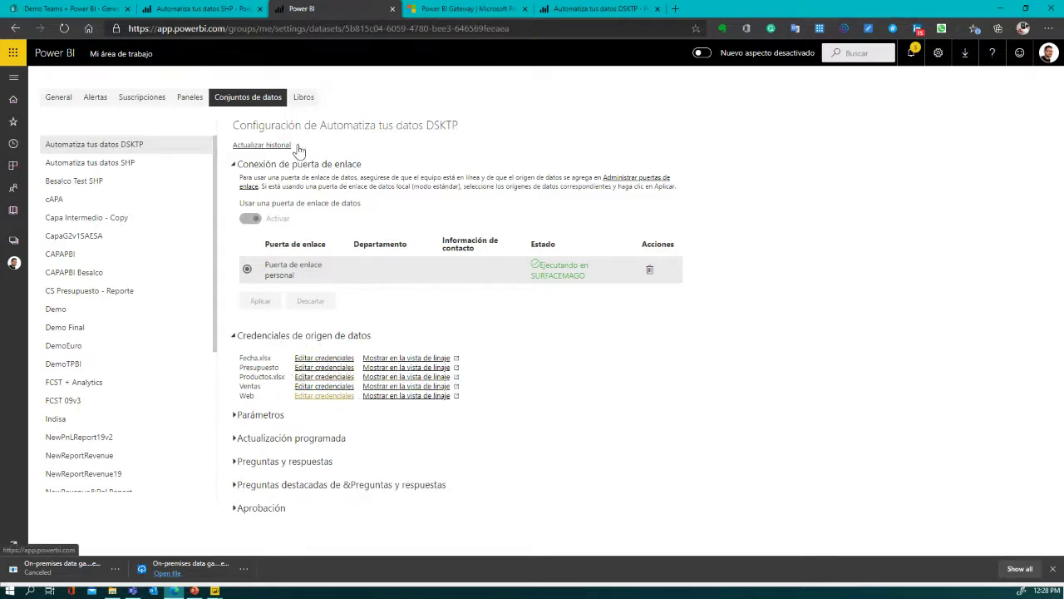
- Open the Automatiza tus datos DSKTP report from Mi área de trabajo's Informes list
{"action": "left_click", "coordinate": [111, 53]}
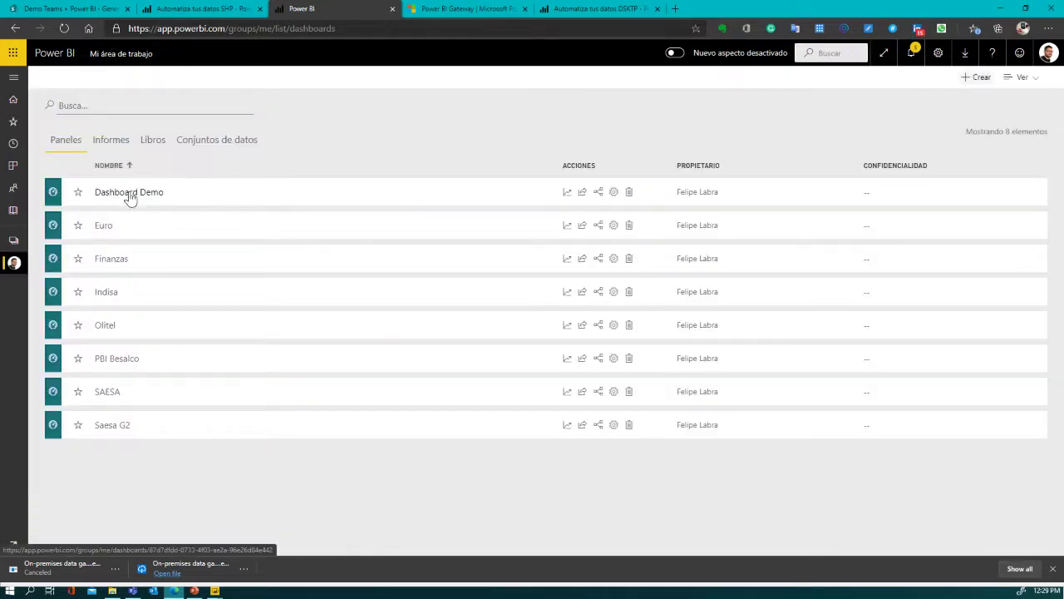
{"action": "left_click", "coordinate": [112, 141]}
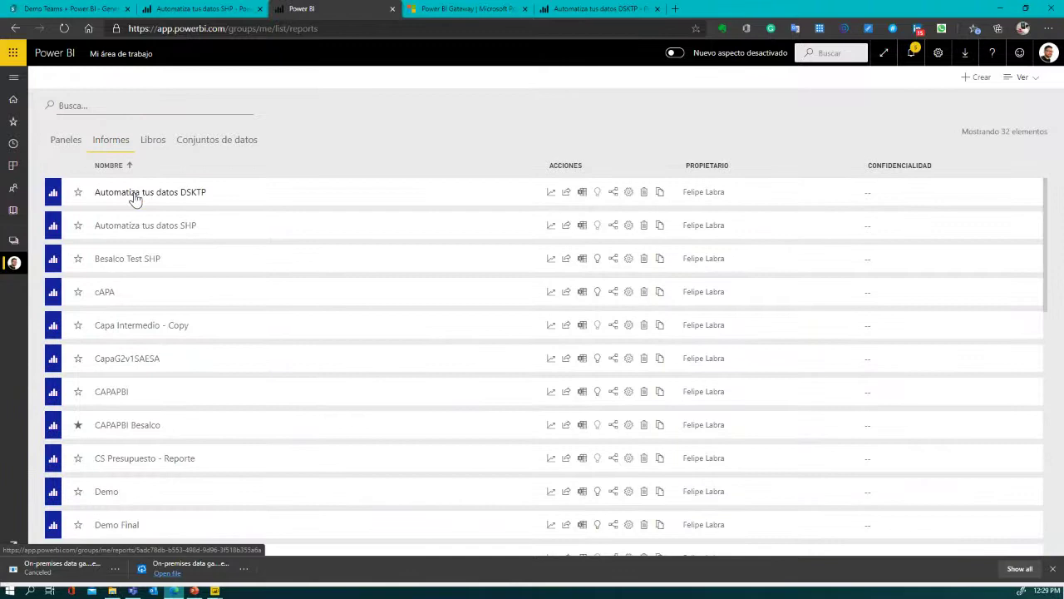
{"action": "left_click", "coordinate": [135, 196]}
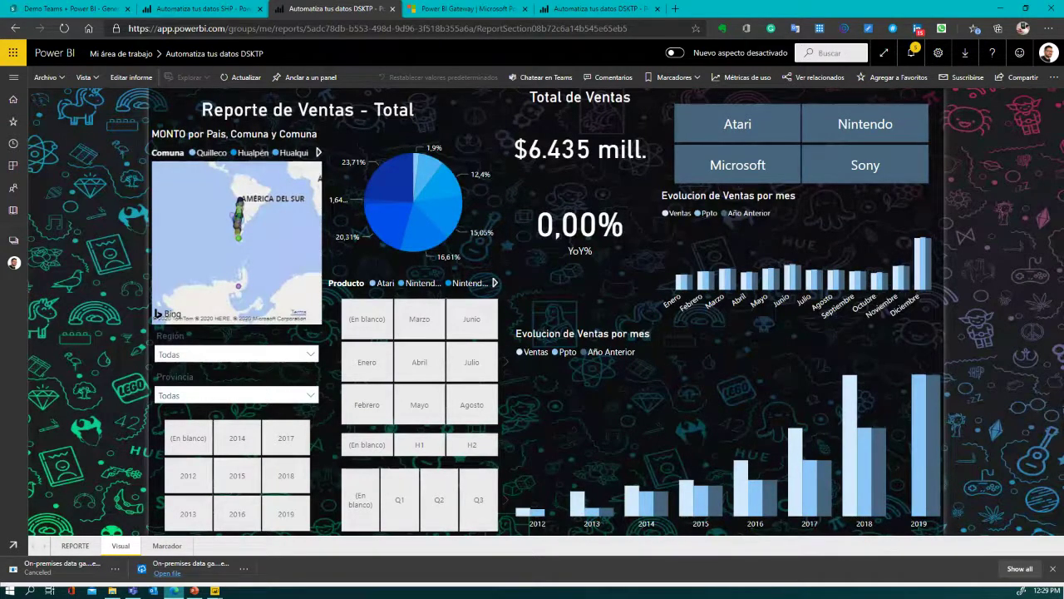
- Copy REAL_2019 from Webinar PBI into the Ventas folder, then minimize File Explorer
{"action": "key", "text": "alt+Tab"}
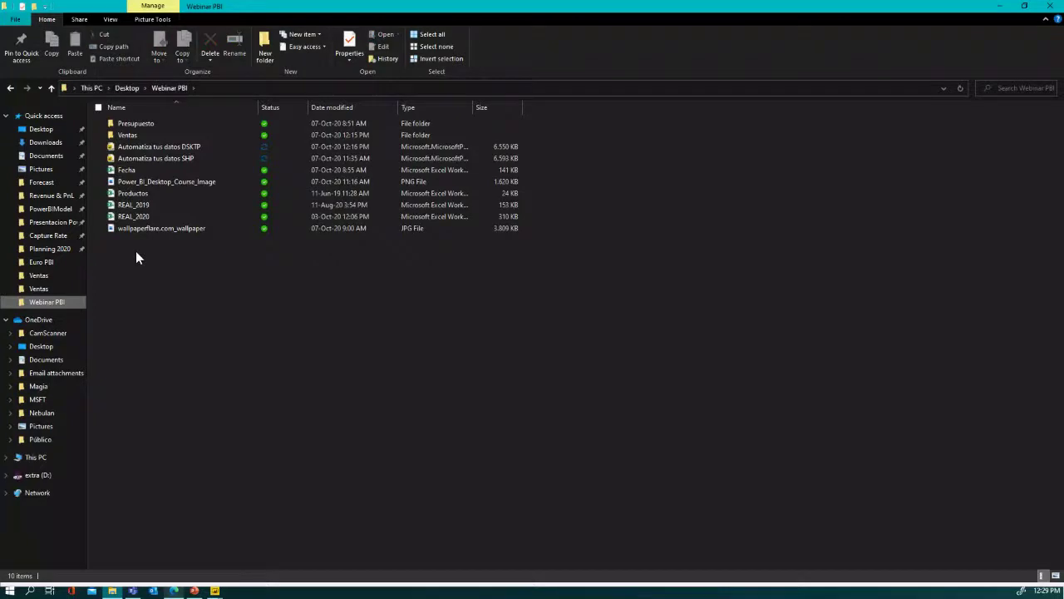
{"action": "left_click", "coordinate": [141, 206]}
{"action": "left_click", "coordinate": [143, 205]}
{"action": "key", "text": "Escape"}
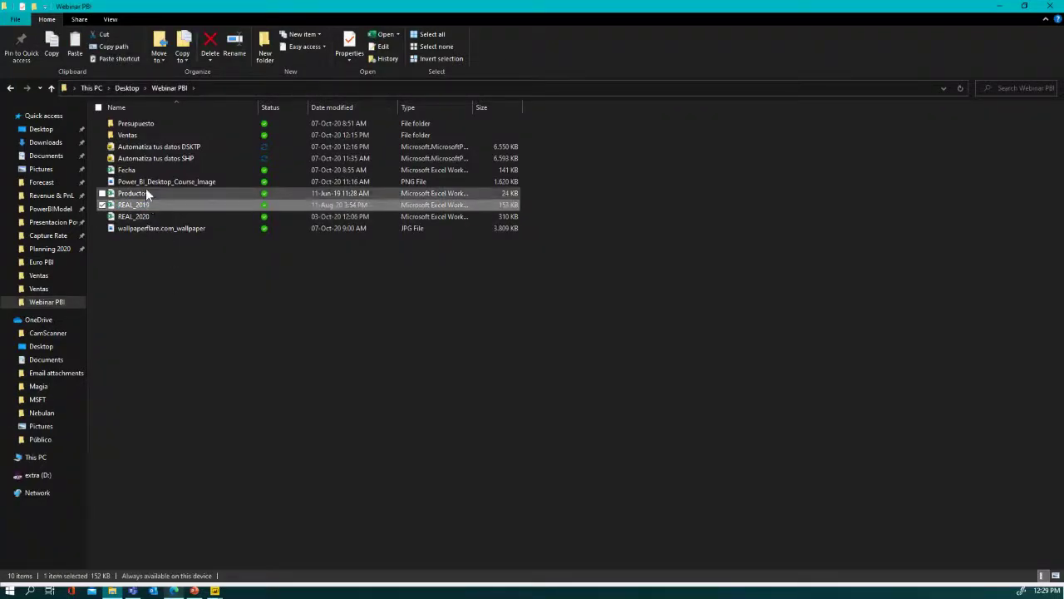
{"action": "double_click", "coordinate": [135, 136]}
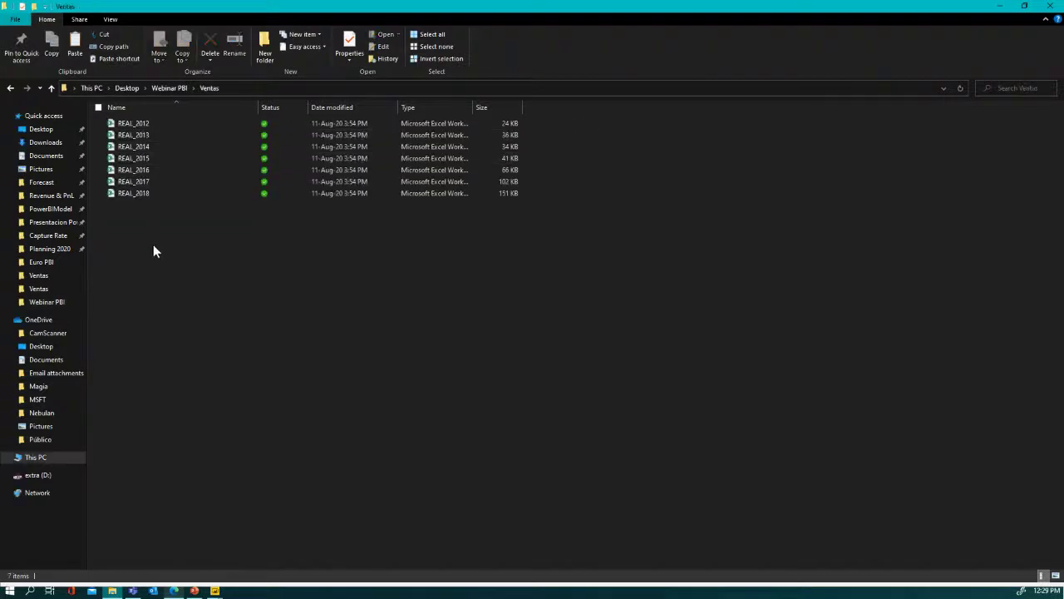
{"action": "key", "text": "ctrl+v"}
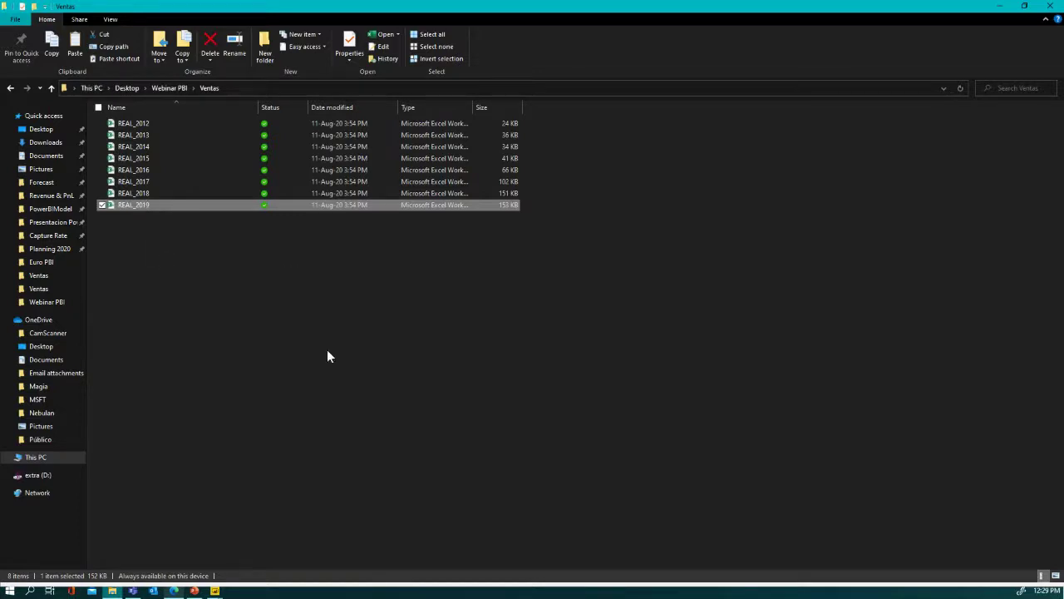
{"action": "left_click", "coordinate": [1001, 10]}
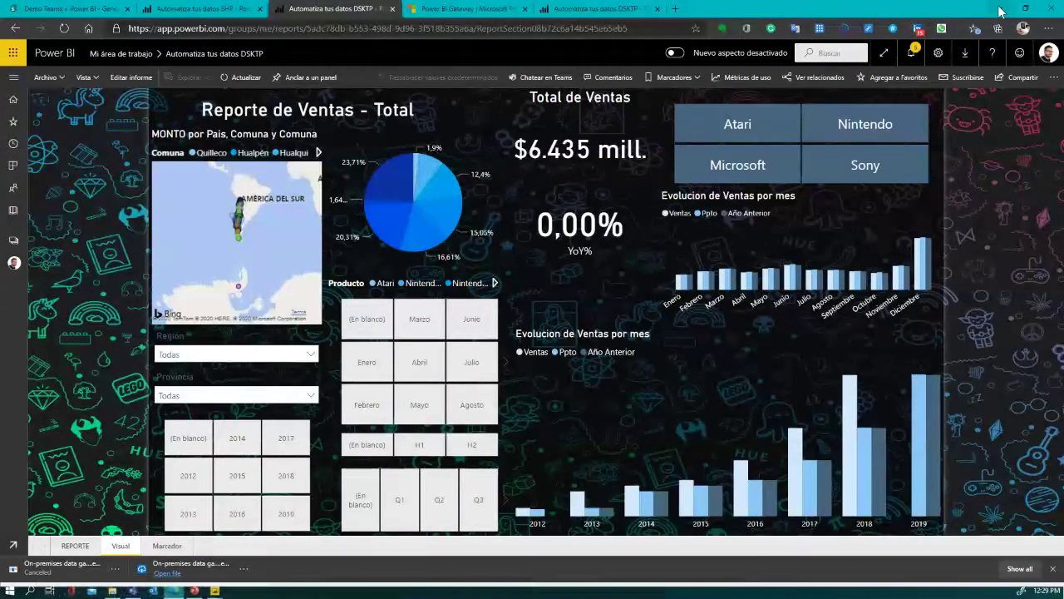
- Open Mi área de trabajo in a new browser tab and list its Conjuntos de datos
{"action": "right_click", "coordinate": [124, 55]}
{"action": "left_click", "coordinate": [161, 68]}
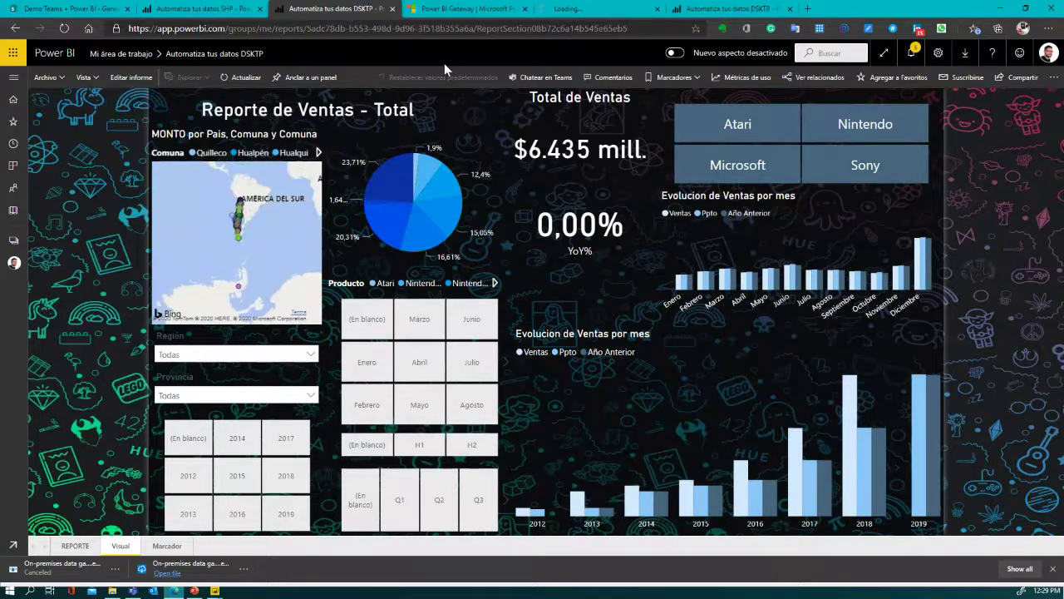
{"action": "key", "text": "ctrl+9"}
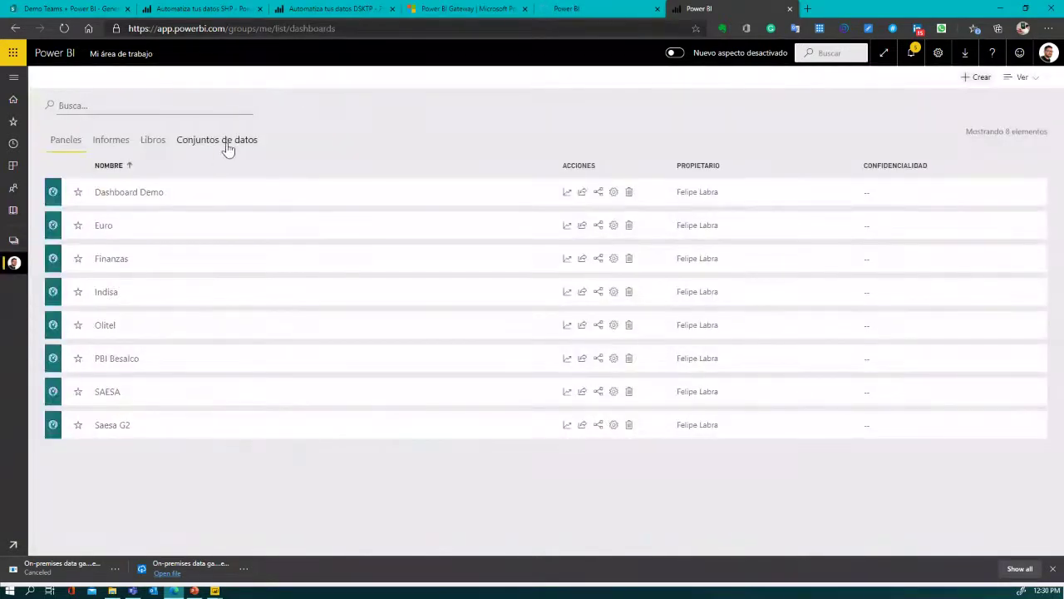
{"action": "left_click", "coordinate": [227, 148]}
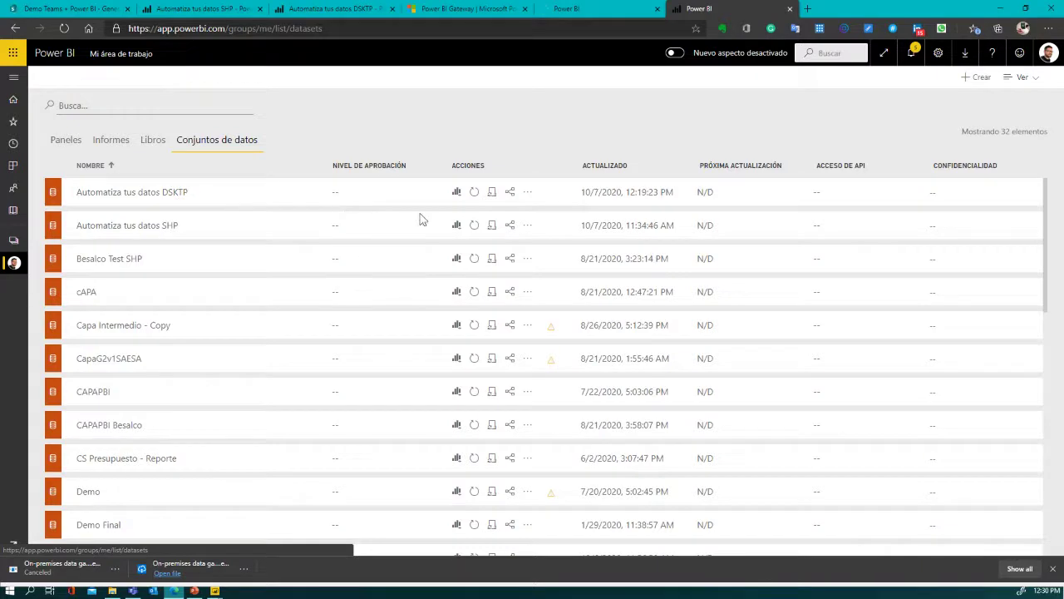
- Refresh Automatiza tus datos DSKTP and check the report now shows $10.029 mill., 55,85% YoY
{"action": "left_click", "coordinate": [474, 194]}
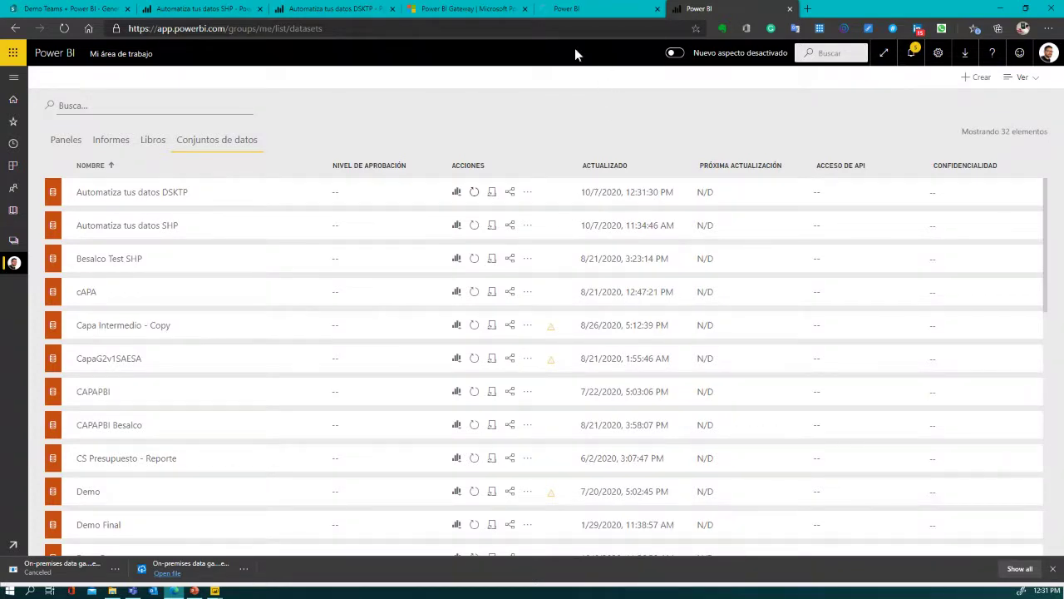
{"action": "left_click", "coordinate": [333, 9]}
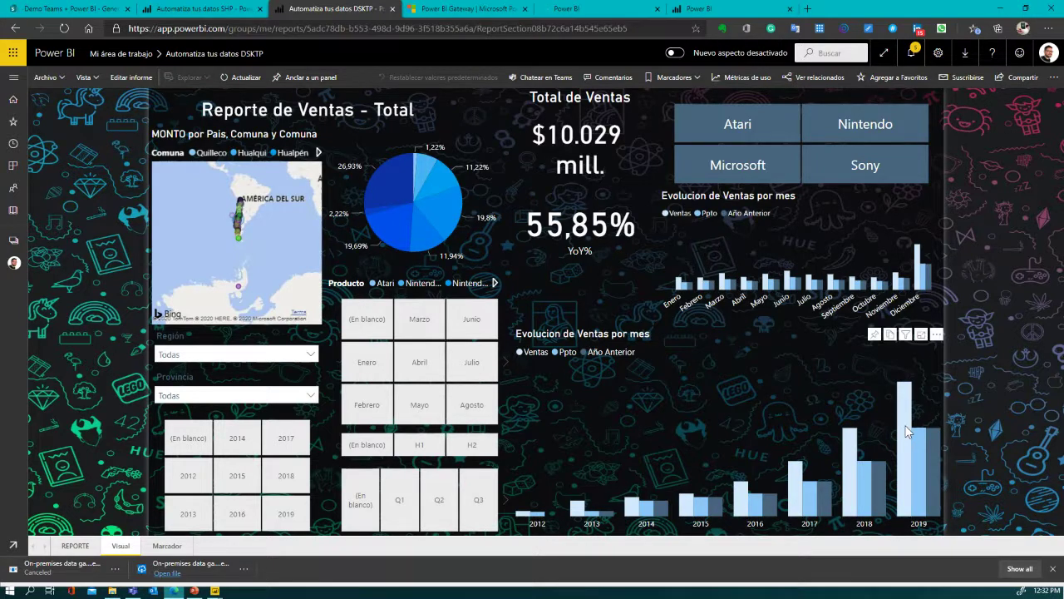
- Return to the datasets tab, showing the dataset last updated 10/7/2020 12:31:30 PM
{"action": "mouse_move", "coordinate": [908, 431]}
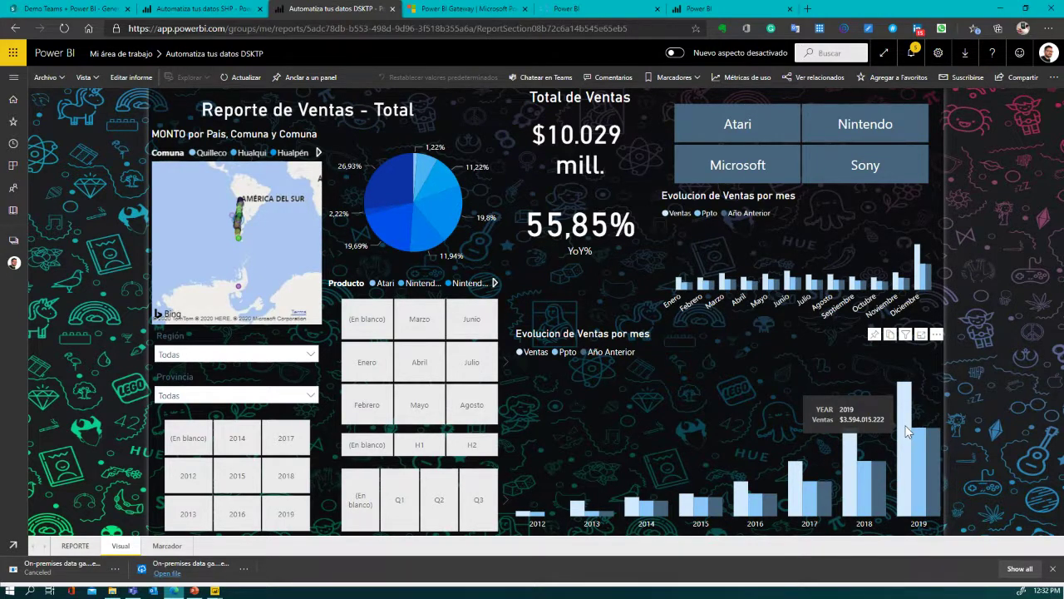
{"action": "left_click", "coordinate": [713, 7]}
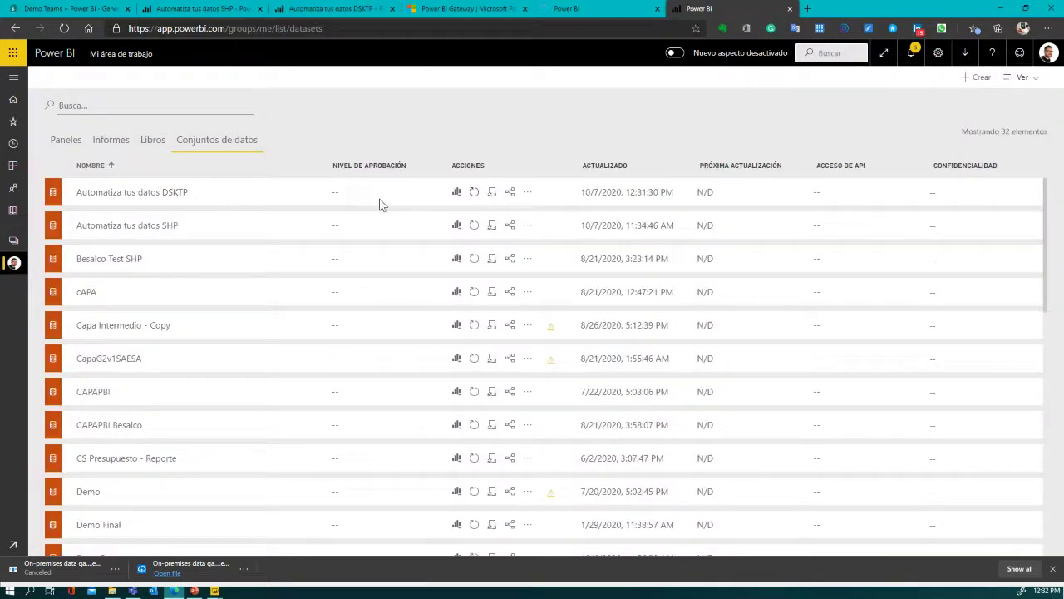
- Enable scheduled refresh for the DSKTP dataset, keeping Diaria and (UTC-04:00) Cuiabá, and add a time row
{"action": "left_click", "coordinate": [492, 194]}
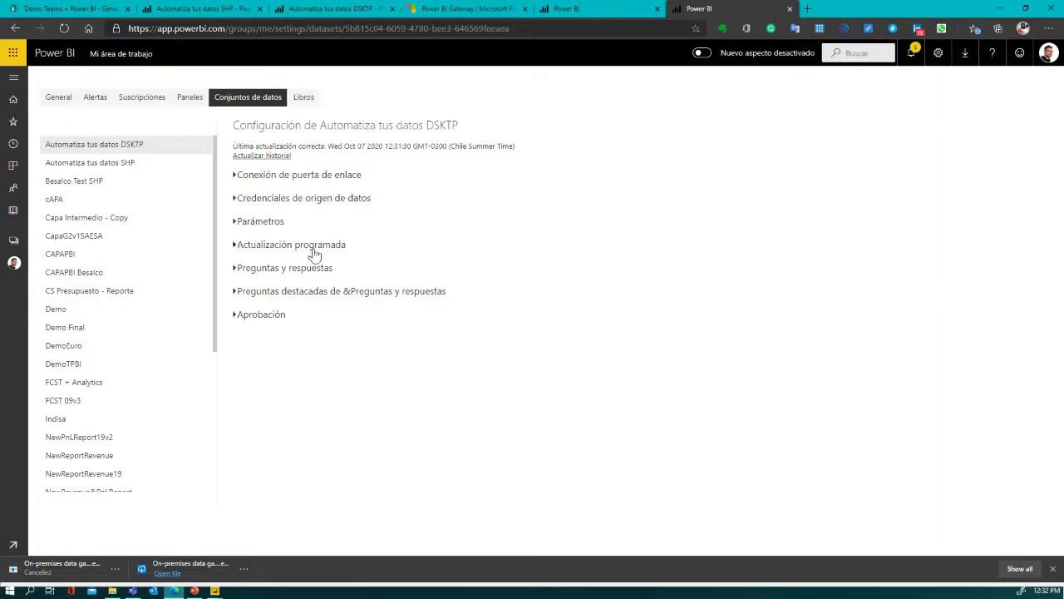
{"action": "left_click", "coordinate": [235, 245]}
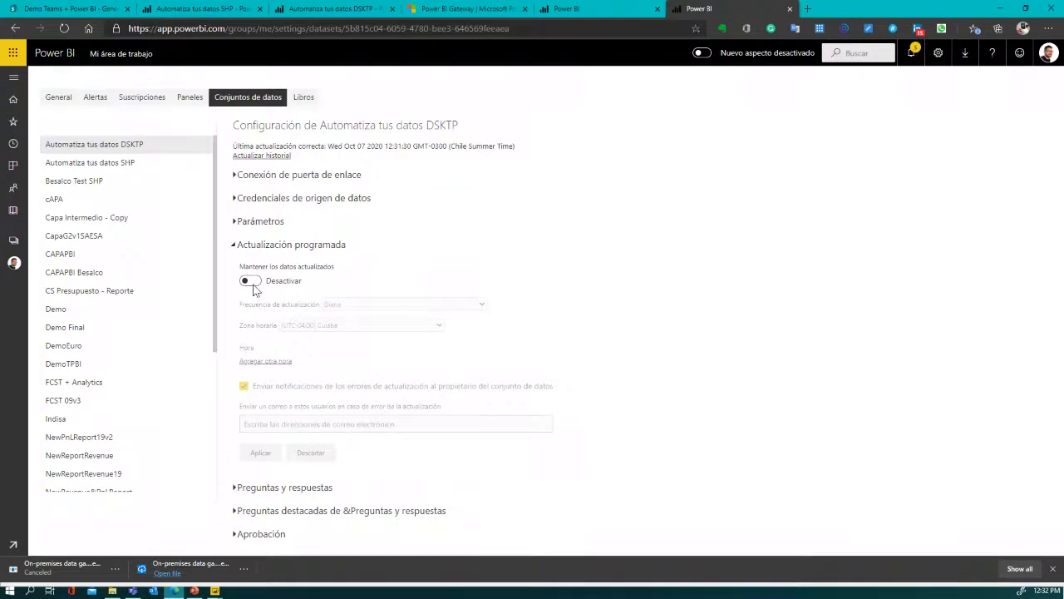
{"action": "left_click", "coordinate": [252, 283]}
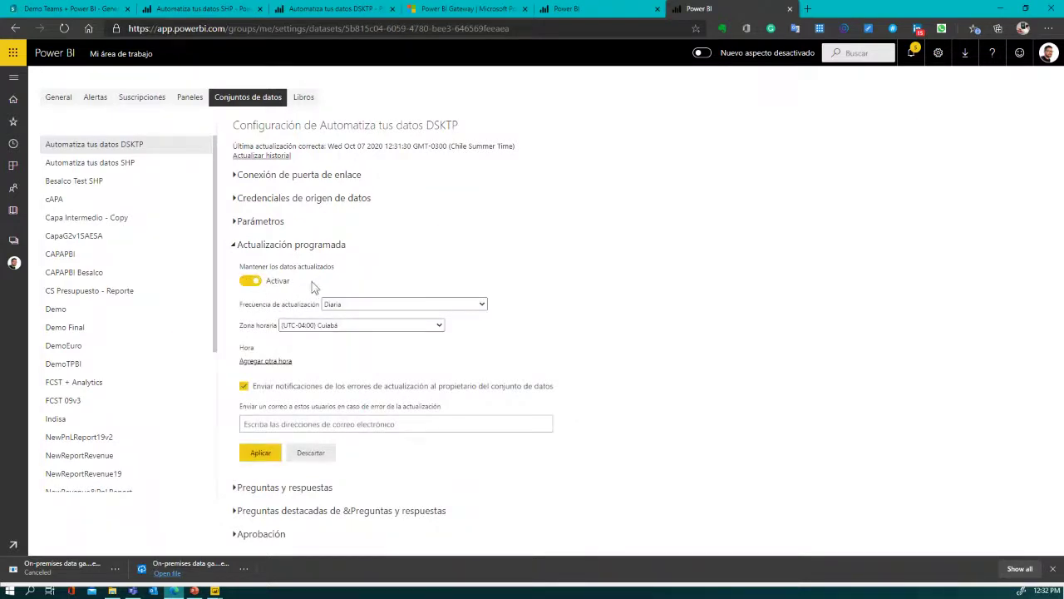
{"action": "left_click", "coordinate": [460, 308]}
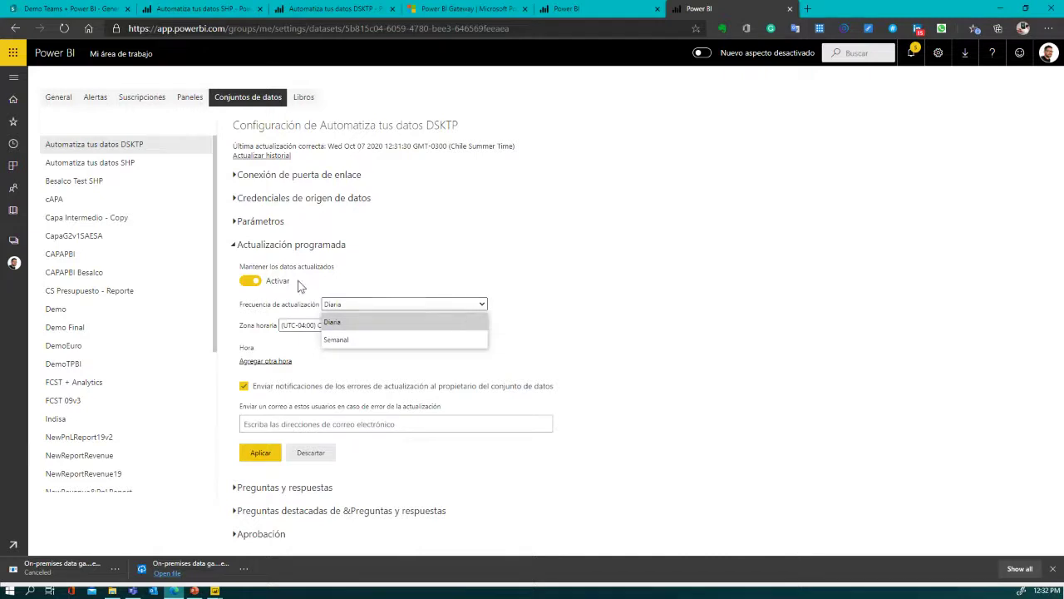
{"action": "left_click", "coordinate": [298, 306]}
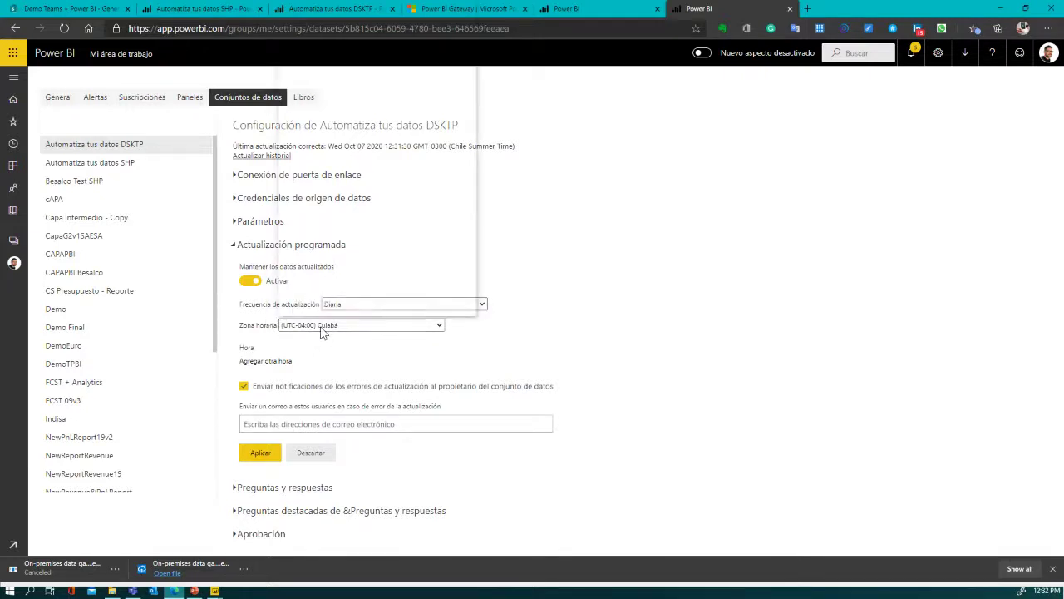
{"action": "left_click", "coordinate": [321, 327]}
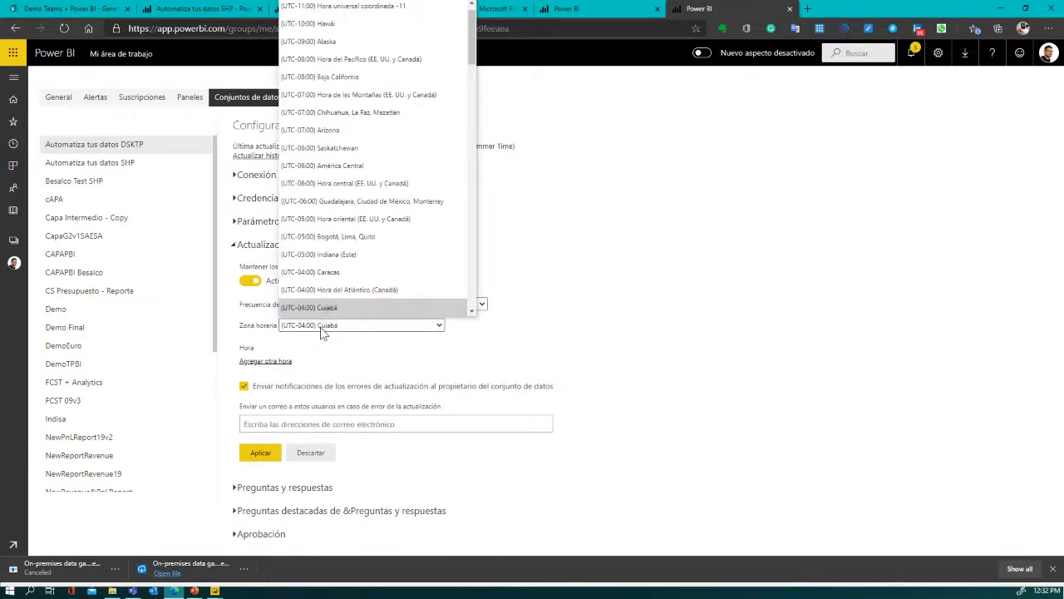
{"action": "left_click", "coordinate": [271, 331]}
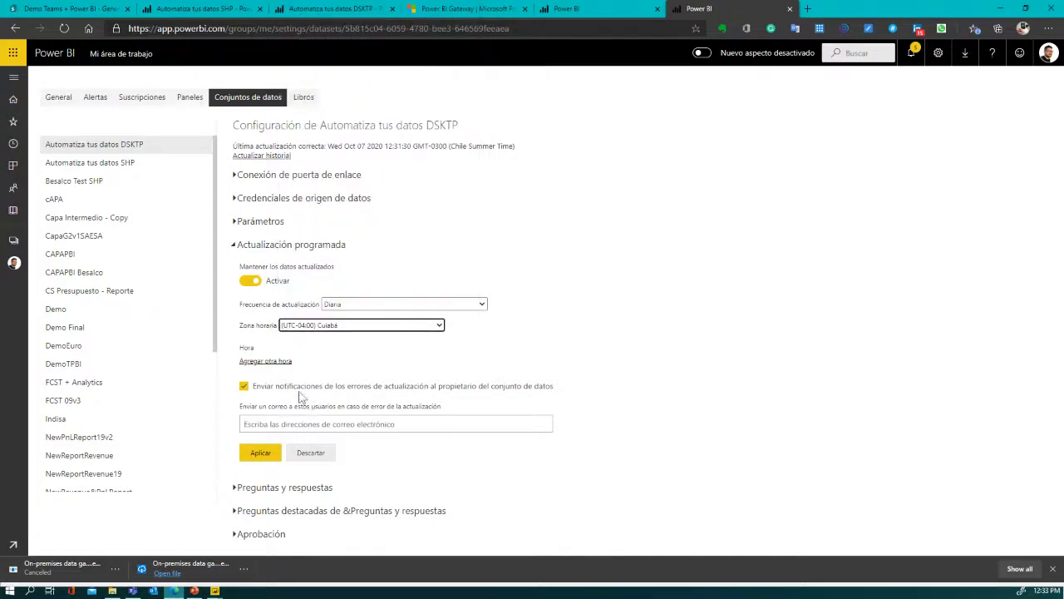
{"action": "left_click", "coordinate": [263, 363]}
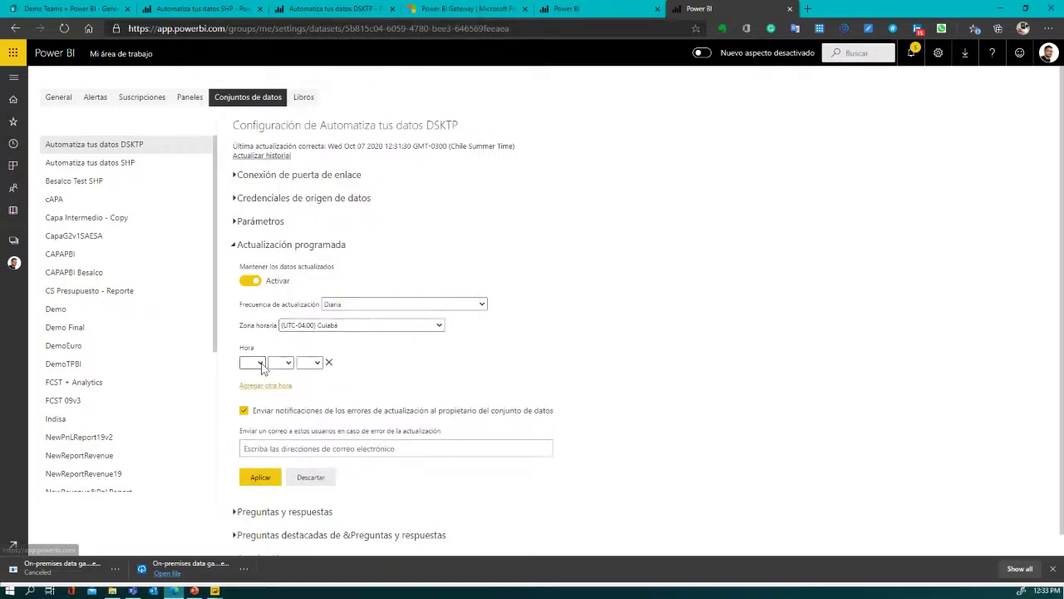
- Set the DSKTP dataset's scheduled refresh time to 6:00 p.m. and apply it
{"action": "left_click", "coordinate": [252, 363]}
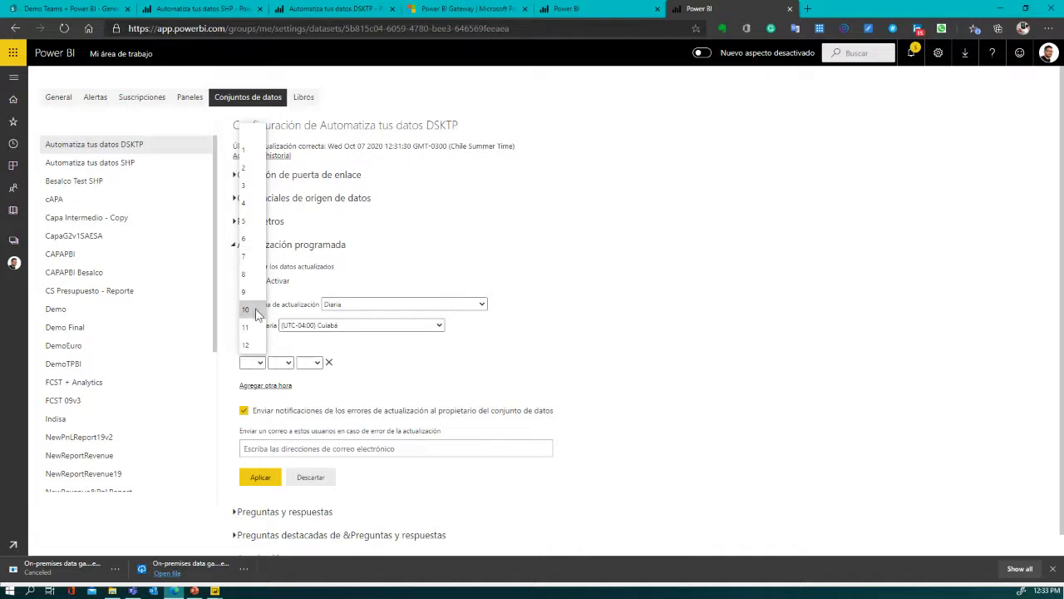
{"action": "left_click", "coordinate": [248, 239]}
{"action": "left_click", "coordinate": [281, 362]}
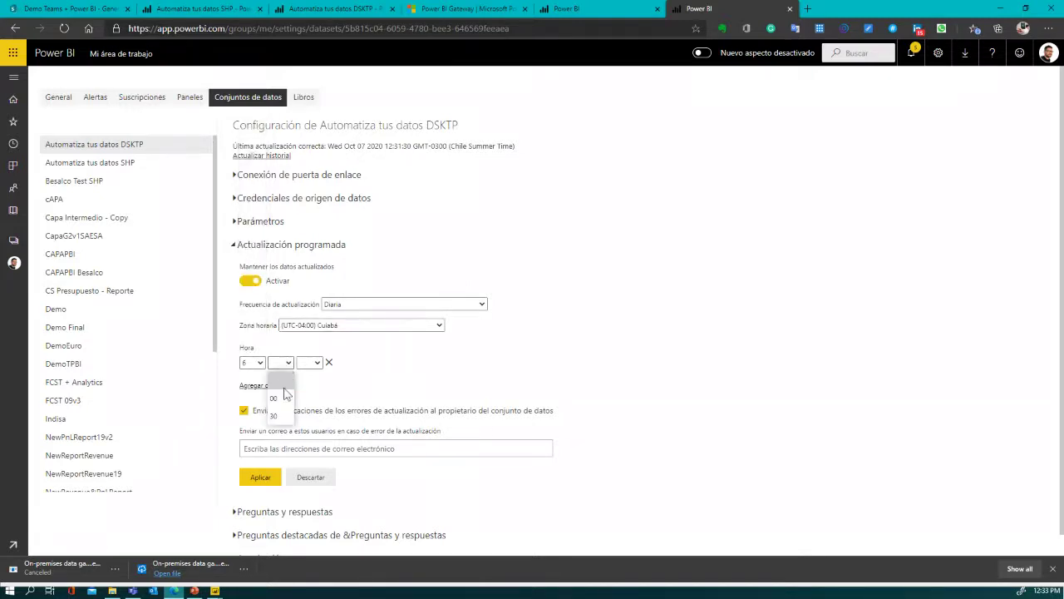
{"action": "left_click", "coordinate": [281, 397]}
{"action": "left_click", "coordinate": [310, 364]}
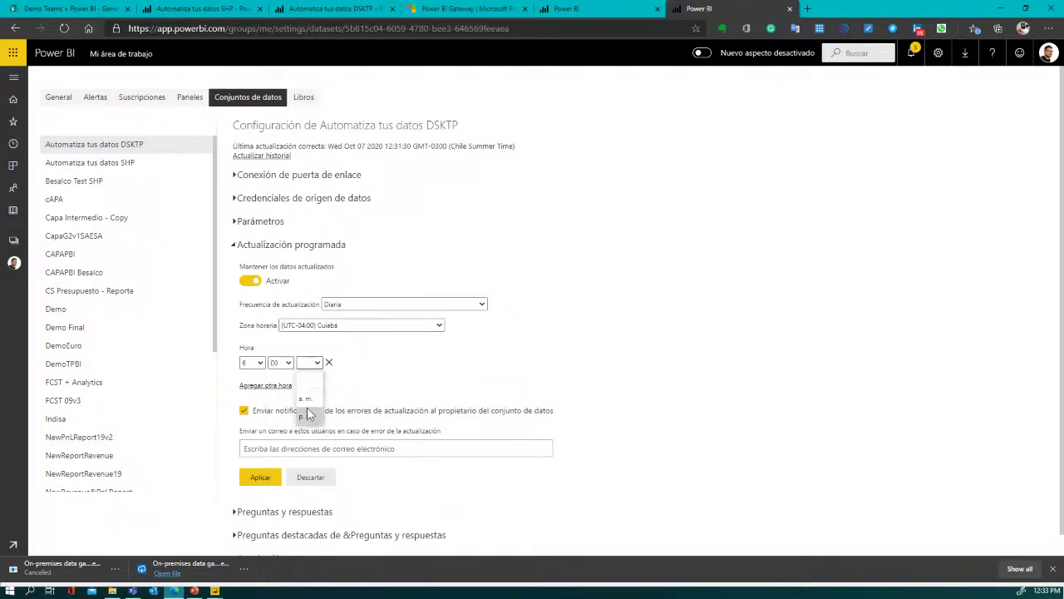
{"action": "left_click", "coordinate": [307, 415]}
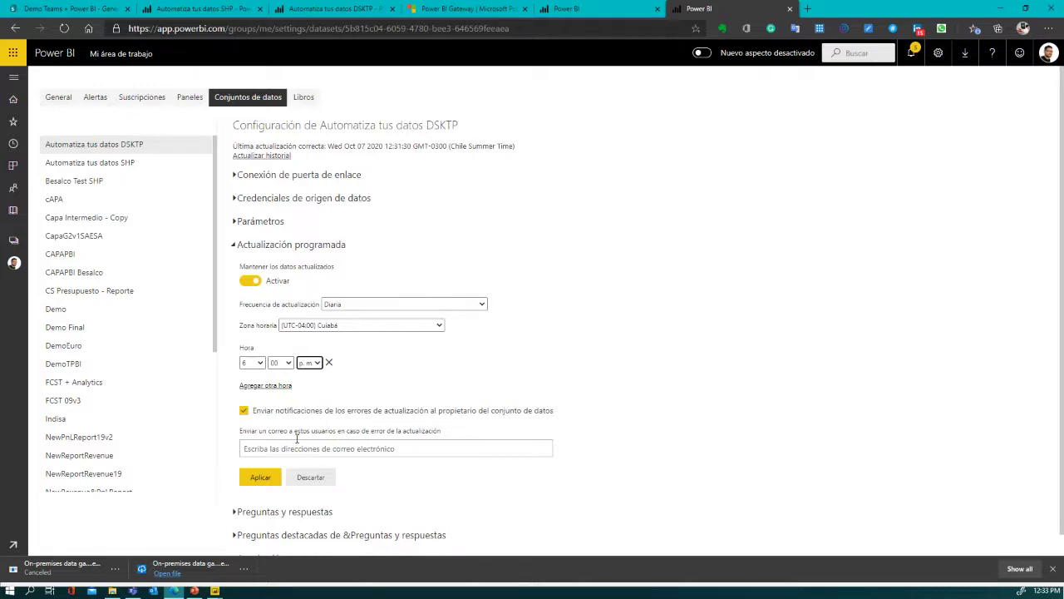
{"action": "left_click", "coordinate": [258, 480]}
{"action": "left_click", "coordinate": [258, 480]}
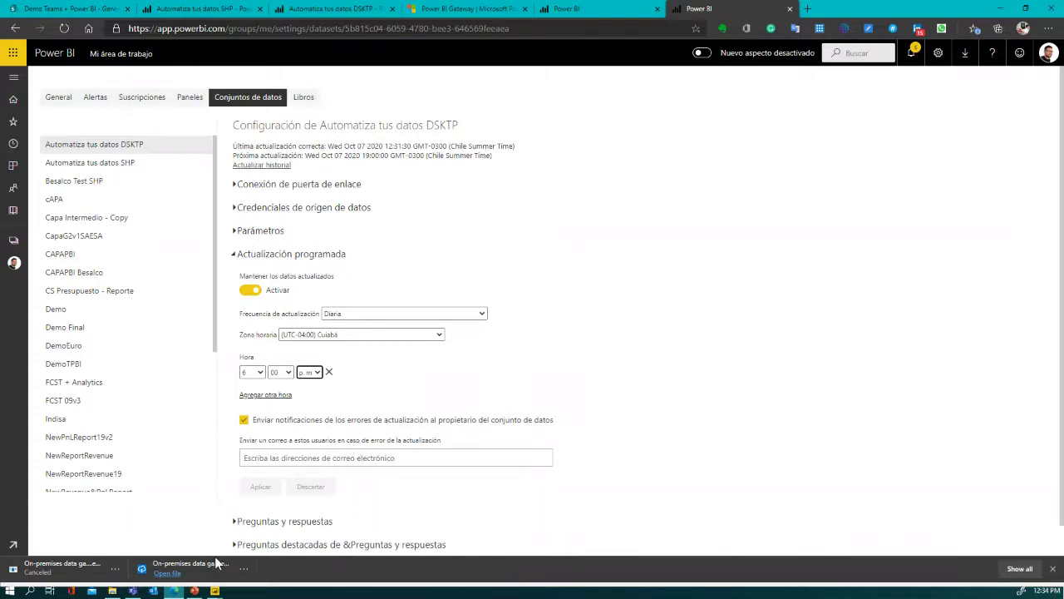
- Close the DSKTP report window and switch to the Automatiza tus datos SHP report
{"action": "left_click", "coordinate": [216, 591]}
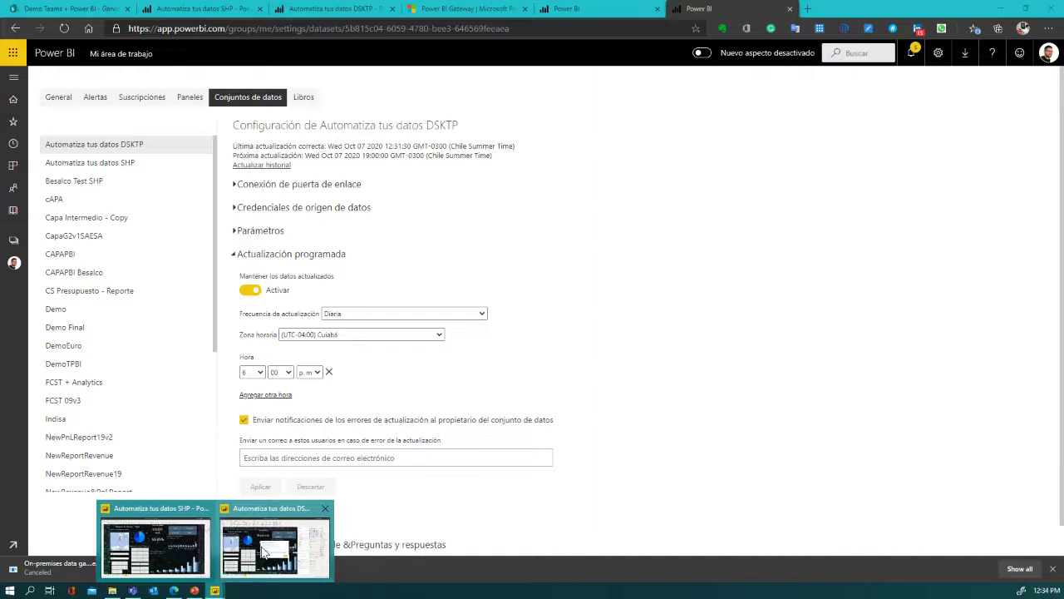
{"action": "left_click", "coordinate": [325, 509]}
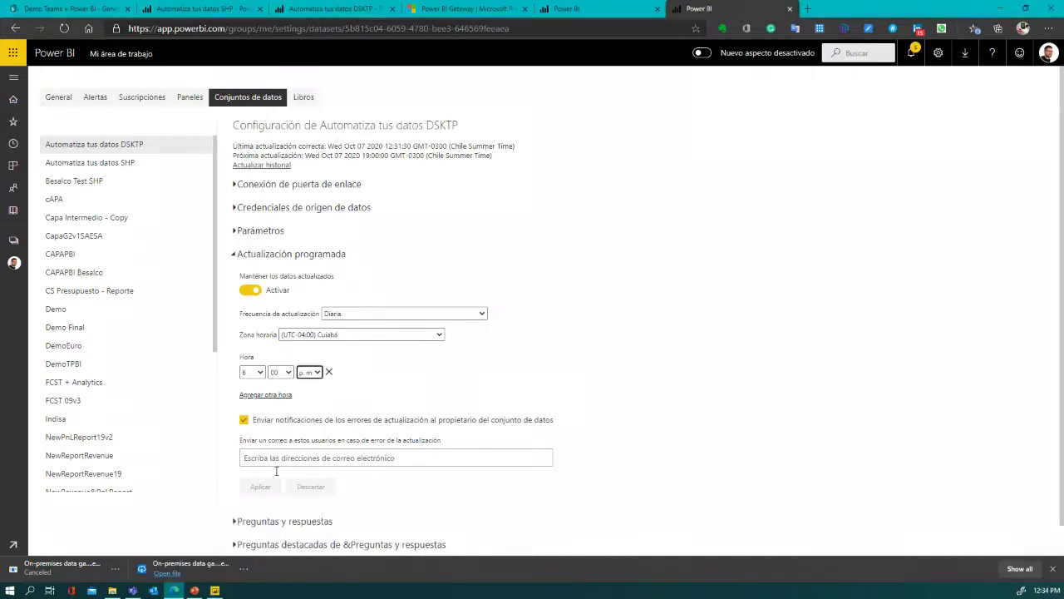
{"action": "mouse_move", "coordinate": [218, 590]}
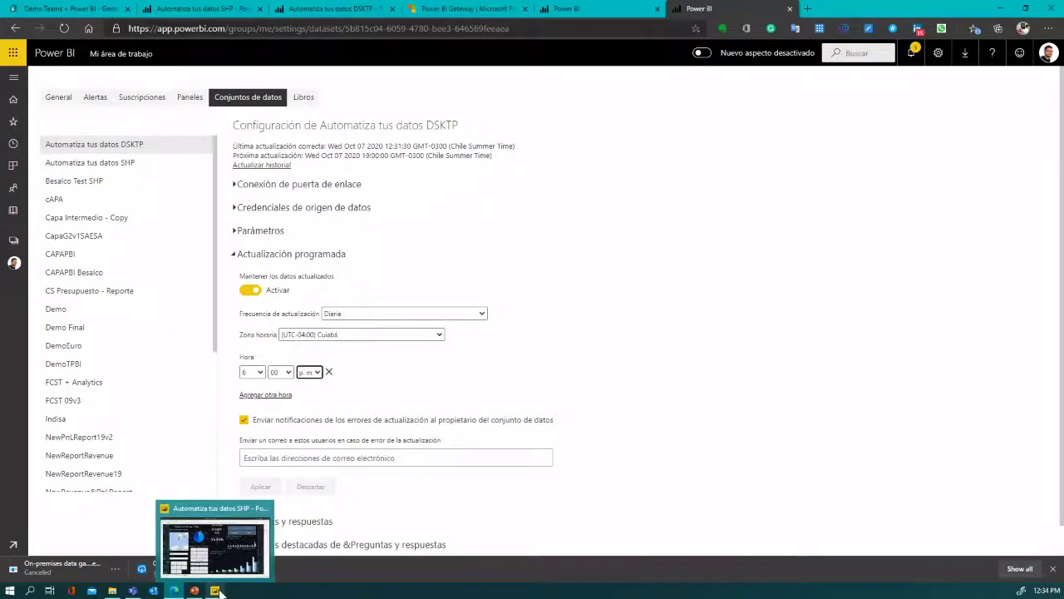
{"action": "left_click", "coordinate": [197, 537]}
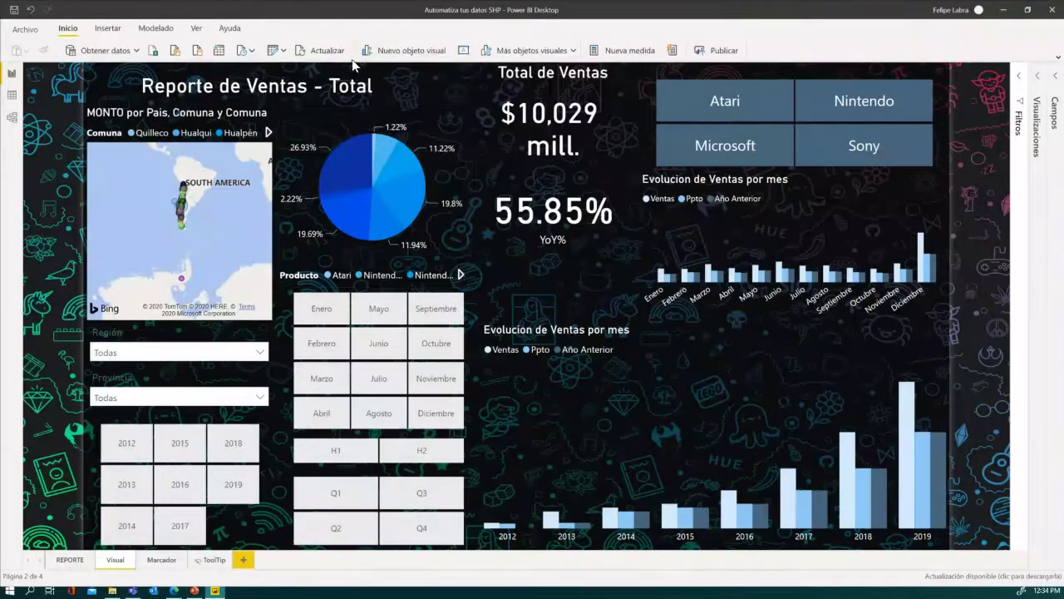
{"action": "left_click", "coordinate": [277, 51]}
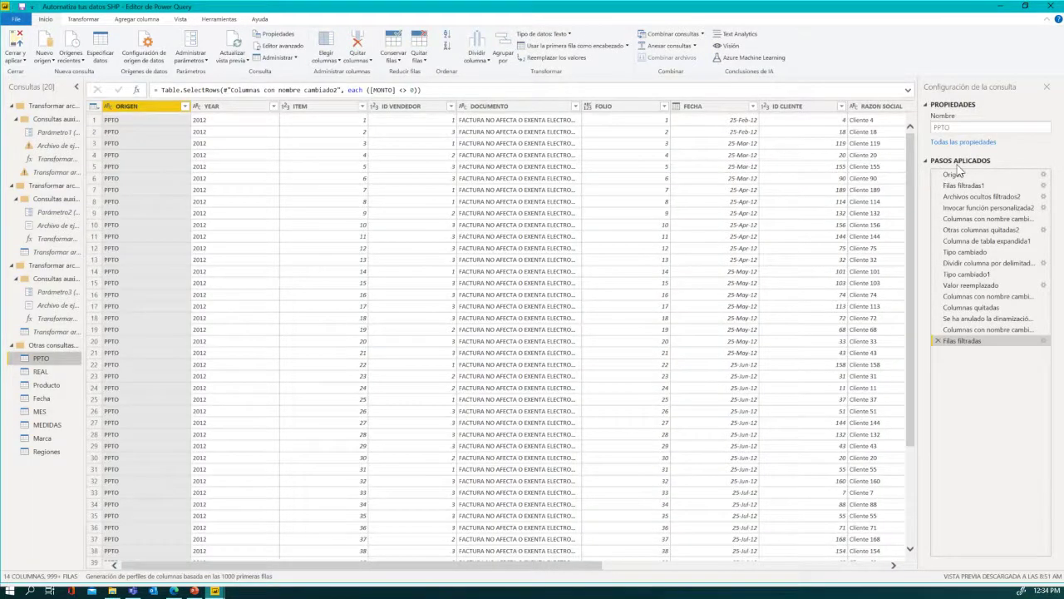
{"action": "left_click", "coordinate": [956, 174]}
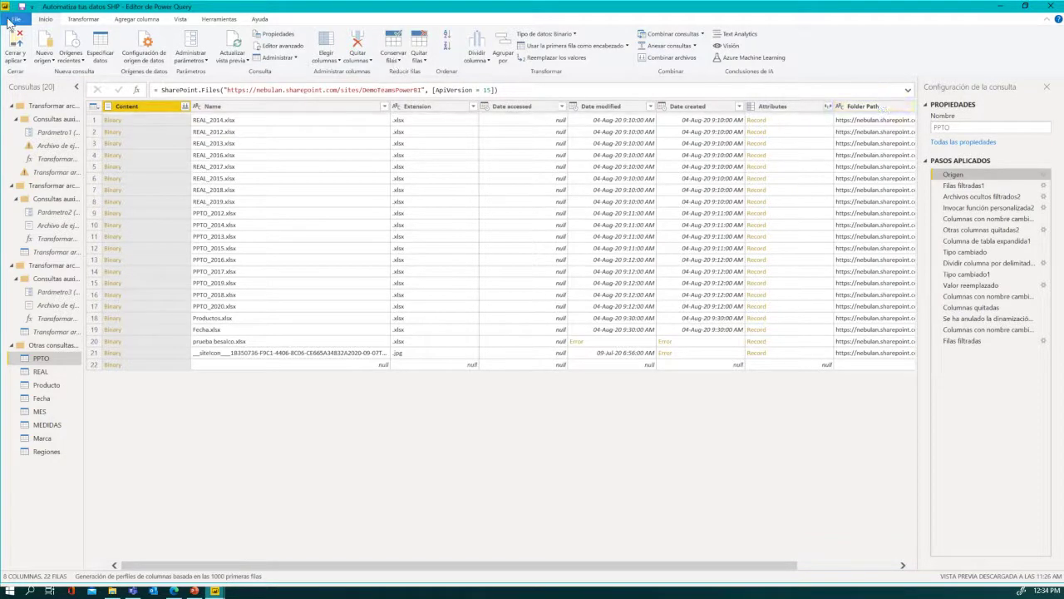
{"action": "left_click", "coordinate": [111, 252]}
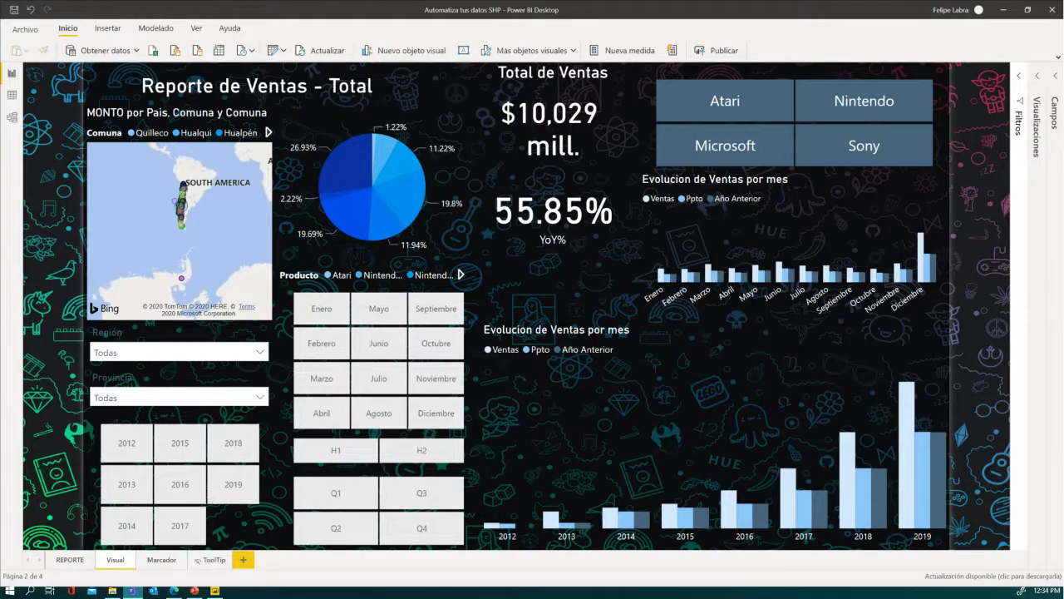
- In Teams, open the General channel of the Demo Teams + Power BI team
{"action": "left_click_drag", "start_coordinate": [1063, 50], "coordinate": [592, 55]}
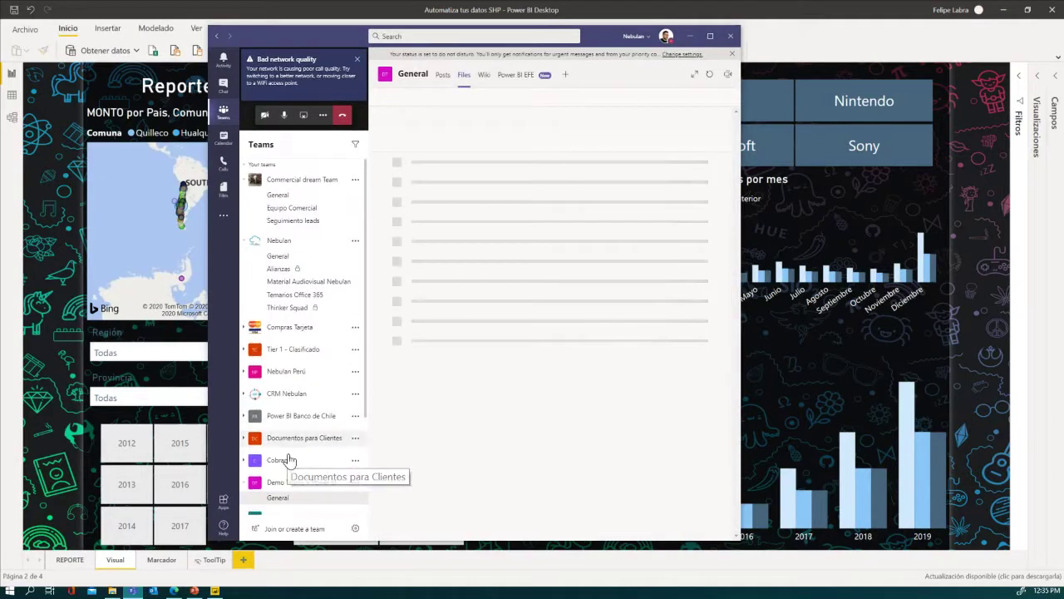
{"action": "scroll", "coordinate": [287, 453], "scroll_direction": "down", "scroll_amount": 1}
{"action": "scroll", "coordinate": [297, 499], "scroll_direction": "down", "scroll_amount": 3}
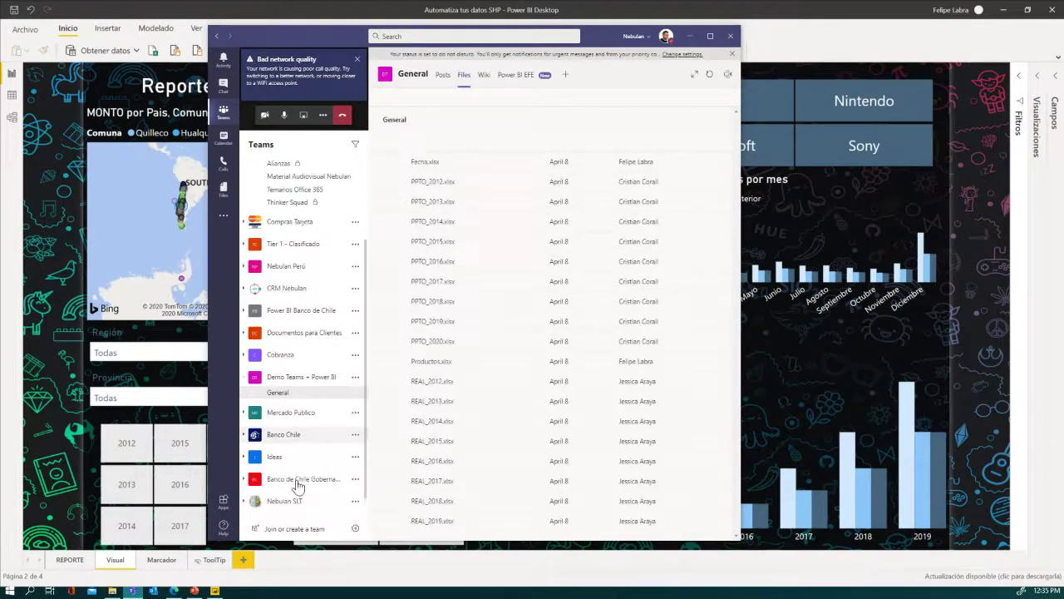
{"action": "left_click", "coordinate": [285, 379]}
{"action": "left_click", "coordinate": [286, 379]}
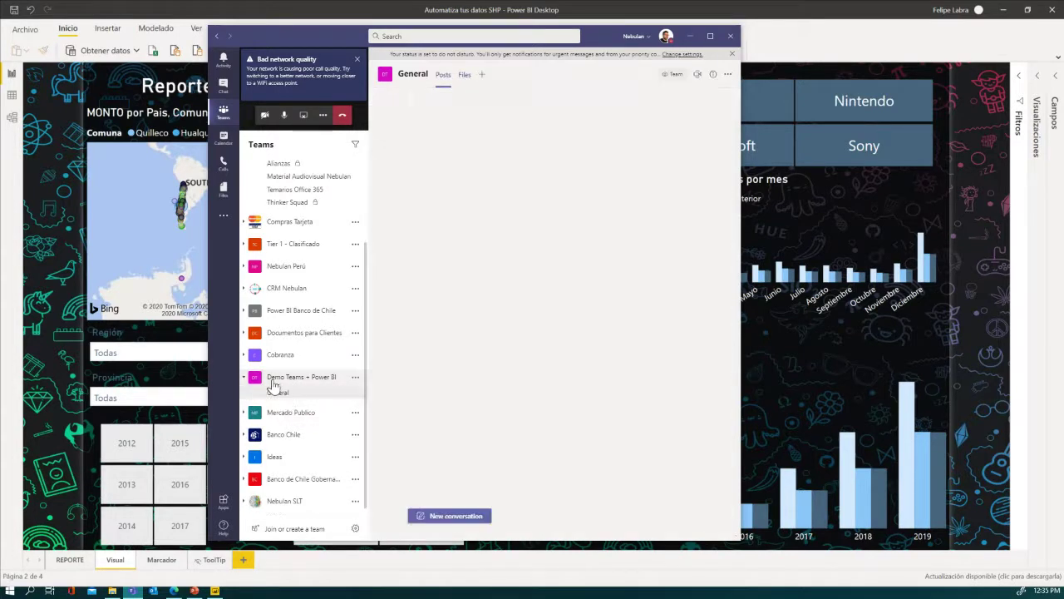
{"action": "left_click", "coordinate": [285, 392]}
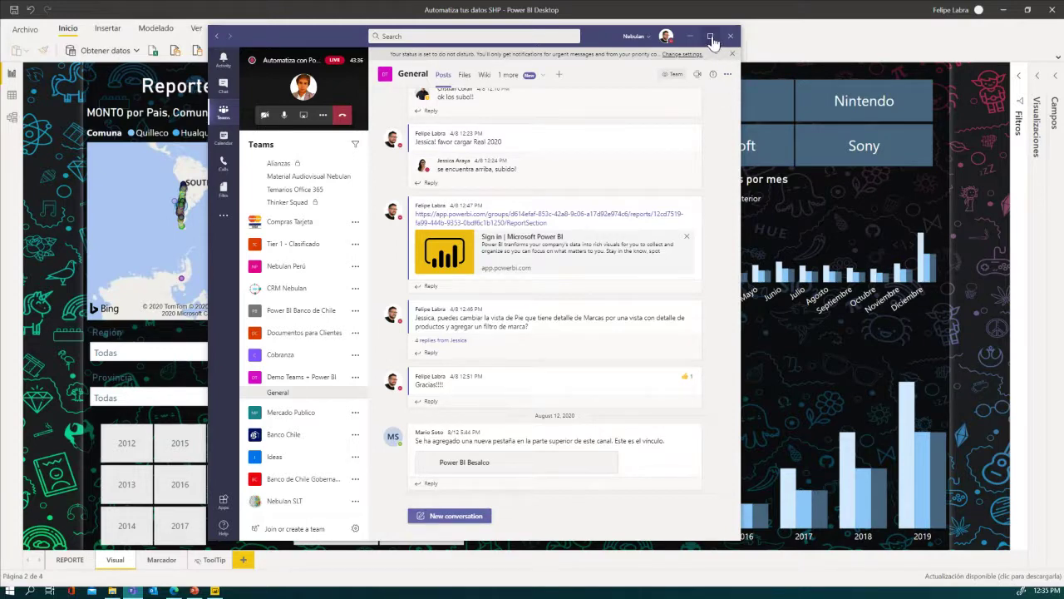
- Maximize Teams and open the General channel's files in SharePoint
{"action": "left_click", "coordinate": [711, 39]}
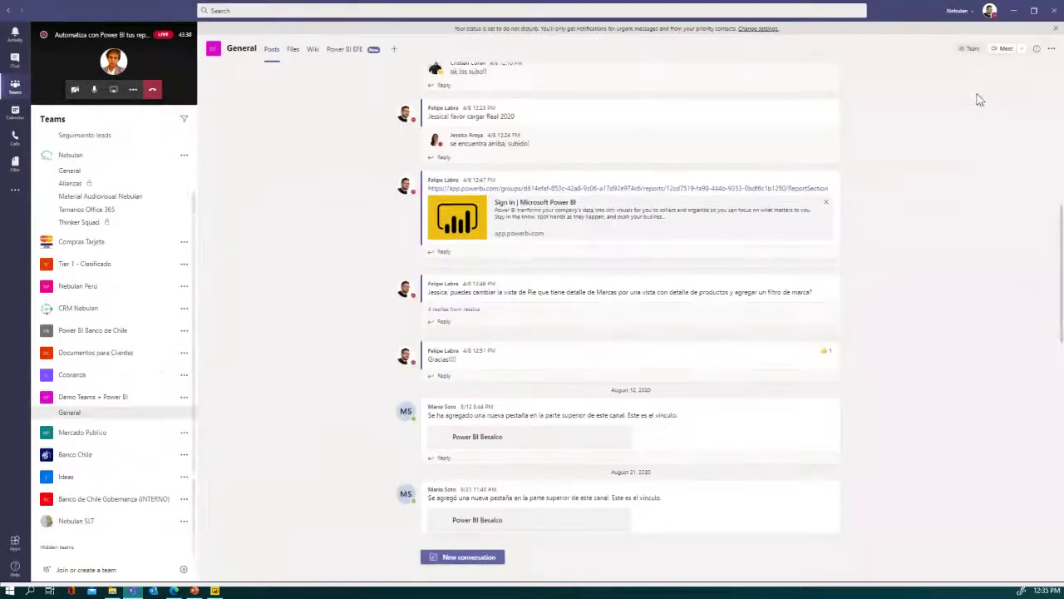
{"action": "left_click", "coordinate": [1052, 50]}
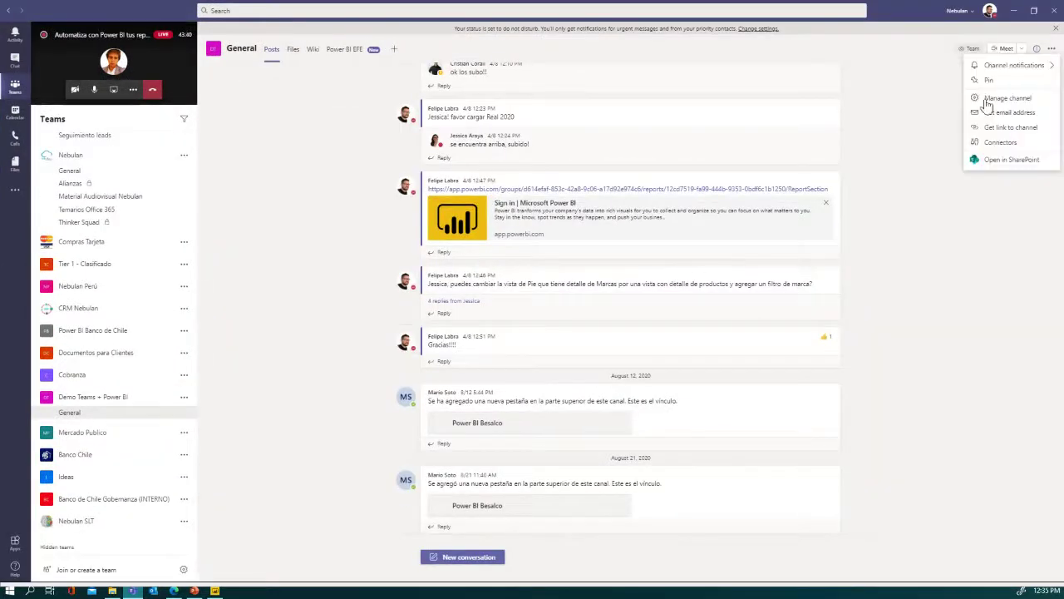
{"action": "left_click", "coordinate": [1003, 169]}
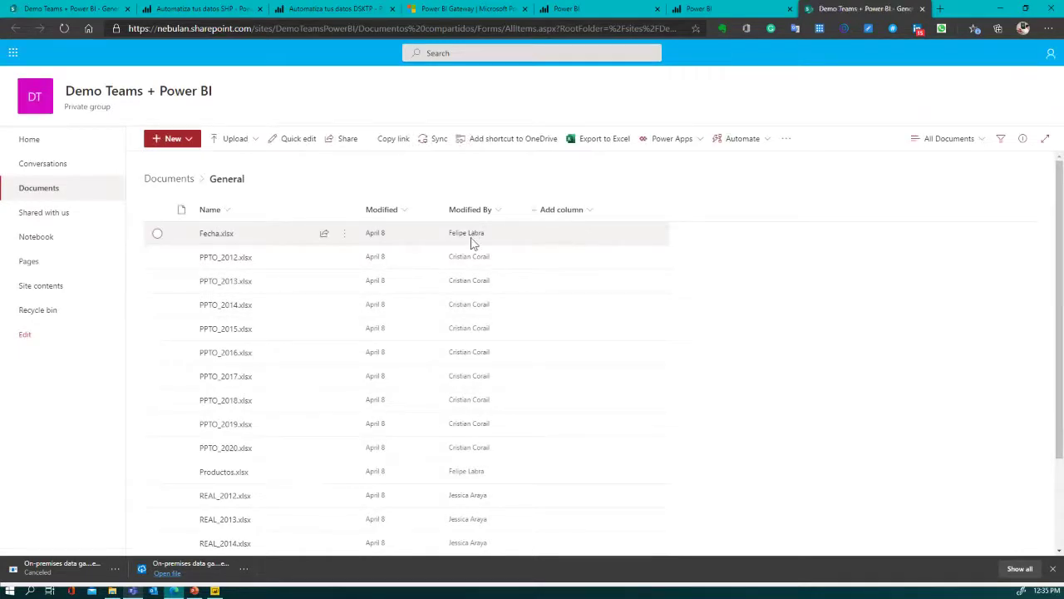
- Minimize Teams to bring the SharePoint General documents library into view
{"action": "scroll", "coordinate": [563, 368], "scroll_direction": "down", "scroll_amount": 3}
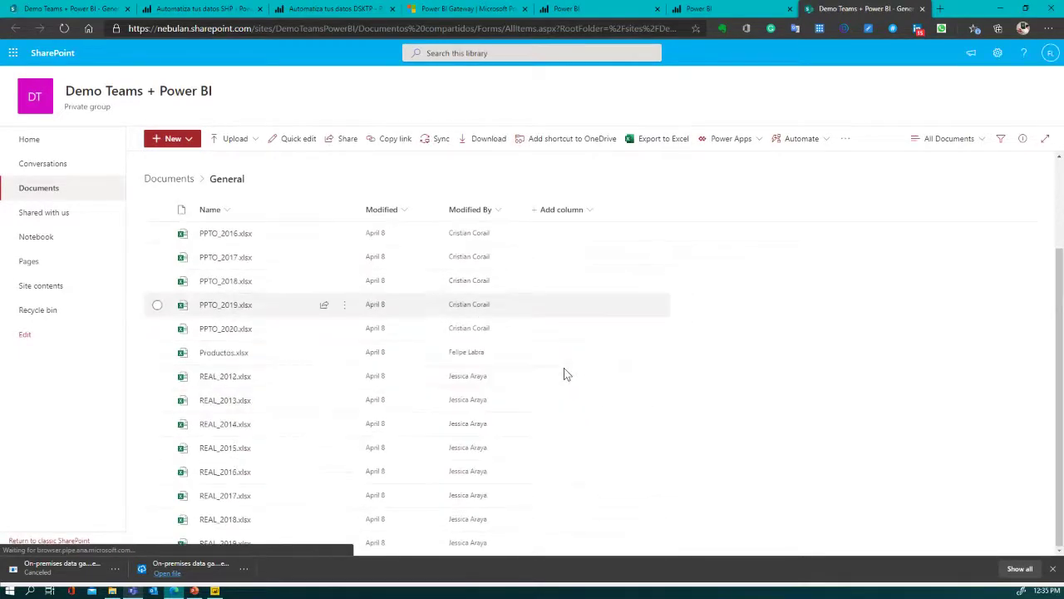
{"action": "scroll", "coordinate": [306, 405], "scroll_direction": "up", "scroll_amount": 3}
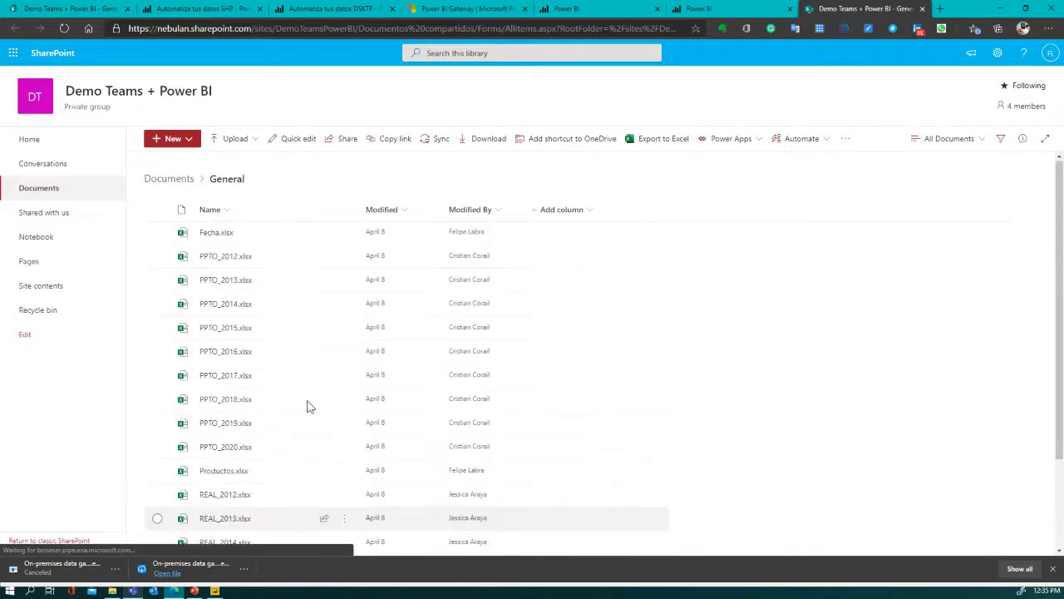
{"action": "scroll", "coordinate": [299, 341], "scroll_direction": "down", "scroll_amount": 2}
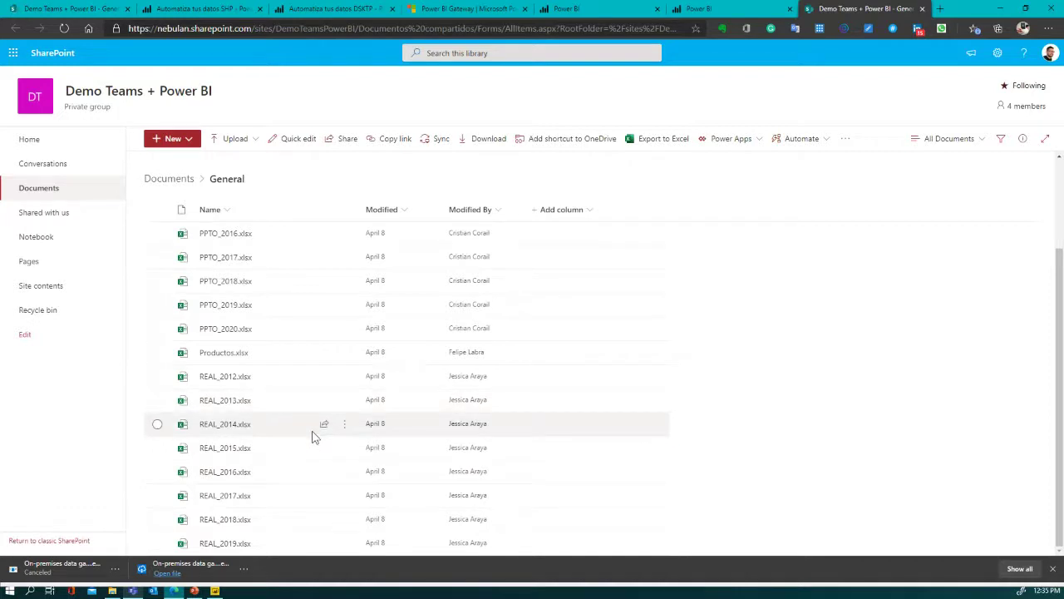
{"action": "key", "text": "alt+Tab"}
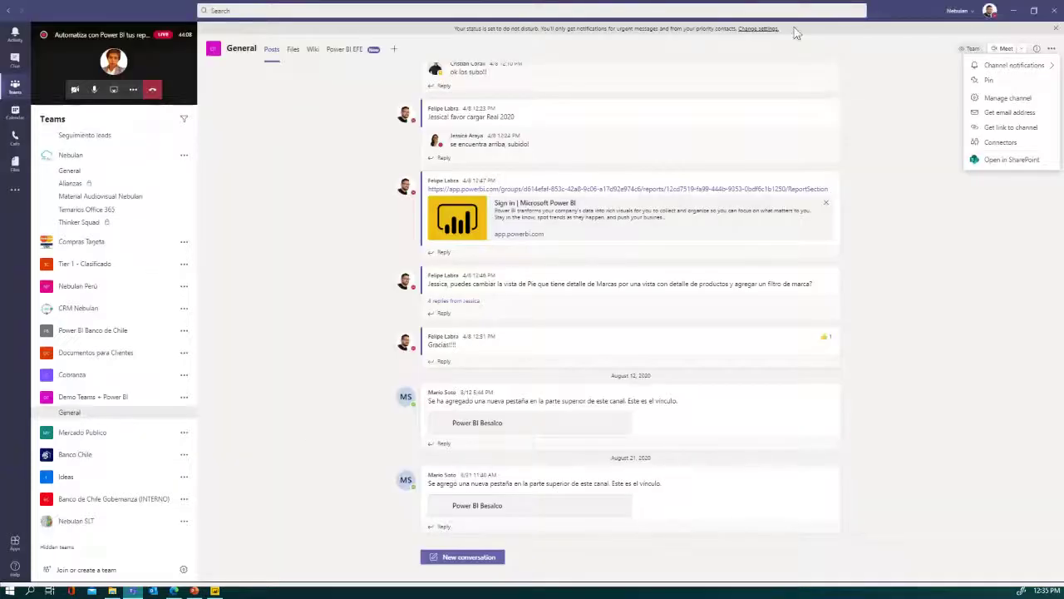
{"action": "left_click", "coordinate": [1013, 10]}
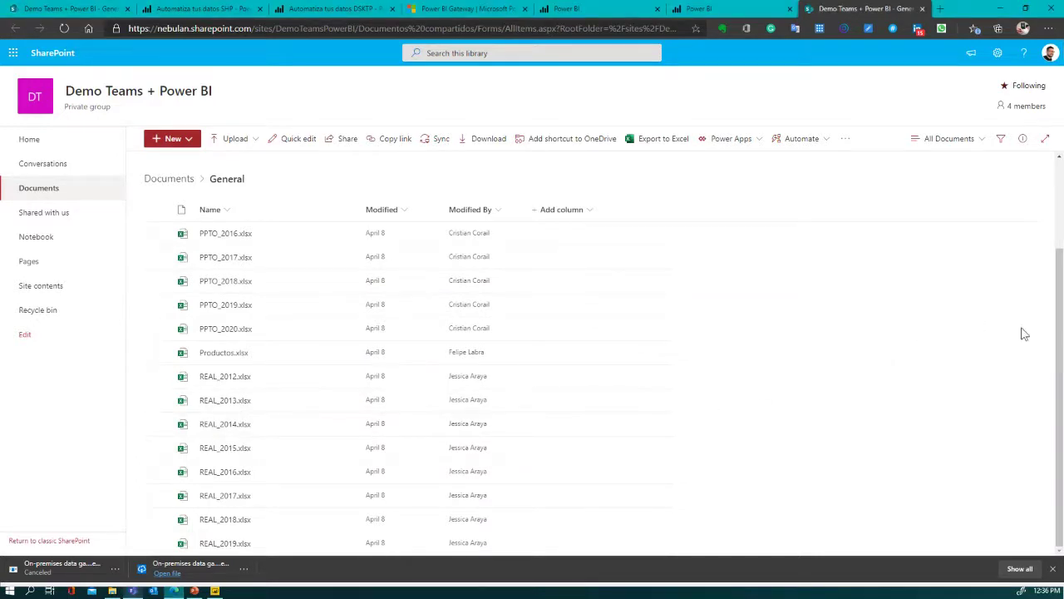
{"action": "left_click_drag", "start_coordinate": [1058, 338], "coordinate": [1031, 388]}
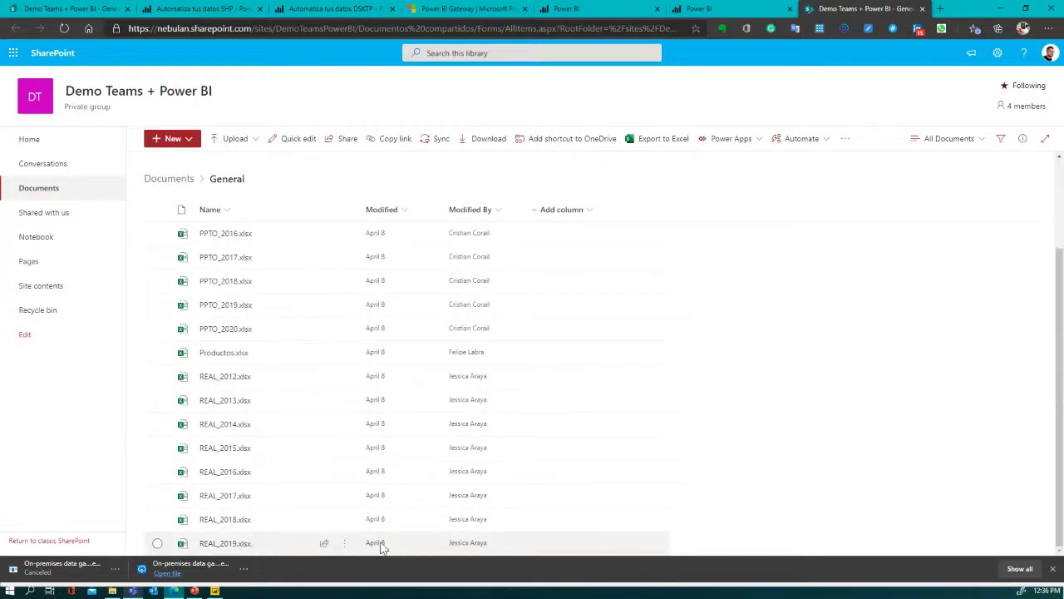
- Delete REAL_2019.xlsx from the library and return to Power BI Desktop
{"action": "left_click", "coordinate": [346, 546]}
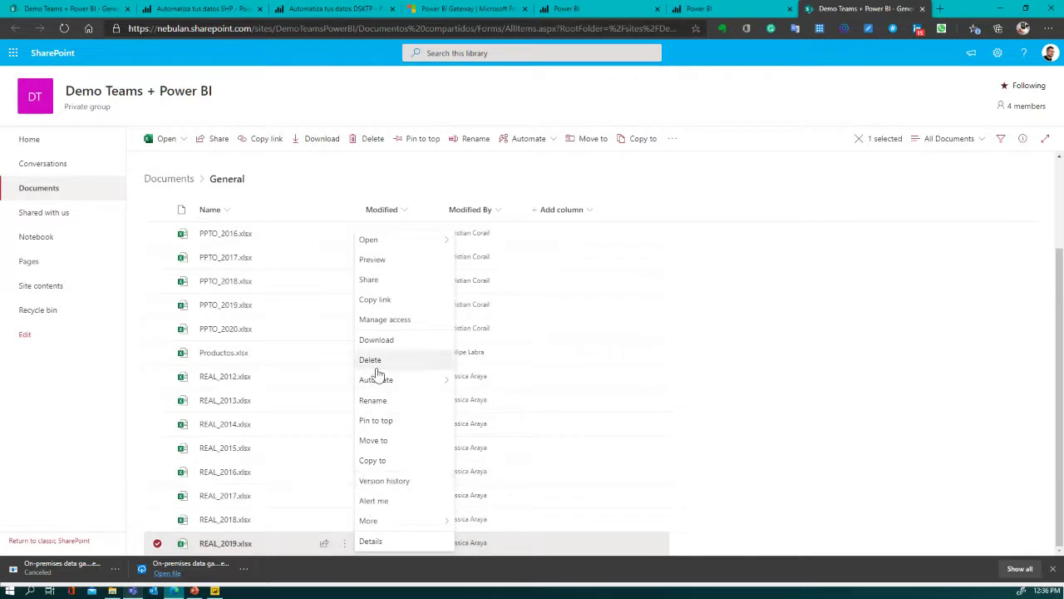
{"action": "left_click", "coordinate": [375, 367]}
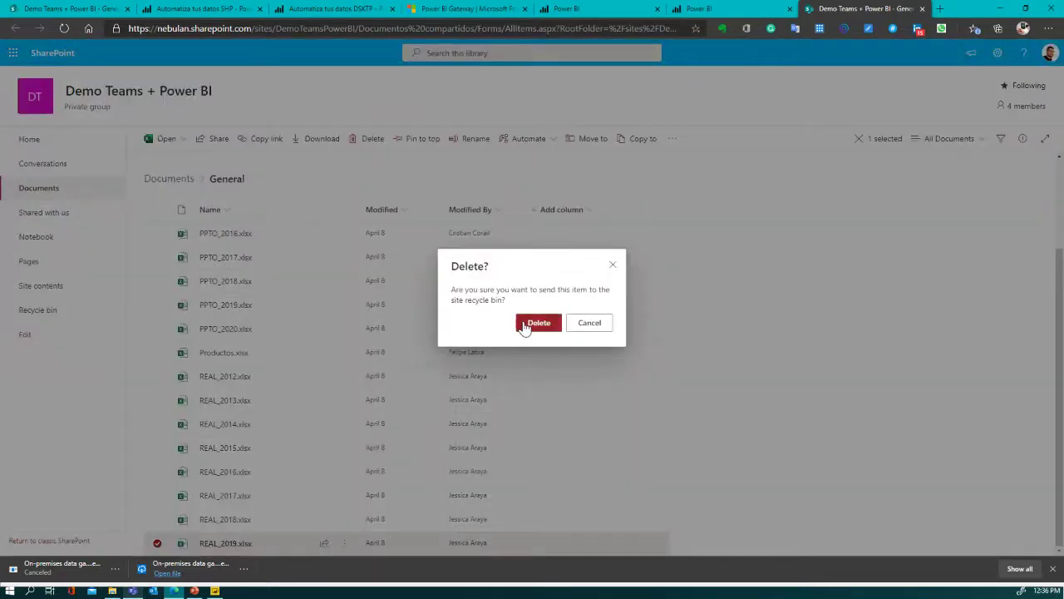
{"action": "left_click", "coordinate": [524, 323]}
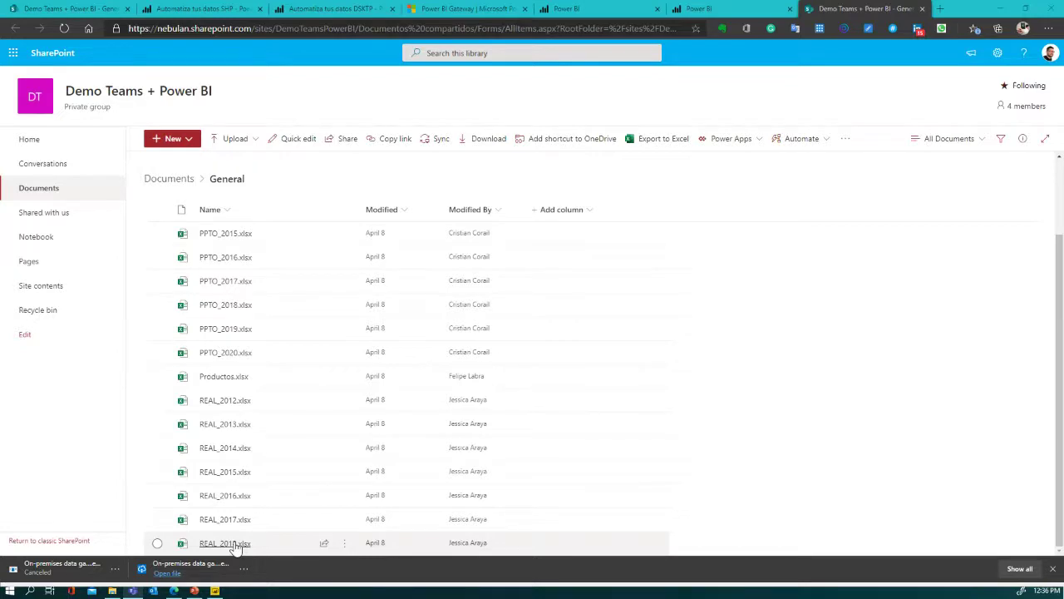
{"action": "key", "text": "alt+Tab"}
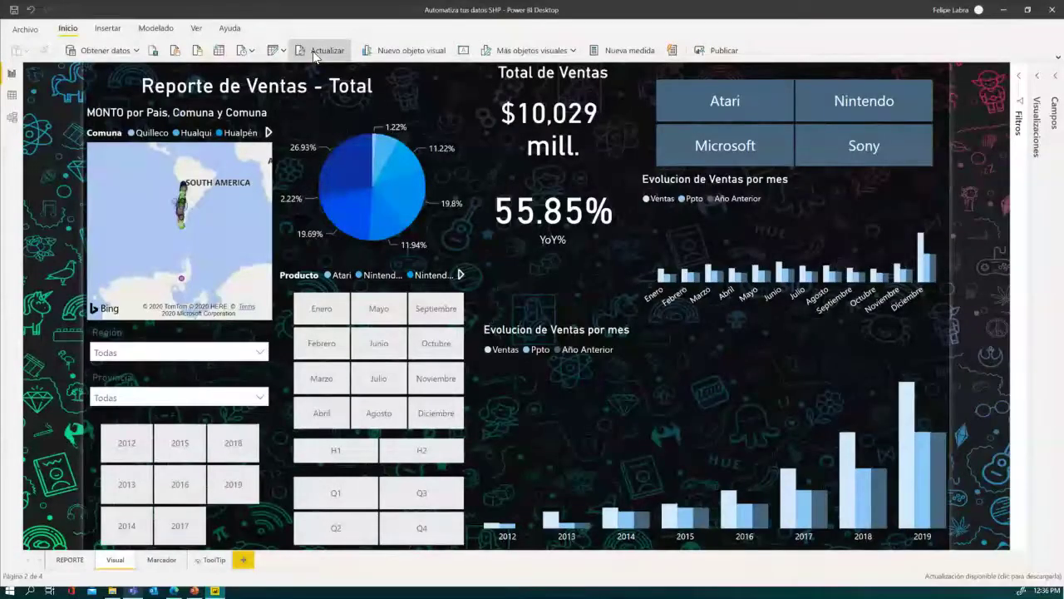
- Refresh the SHP report's data via Actualizar on the Inicio ribbon
{"action": "left_click", "coordinate": [325, 51]}
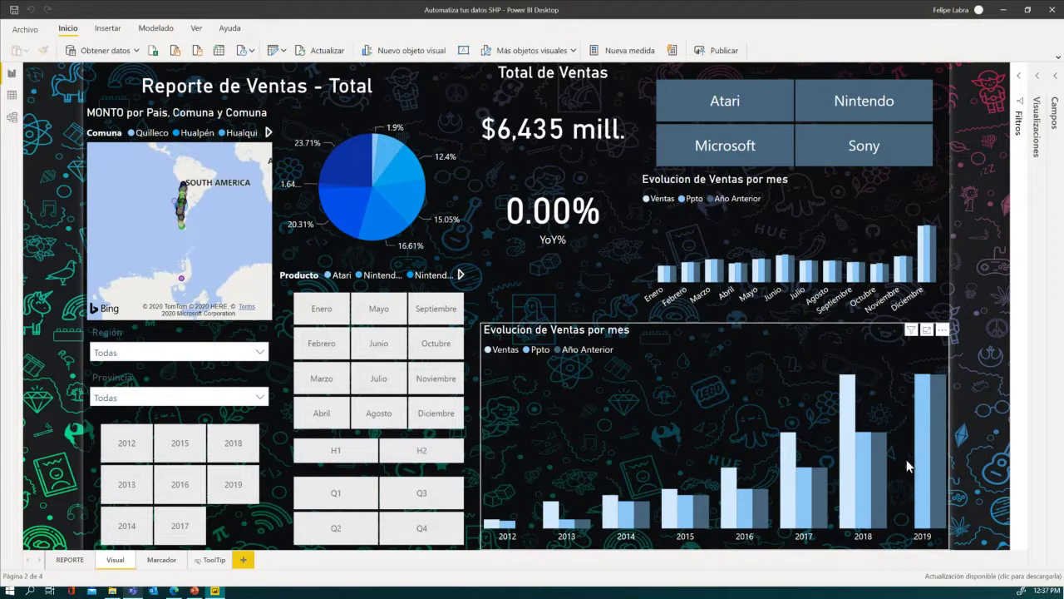
- Save and publish 'Automatiza tus datos SHP.pbix' to Mi área de trabajo, replacing the existing dataset
{"action": "left_click", "coordinate": [724, 51]}
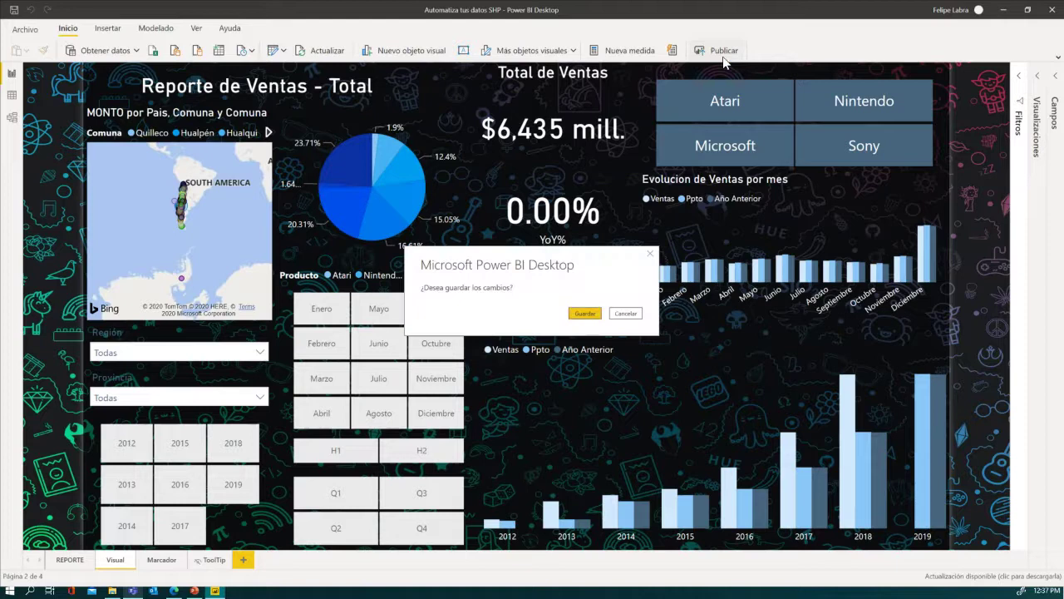
{"action": "left_click", "coordinate": [590, 315]}
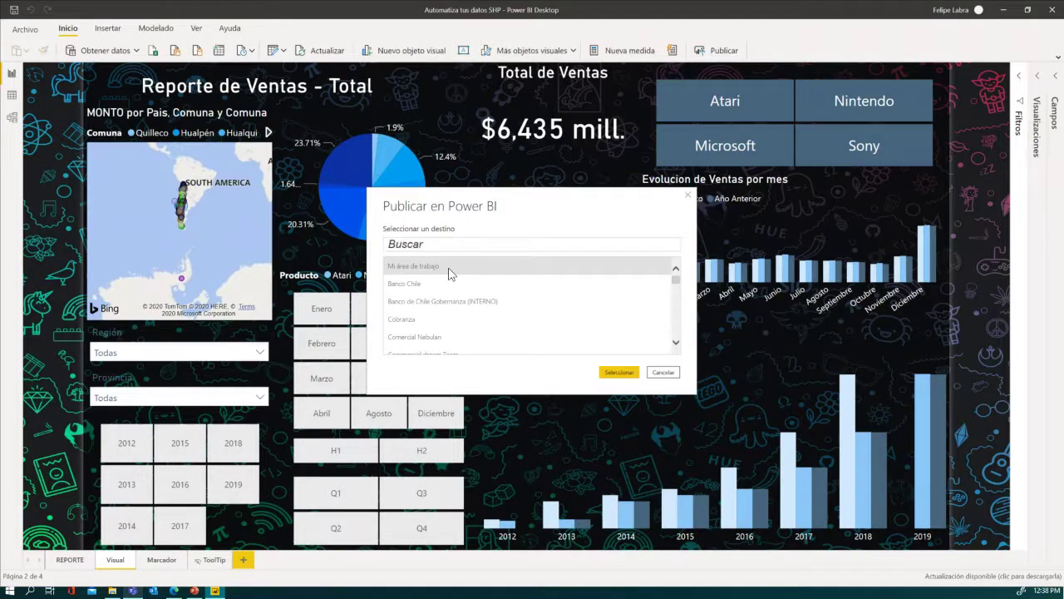
{"action": "left_click", "coordinate": [610, 373]}
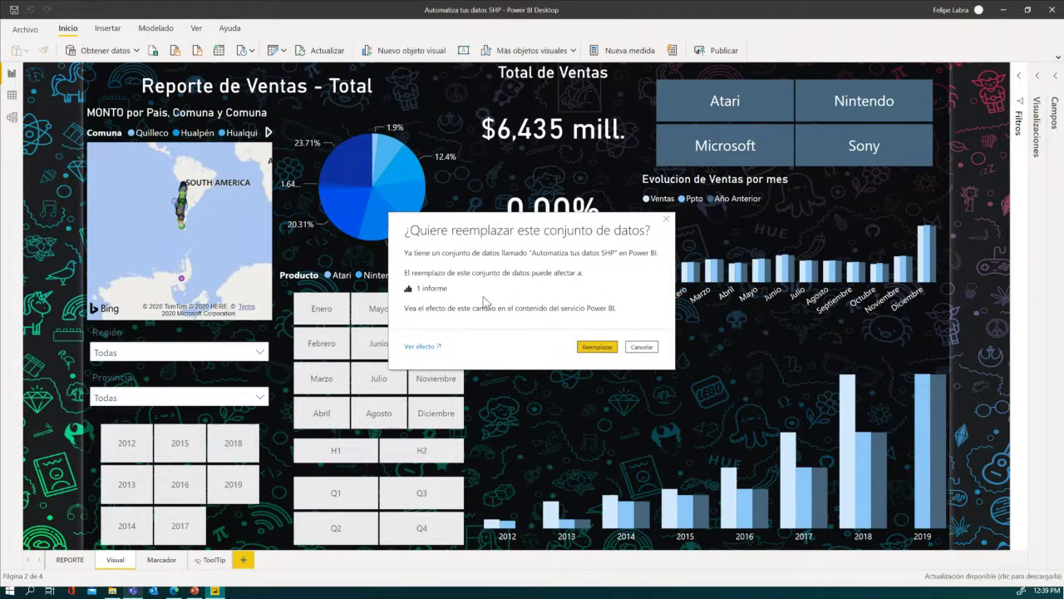
{"action": "left_click", "coordinate": [603, 347]}
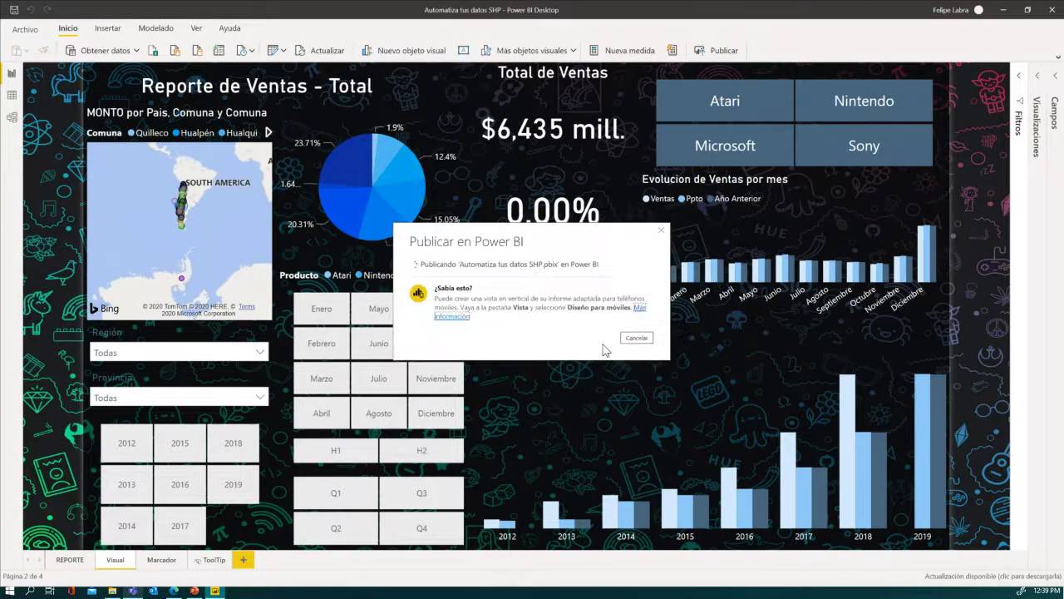
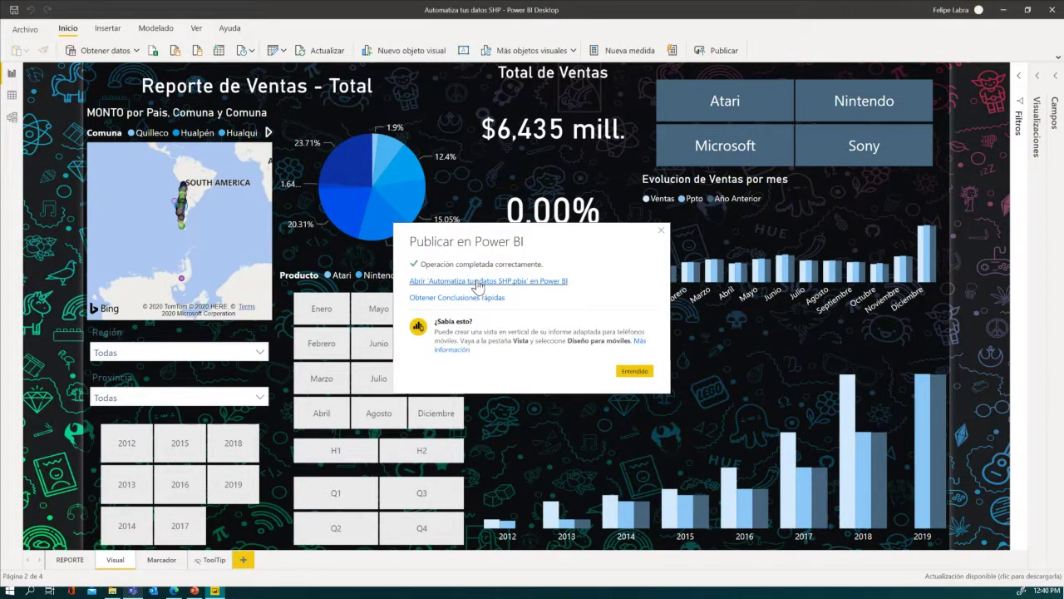
- Open the published Automatiza tus datos SHP.pbix report in Power BI Service from the publish dialog
{"action": "left_click", "coordinate": [476, 282]}
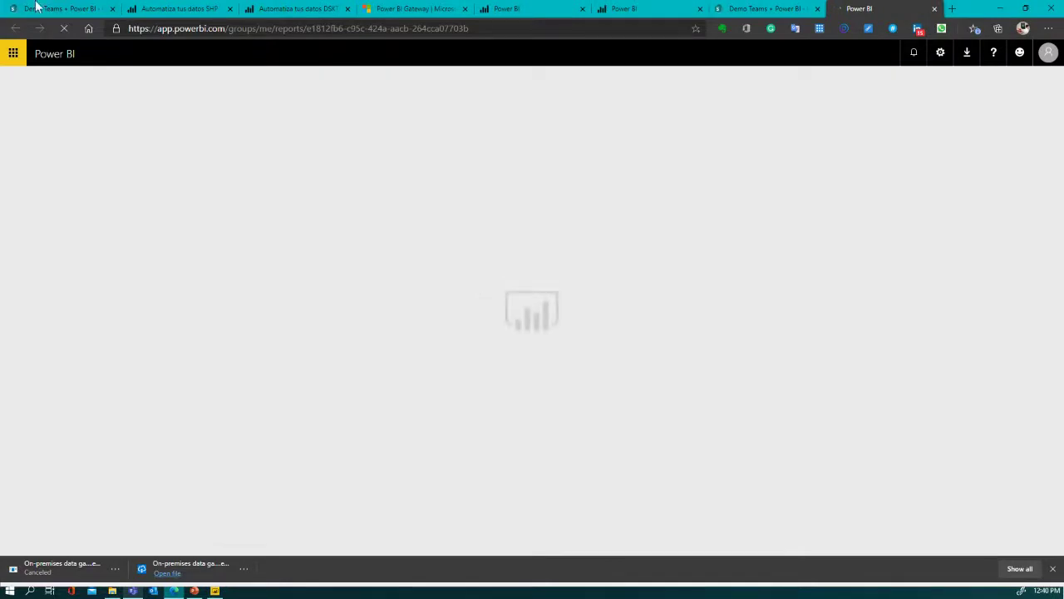
{"action": "left_click", "coordinate": [186, 17]}
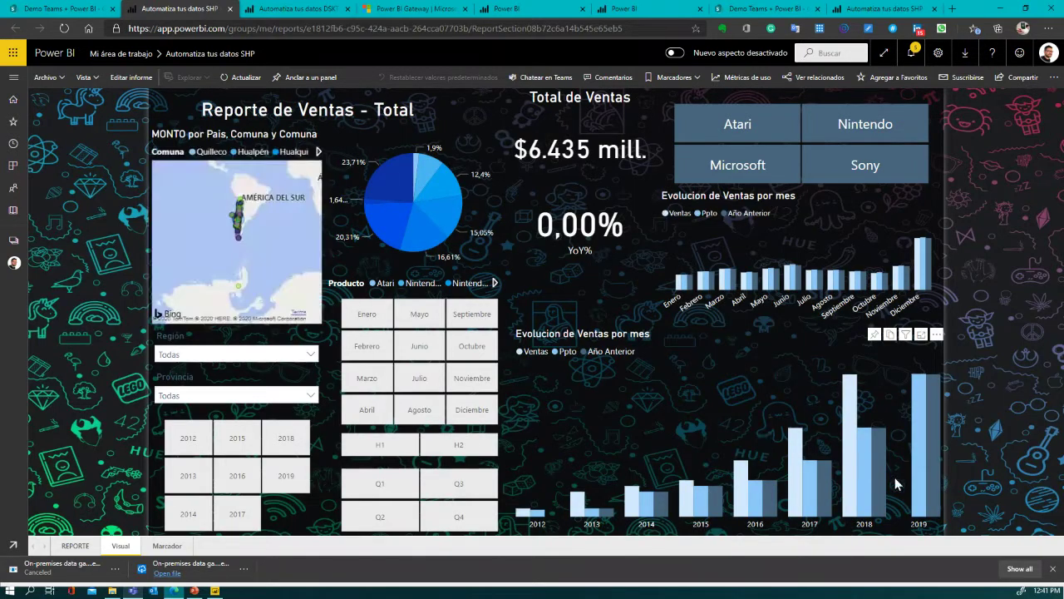
- Close the extra Power BI, gateway and Demo Teams browser tabs
{"action": "left_click", "coordinate": [348, 8]}
{"action": "left_click", "coordinate": [348, 8]}
{"action": "left_click", "coordinate": [348, 9]}
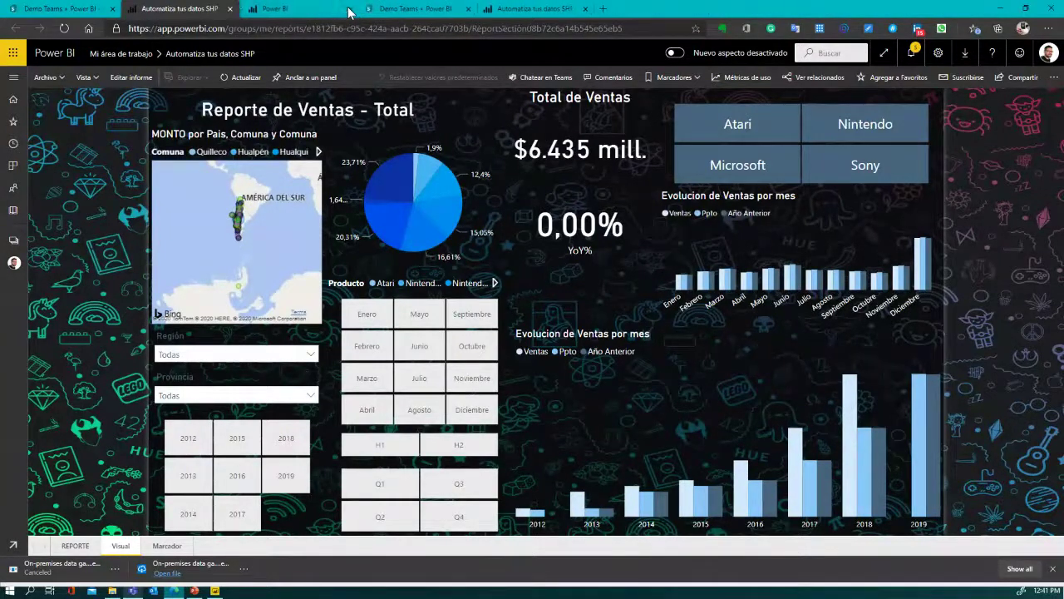
{"action": "left_click", "coordinate": [348, 9]}
{"action": "left_click", "coordinate": [349, 8]}
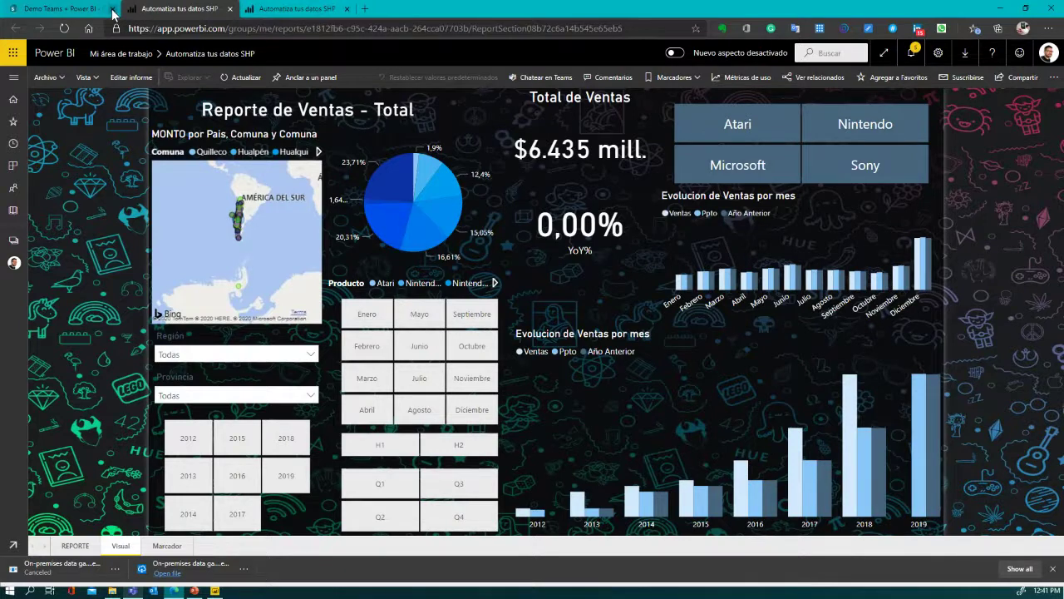
- Open Configuración for the Automatiza tus datos SHP dataset from My workspace's Conjuntos de datos list
{"action": "left_click", "coordinate": [308, 10]}
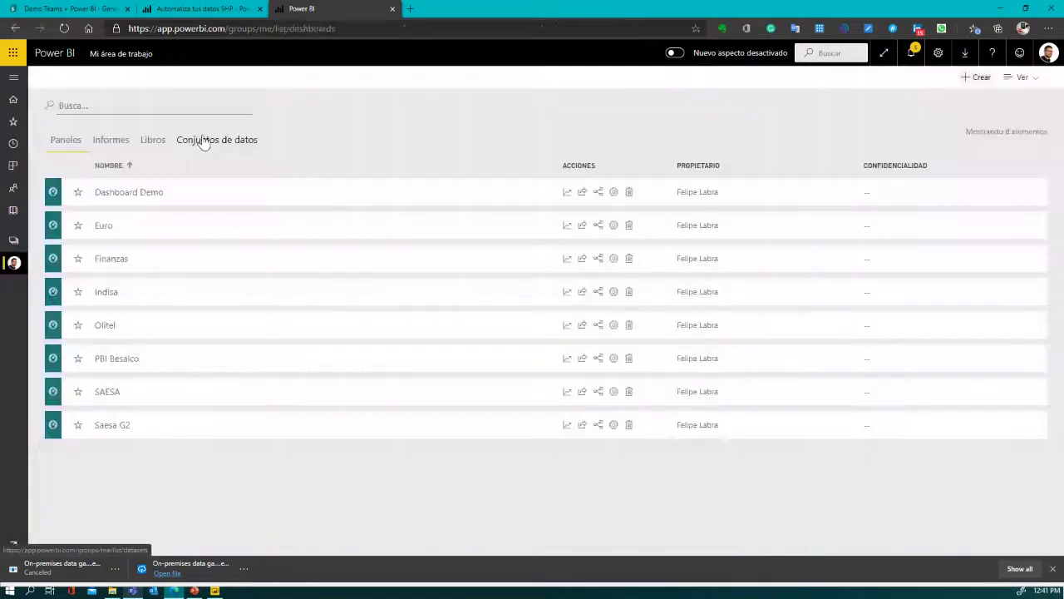
{"action": "left_click", "coordinate": [202, 139]}
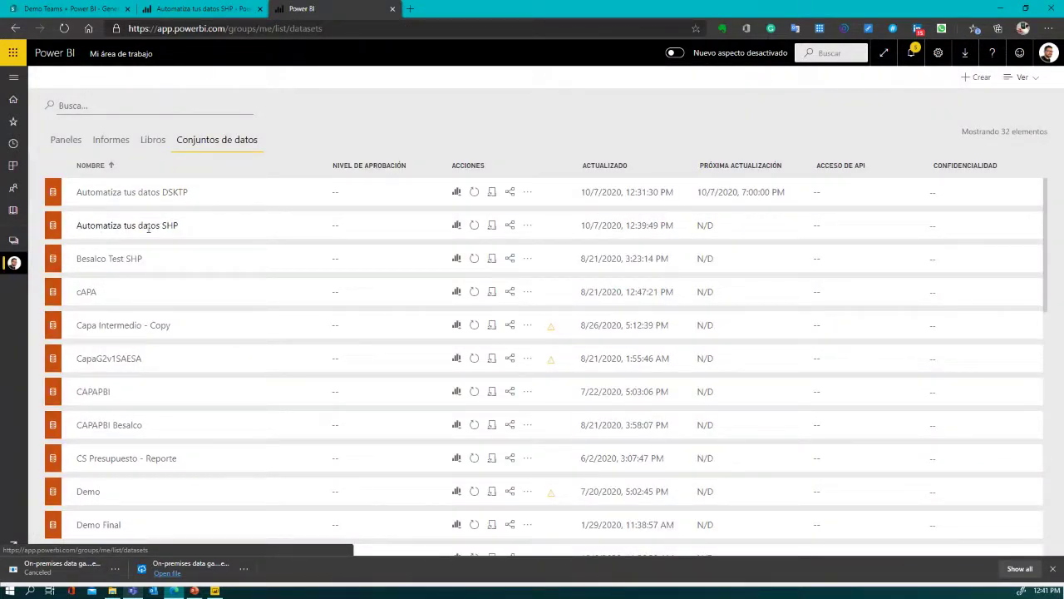
{"action": "left_click", "coordinate": [528, 225]}
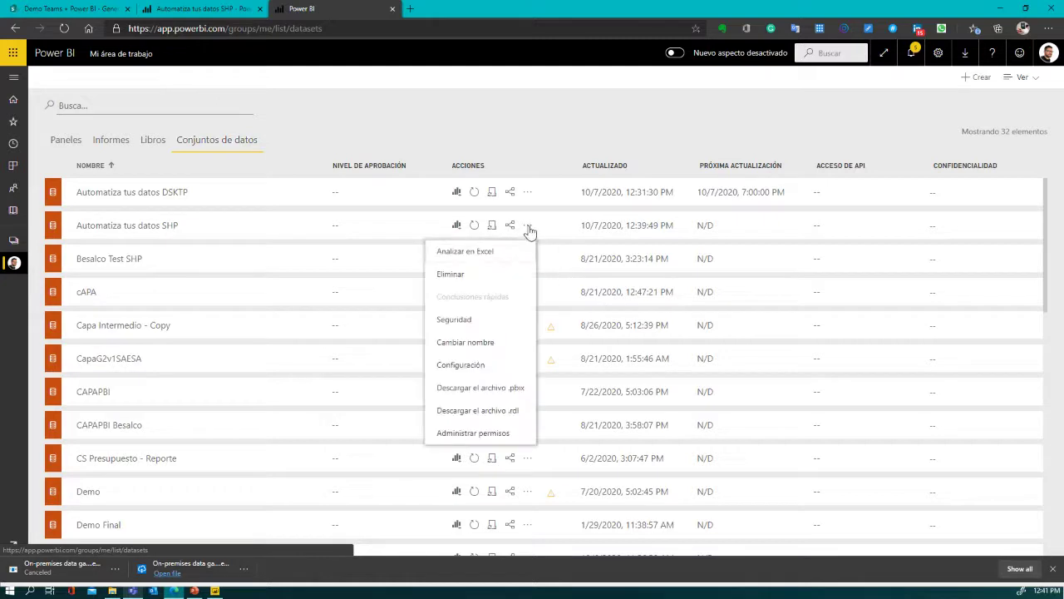
{"action": "left_click", "coordinate": [488, 367]}
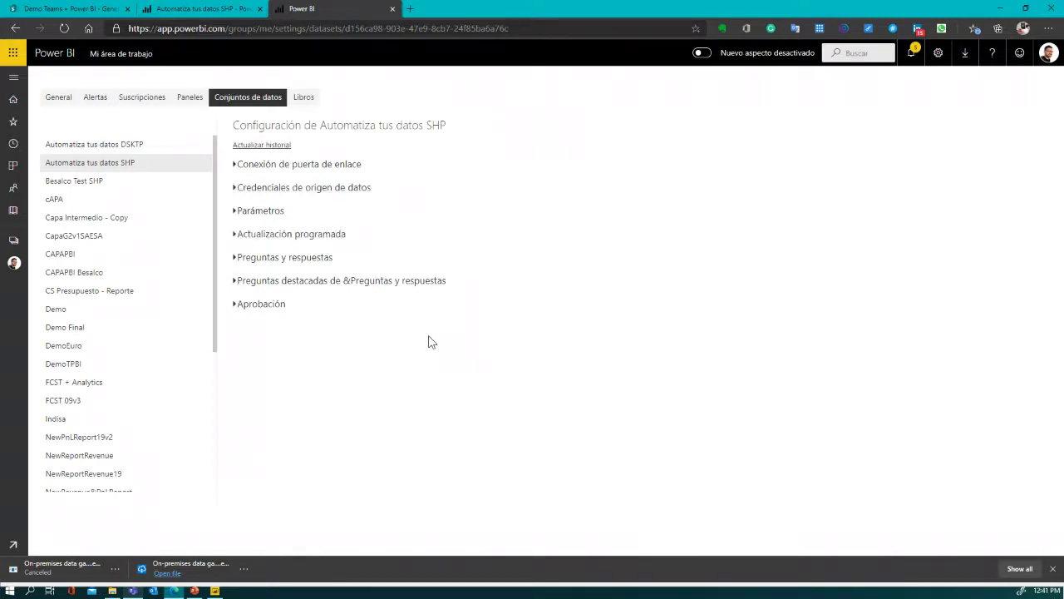
- Apply the personal gateway connection to the dataset and expand Credenciales de origen de datos
{"action": "left_click", "coordinate": [235, 165]}
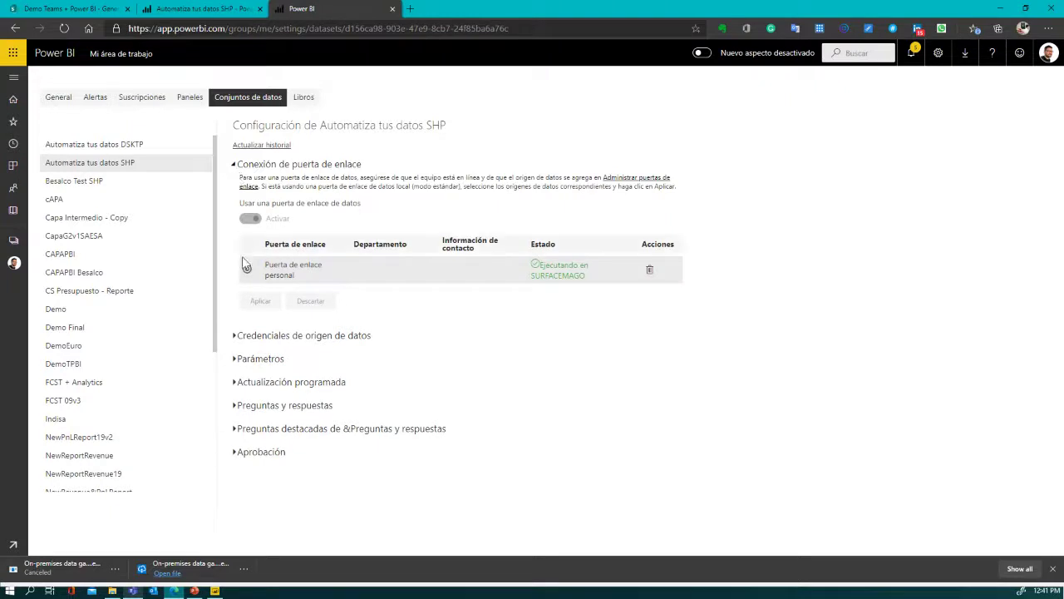
{"action": "left_click", "coordinate": [247, 270]}
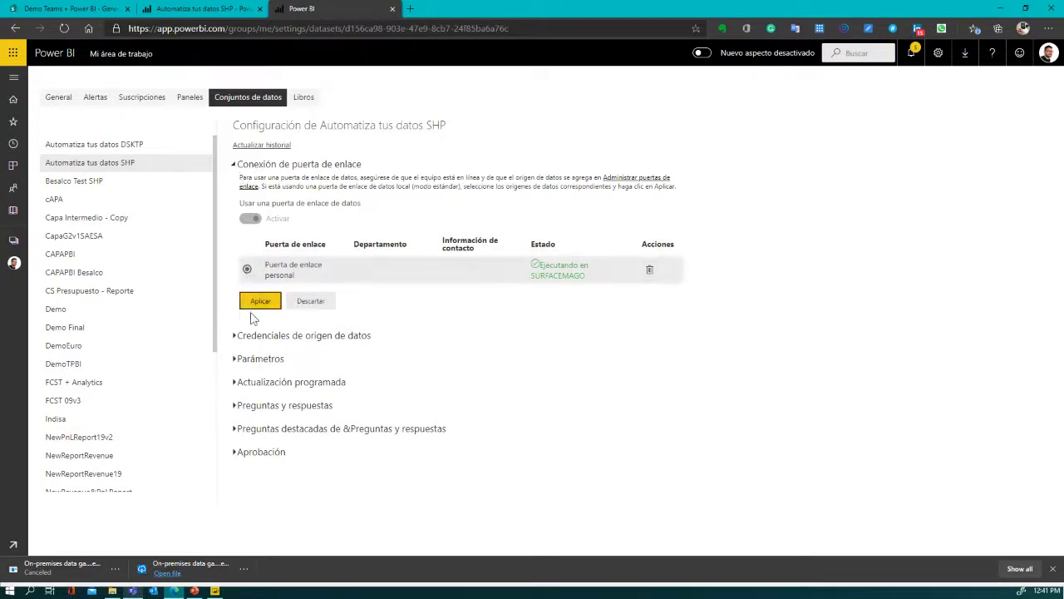
{"action": "left_click", "coordinate": [261, 304]}
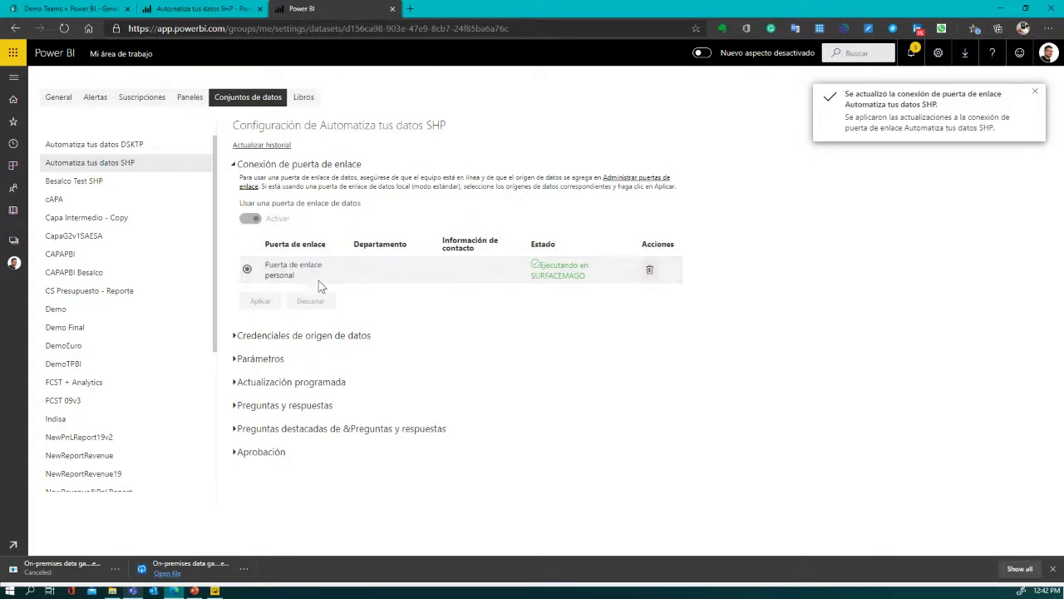
{"action": "left_click", "coordinate": [250, 338]}
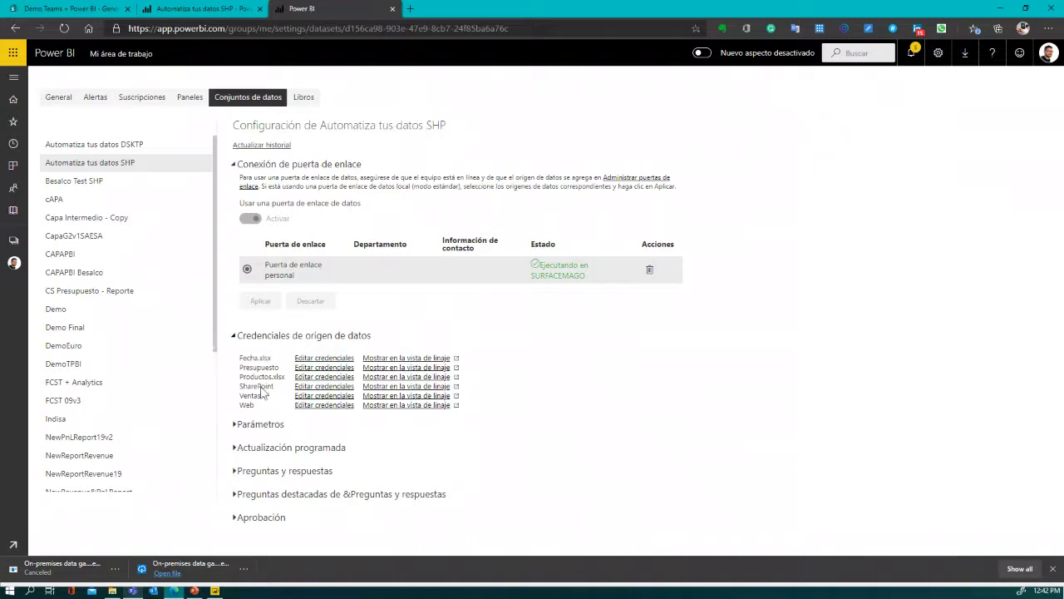
- Sign in Fecha.xlsx, Presupuesto and Ventas using WindowsWithoutImpersonation and Organizational privacy
{"action": "left_click", "coordinate": [316, 359]}
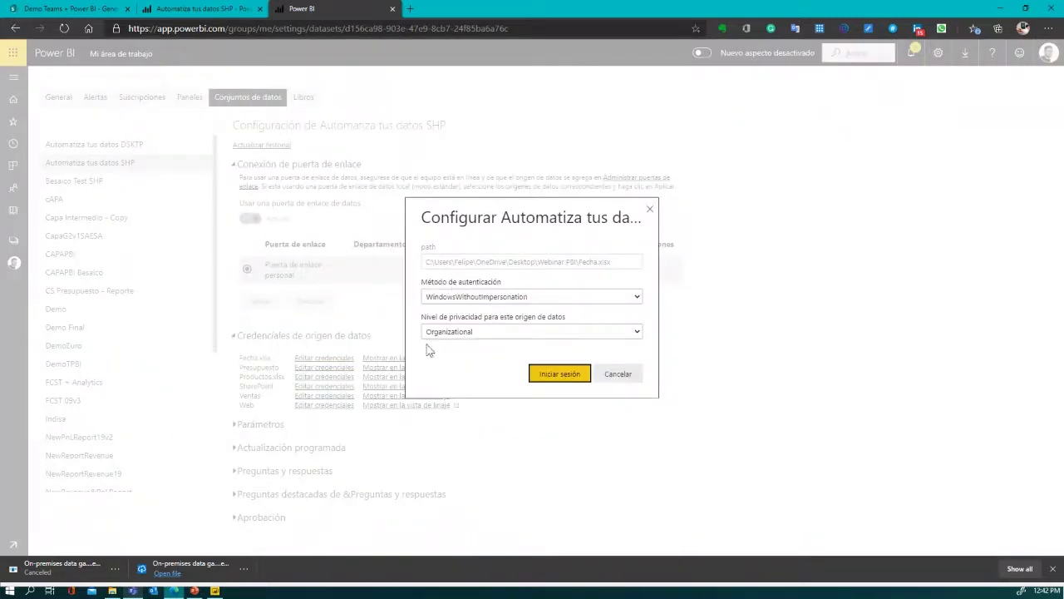
{"action": "left_click", "coordinate": [551, 375]}
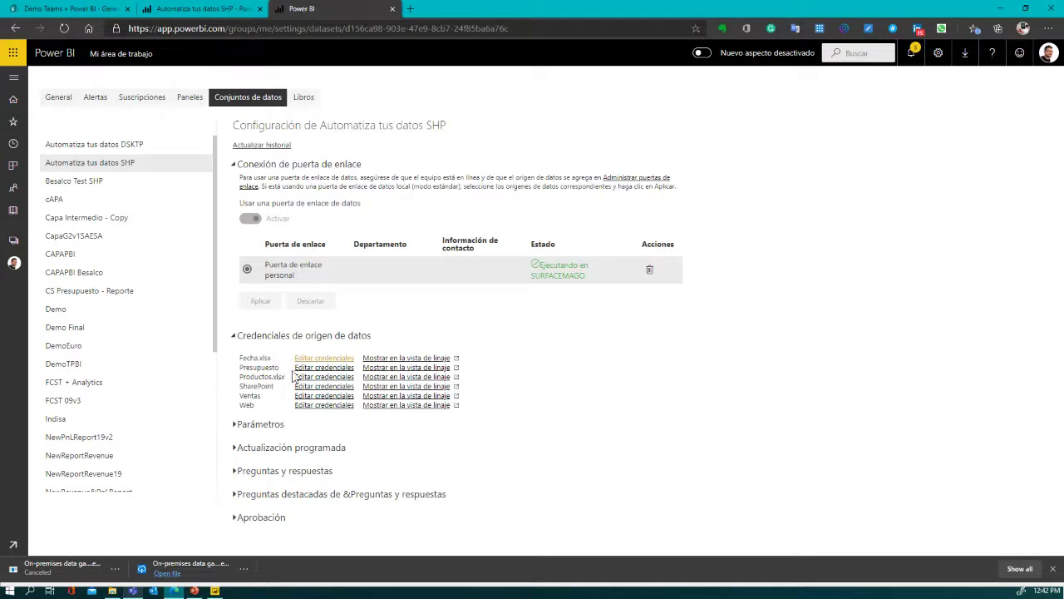
{"action": "left_click", "coordinate": [310, 368]}
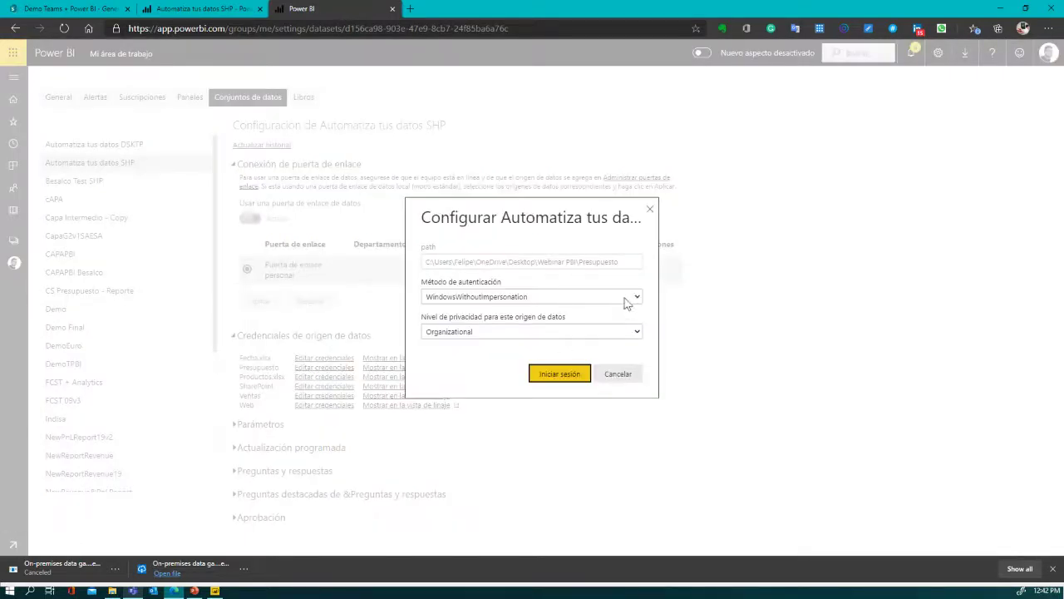
{"action": "left_click", "coordinate": [533, 375]}
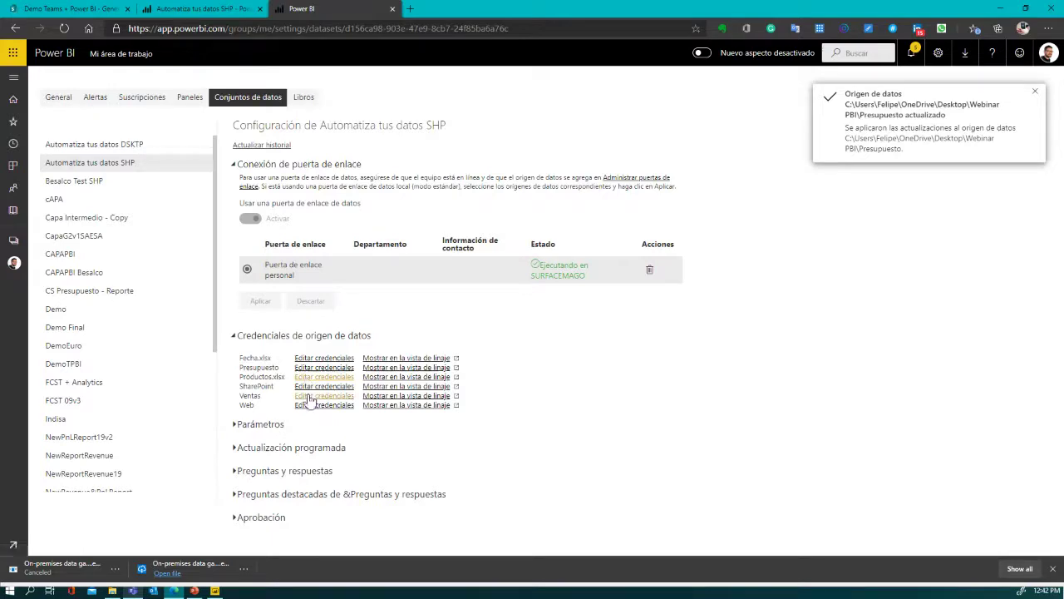
{"action": "left_click", "coordinate": [309, 396]}
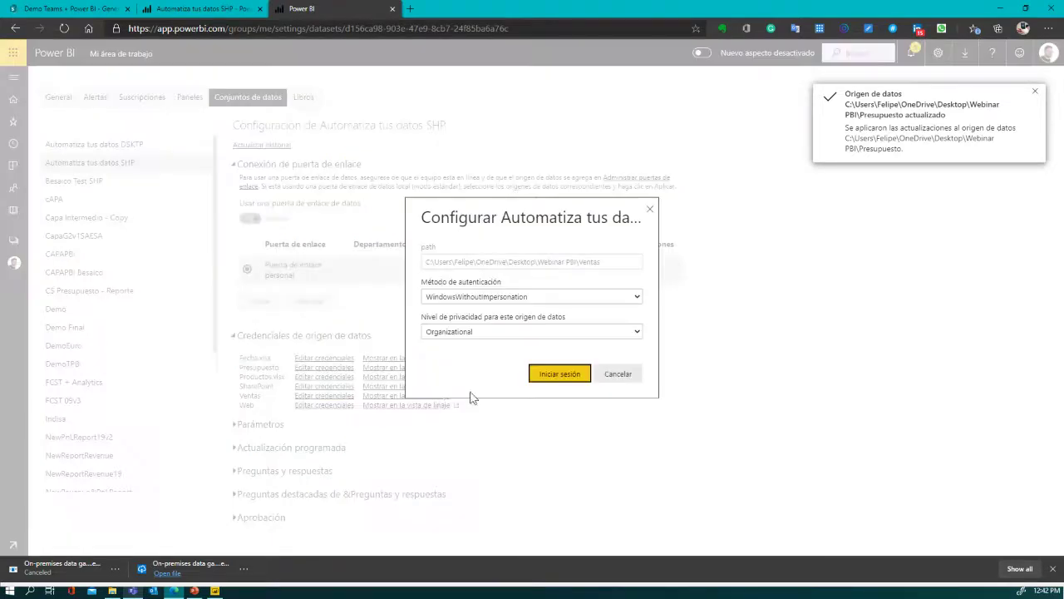
{"action": "left_click", "coordinate": [534, 382]}
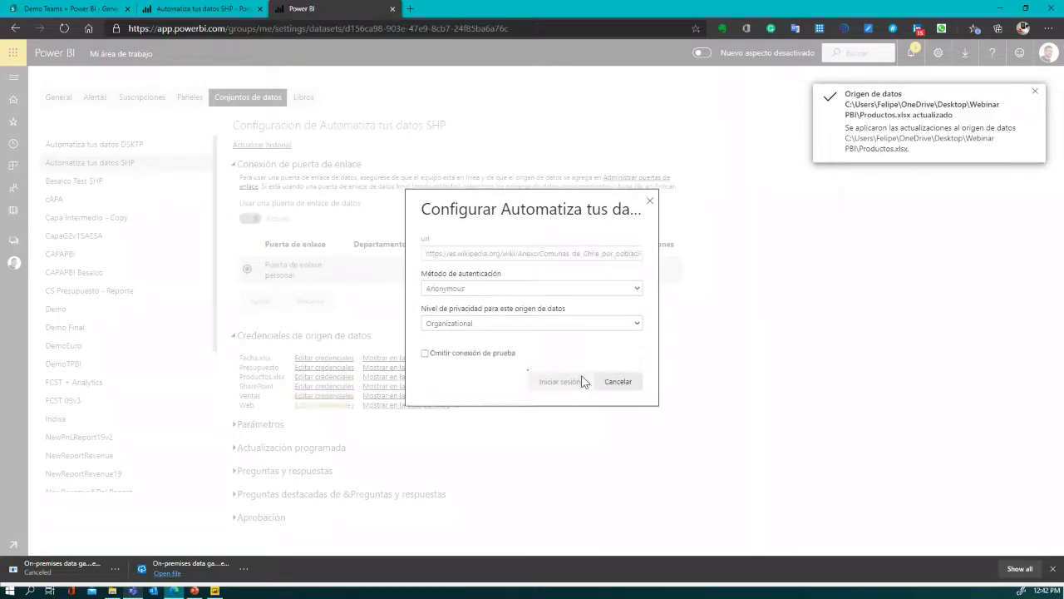
- Switch the SharePoint source's authentication to OAuth2 and sign in with the organizational account
{"action": "left_click", "coordinate": [312, 387]}
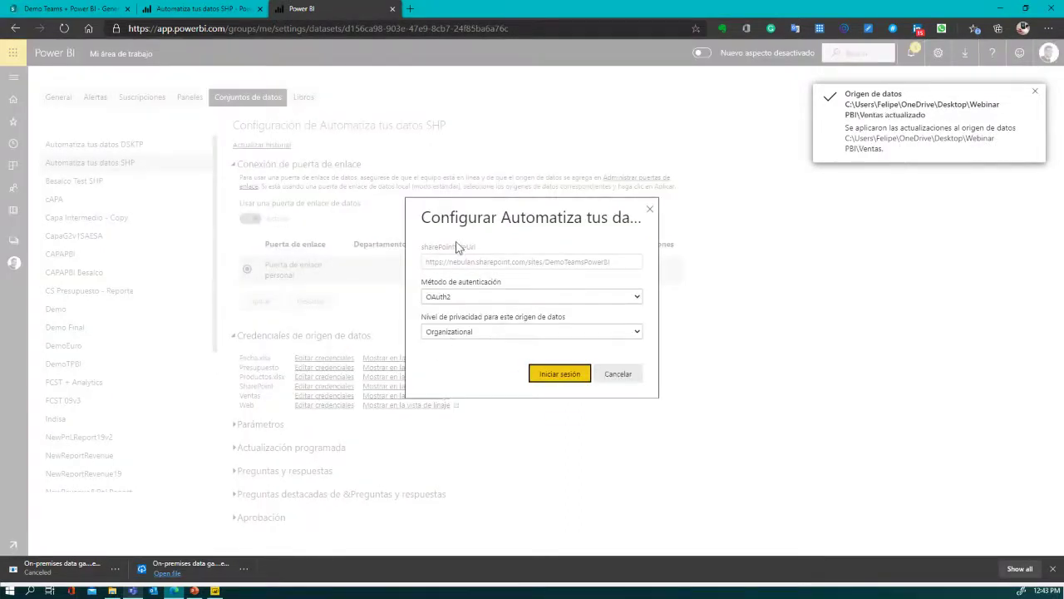
{"action": "left_click", "coordinate": [637, 297]}
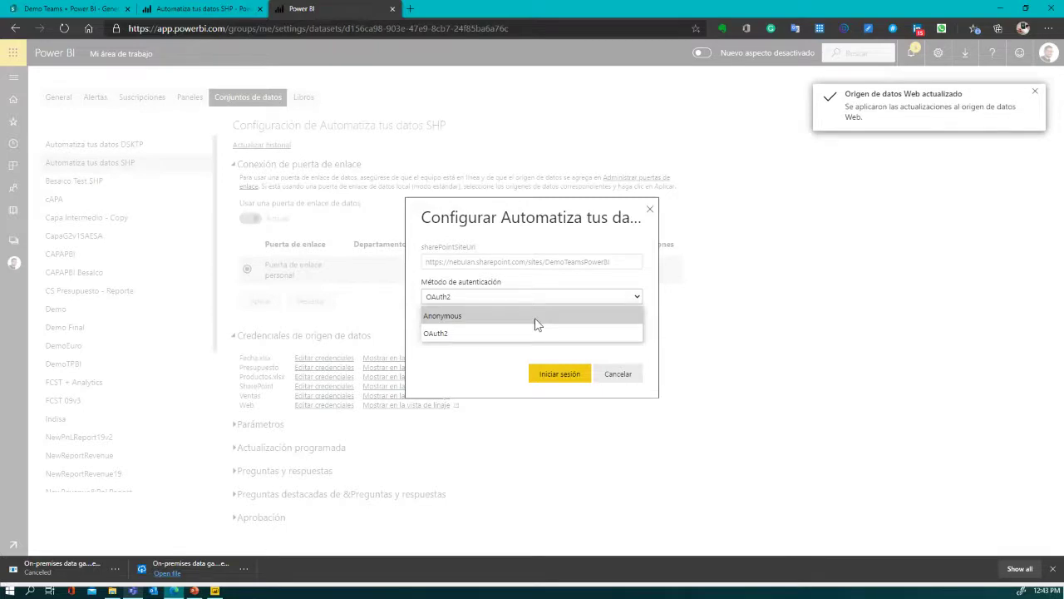
{"action": "left_click", "coordinate": [494, 335]}
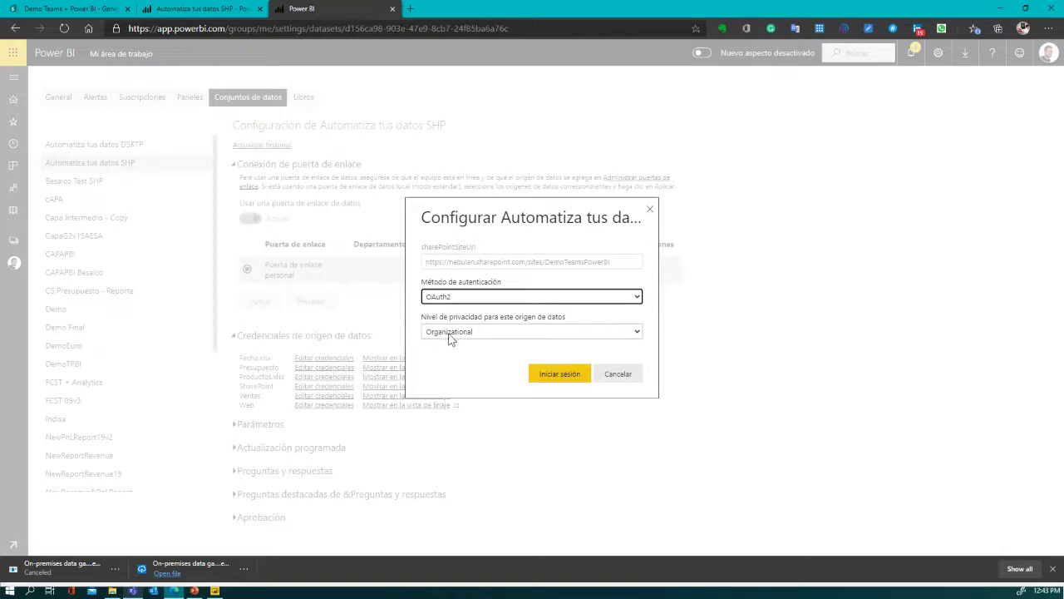
{"action": "left_click", "coordinate": [560, 373]}
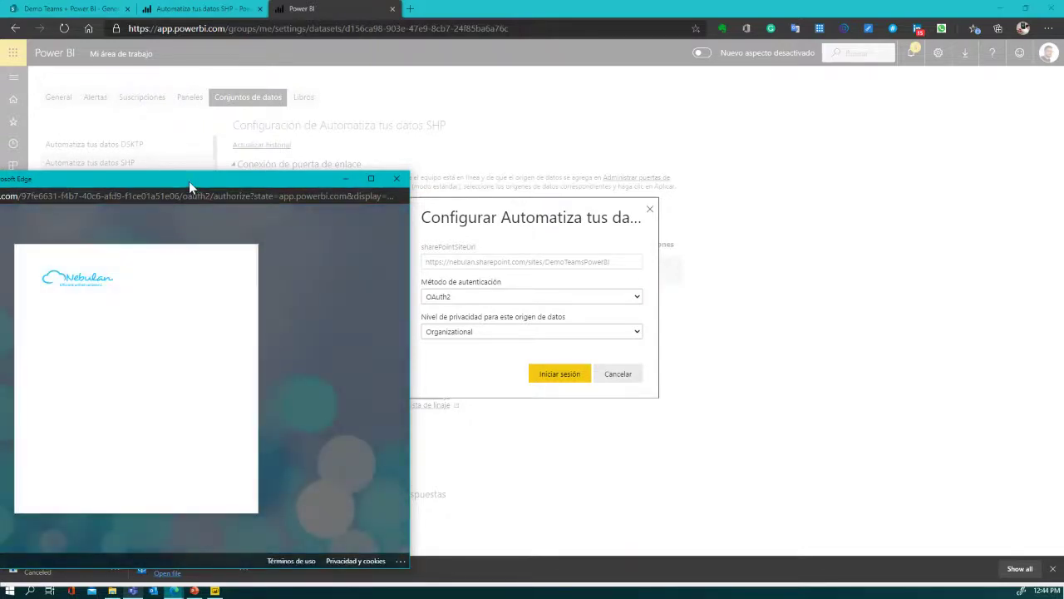
{"action": "left_click", "coordinate": [109, 348]}
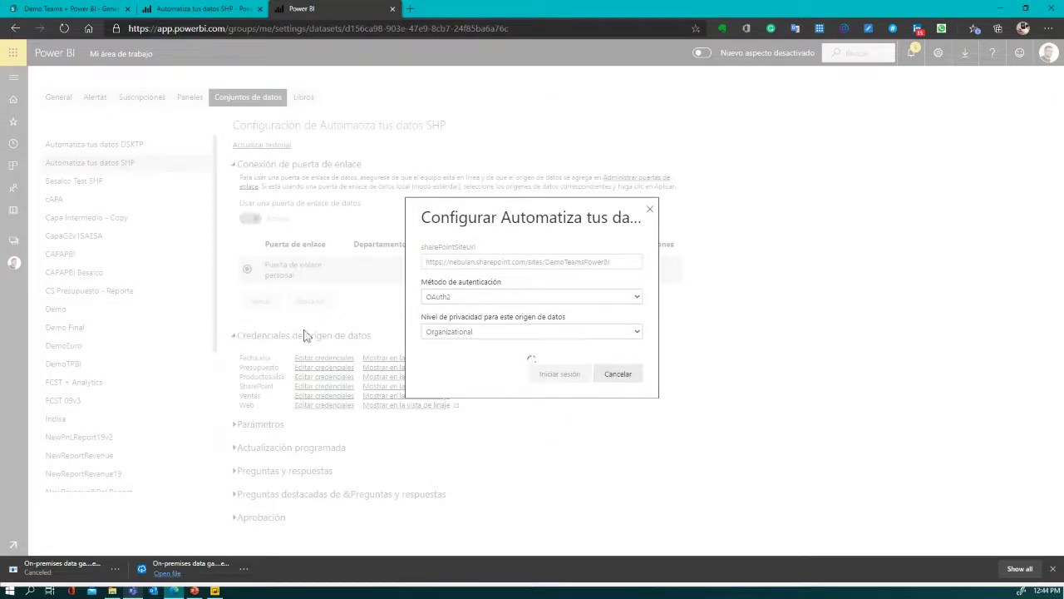
{"action": "left_click", "coordinate": [551, 377]}
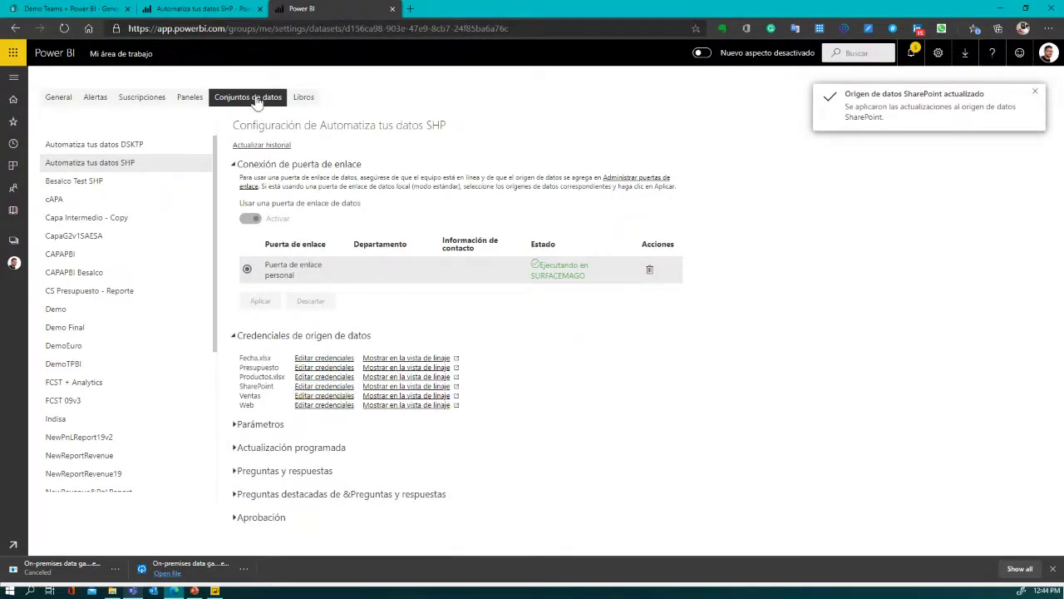
- Go to the SharePoint Documents > General library and bring up its upload options
{"action": "left_click", "coordinate": [202, 10]}
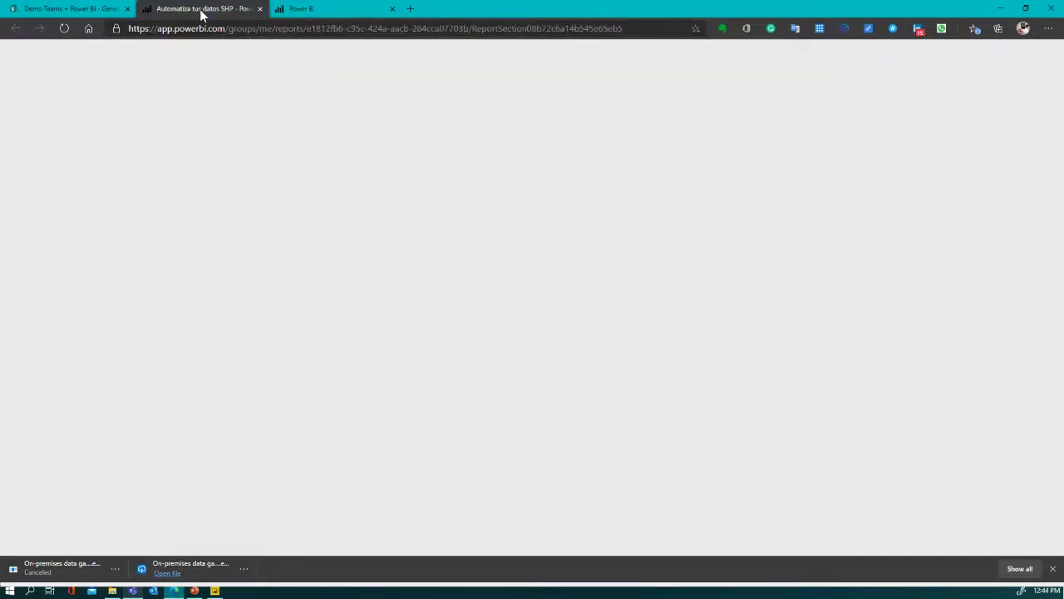
{"action": "key", "text": "ctrl+shift+Tab"}
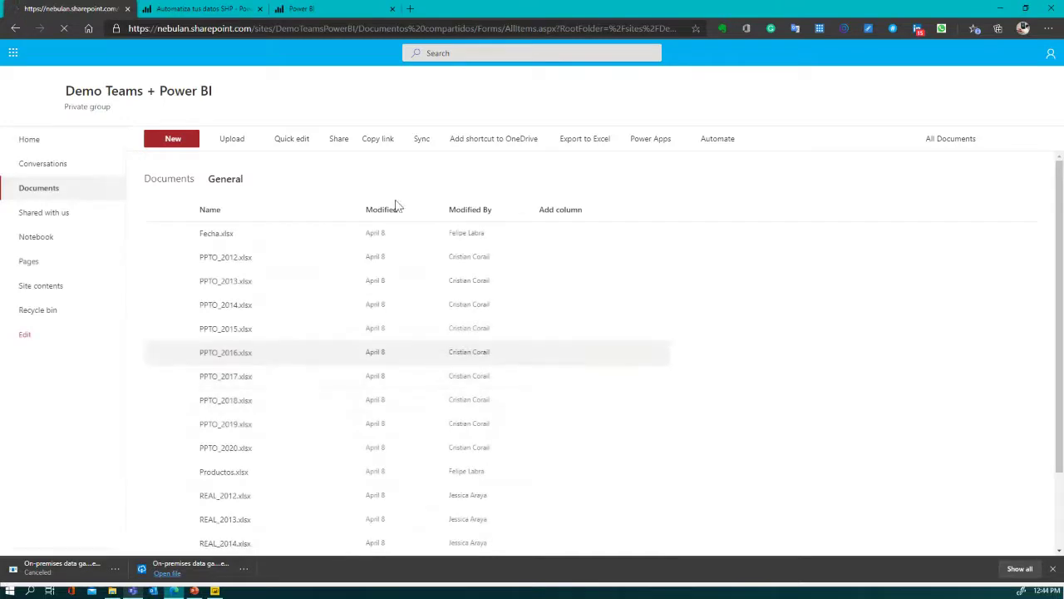
{"action": "left_click", "coordinate": [245, 148]}
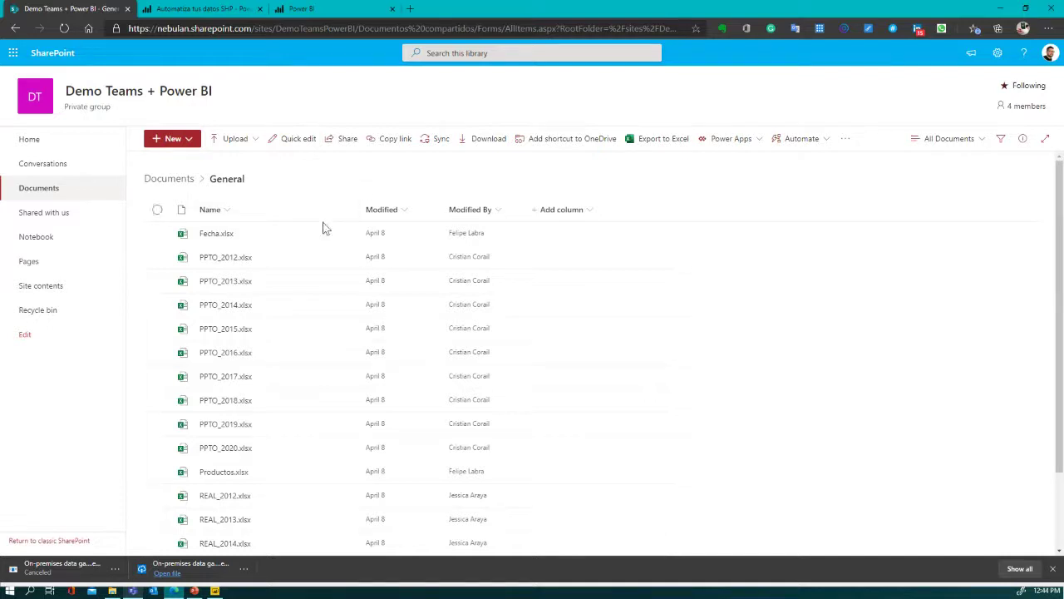
{"action": "left_click", "coordinate": [258, 148]}
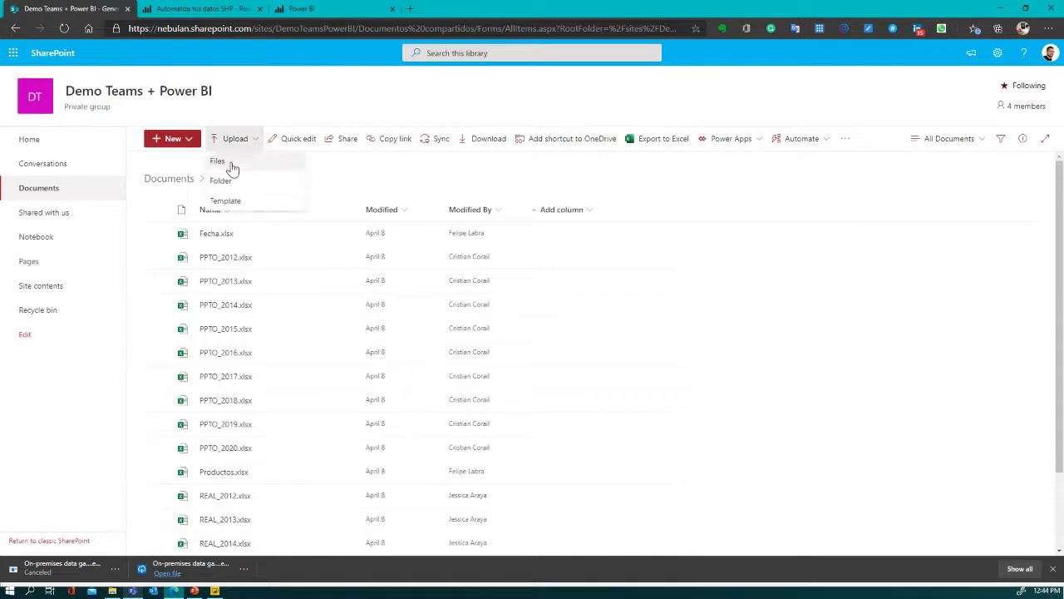
- Upload REAL_2019.xlsx from Desktop > Webinar PBI into the General library
{"action": "left_click", "coordinate": [226, 163]}
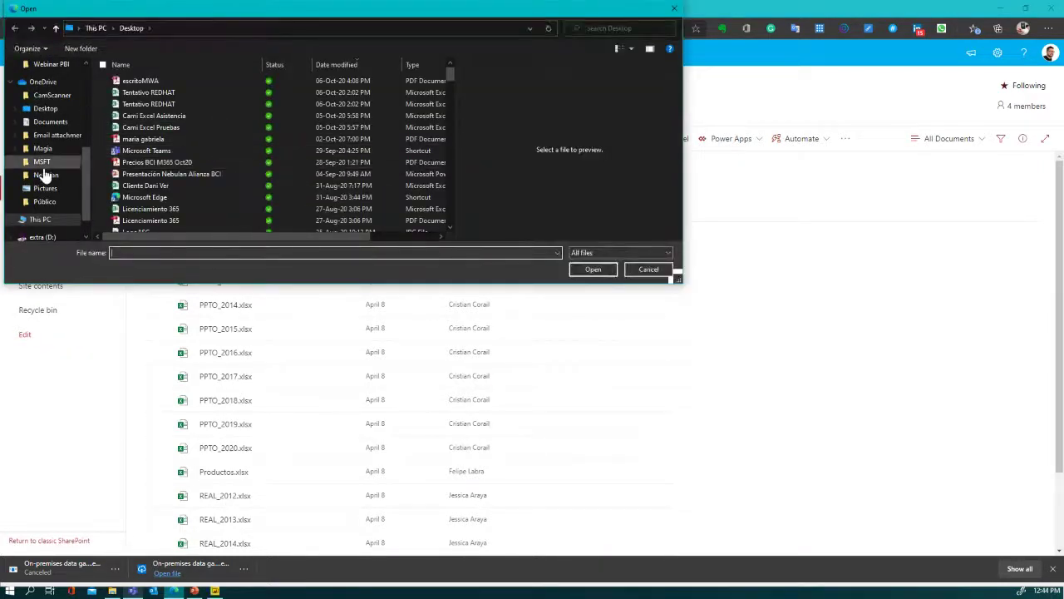
{"action": "left_click", "coordinate": [52, 66]}
{"action": "left_click", "coordinate": [137, 163]}
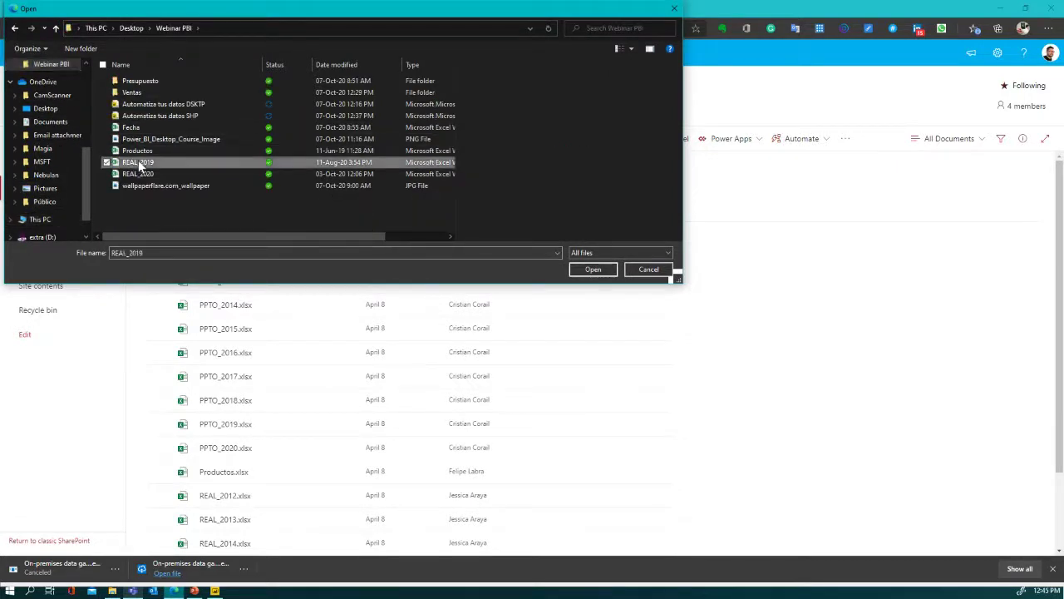
{"action": "left_click", "coordinate": [593, 271]}
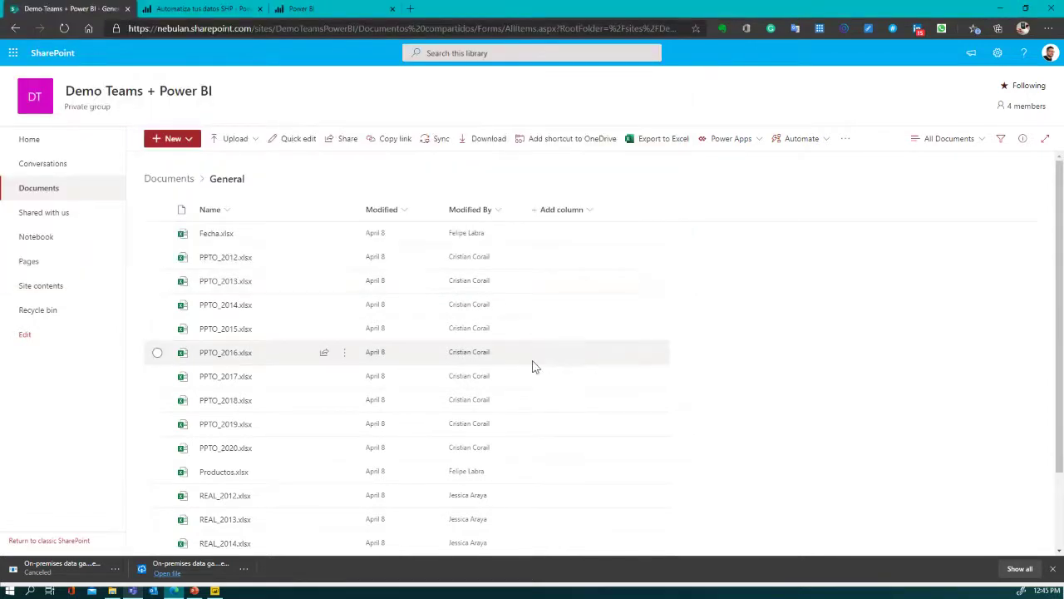
{"action": "scroll", "coordinate": [301, 389], "scroll_direction": "down", "scroll_amount": 2}
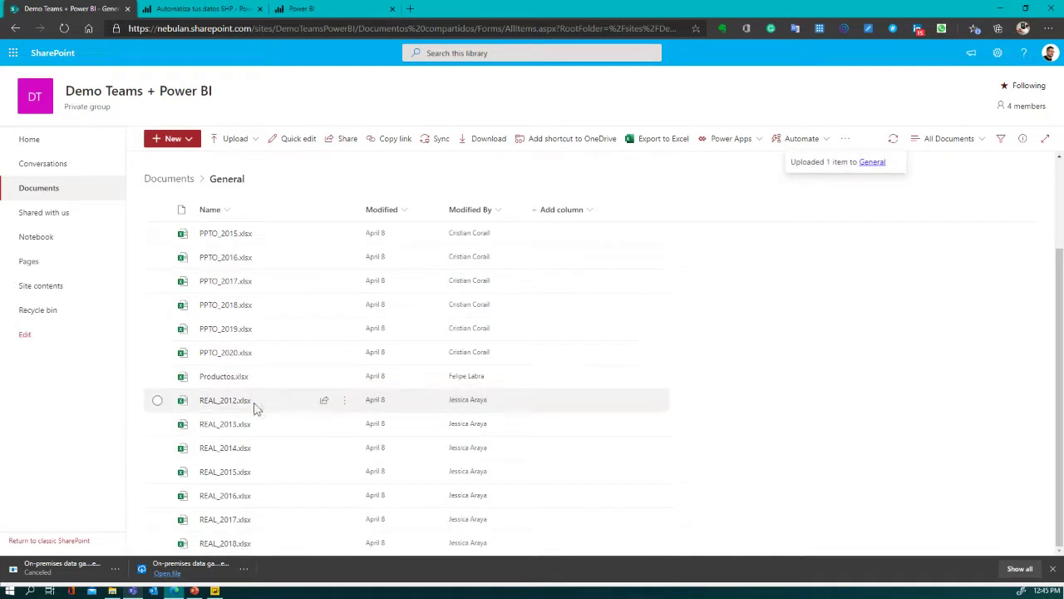
{"action": "scroll", "coordinate": [255, 379], "scroll_direction": "up", "scroll_amount": 1}
{"action": "scroll", "coordinate": [256, 380], "scroll_direction": "up", "scroll_amount": 1}
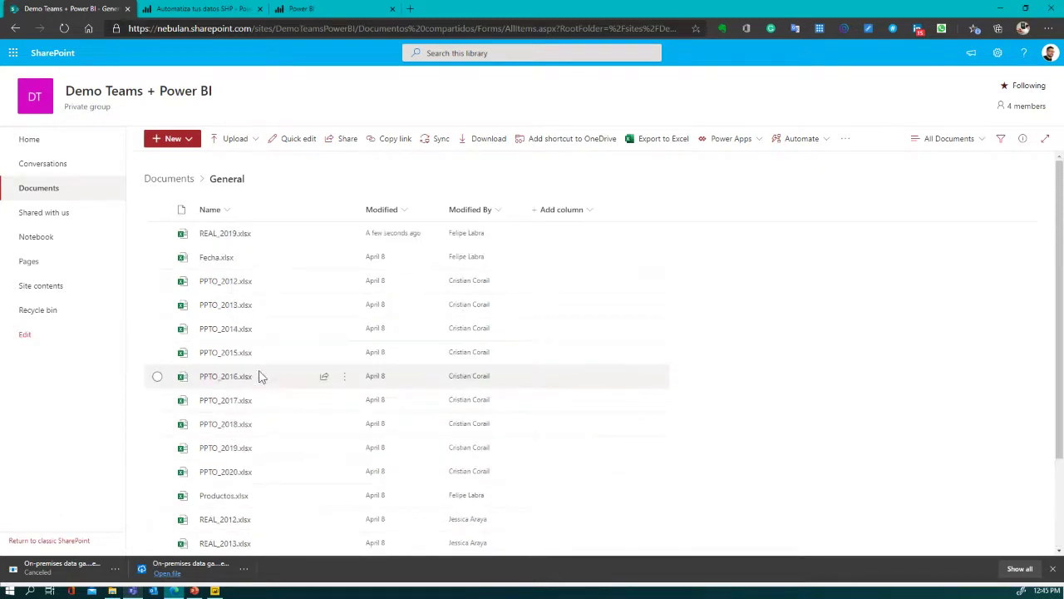
{"action": "left_click_drag", "start_coordinate": [247, 235], "coordinate": [243, 239]}
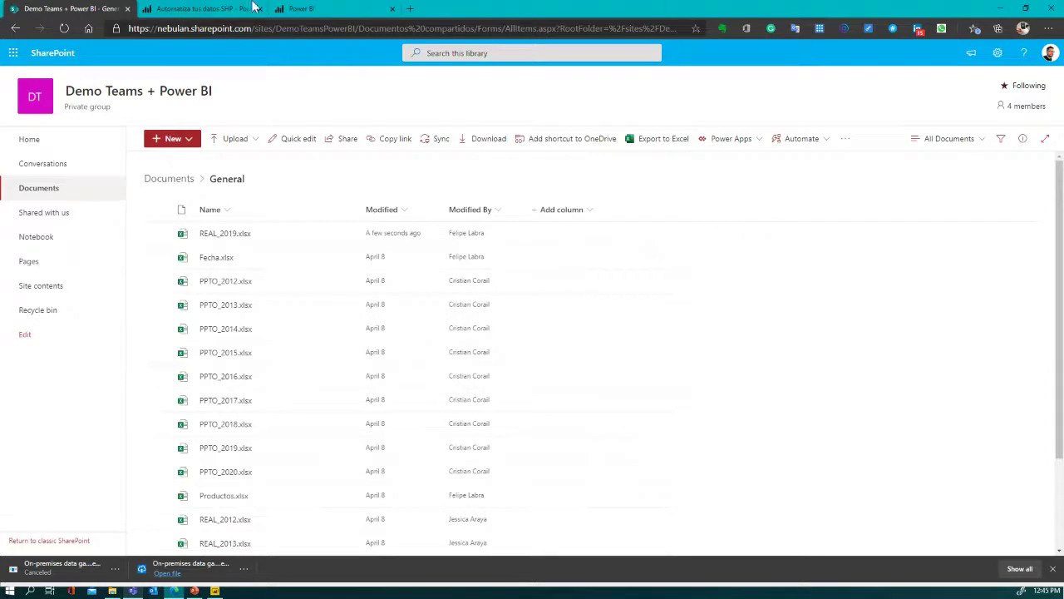
- Run Refresh now on the Automatiza tus datos SHP dataset from My workspace's Datasets list
{"action": "left_click", "coordinate": [204, 15]}
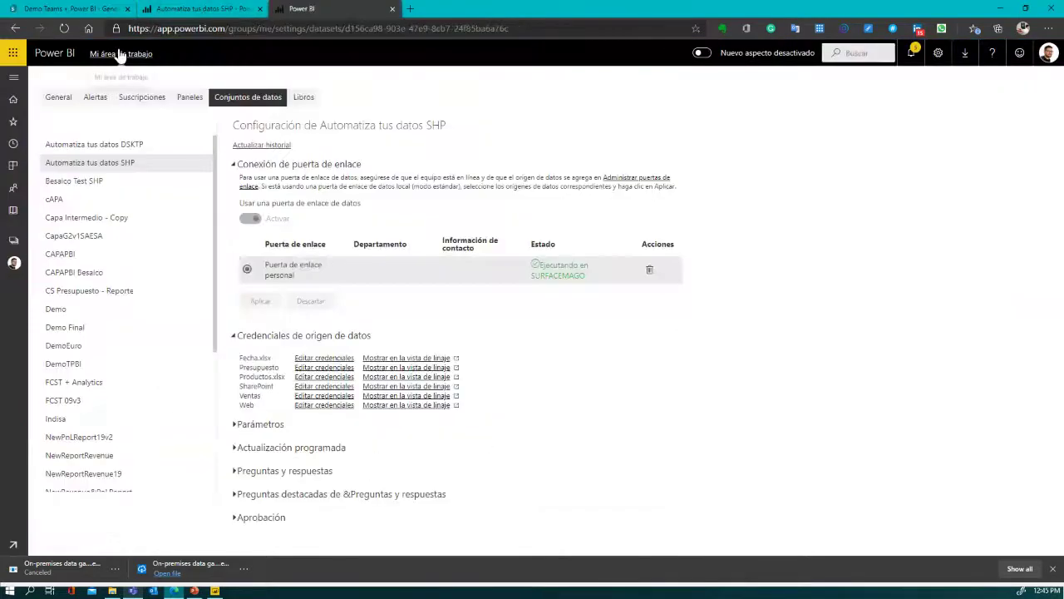
{"action": "left_click", "coordinate": [121, 54]}
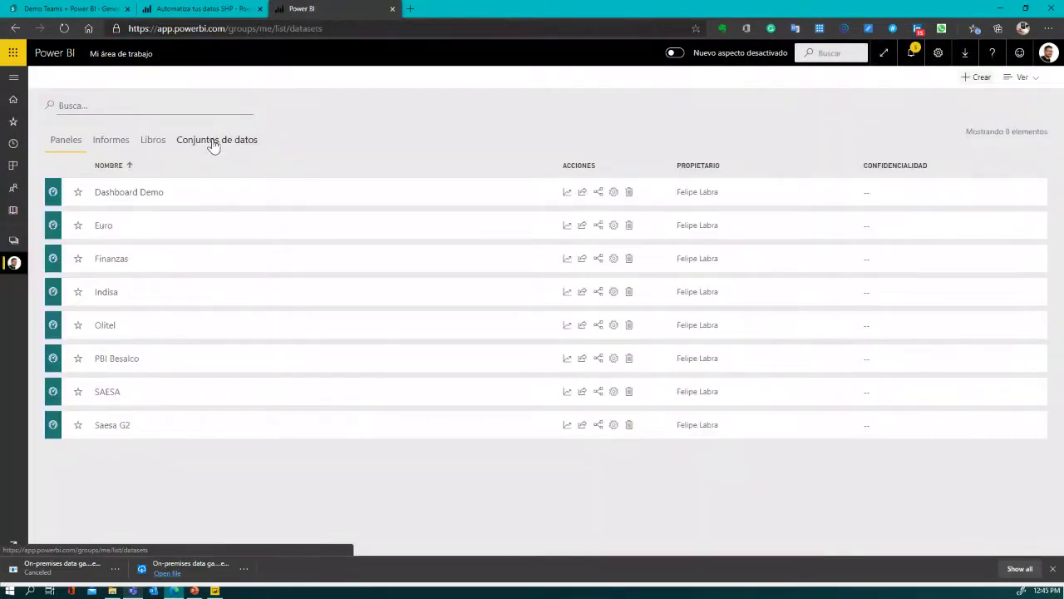
{"action": "left_click", "coordinate": [213, 143]}
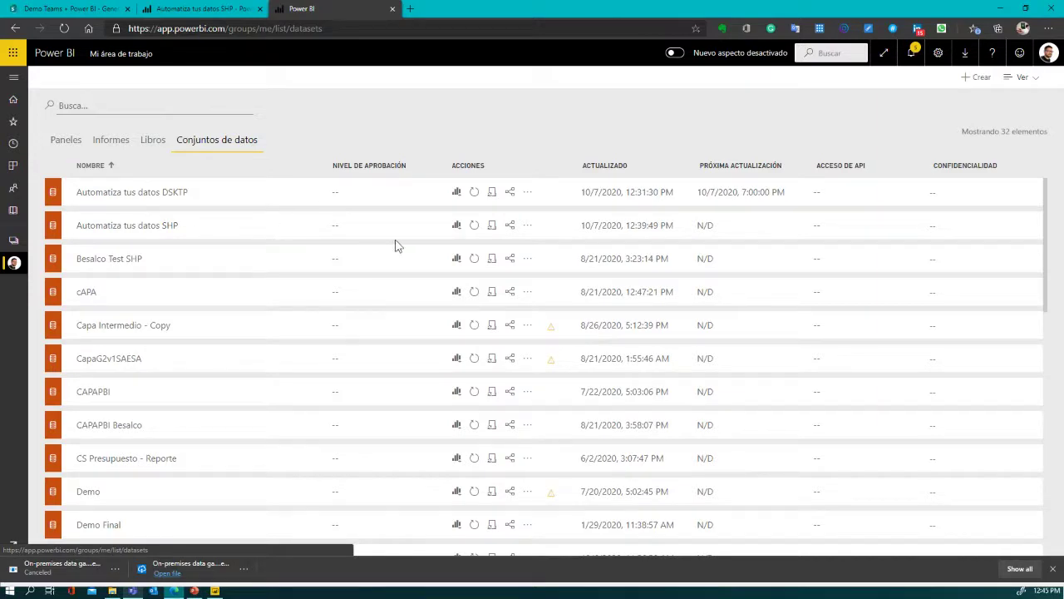
{"action": "left_click", "coordinate": [474, 227]}
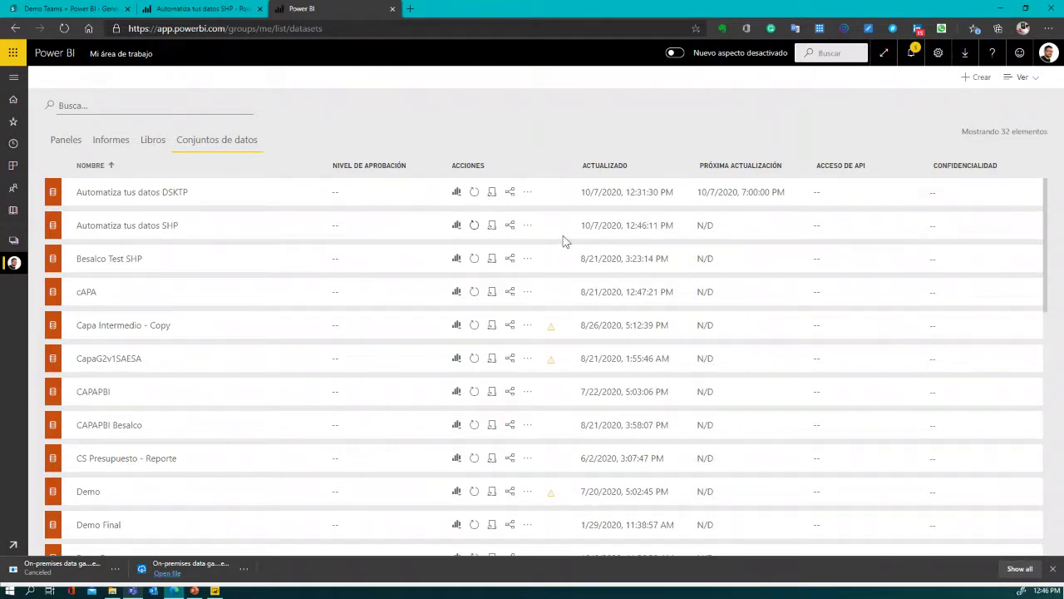
{"action": "left_click", "coordinate": [92, 10]}
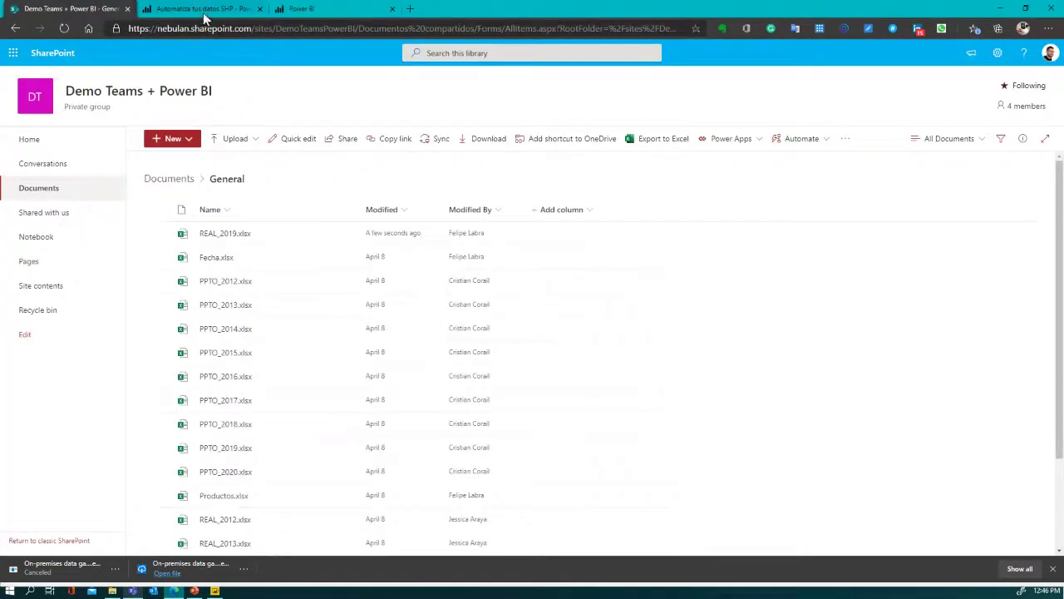
- Reload the report to show Total de Ventas $10.029 mill. and YoY 55,85%
{"action": "left_click", "coordinate": [204, 11]}
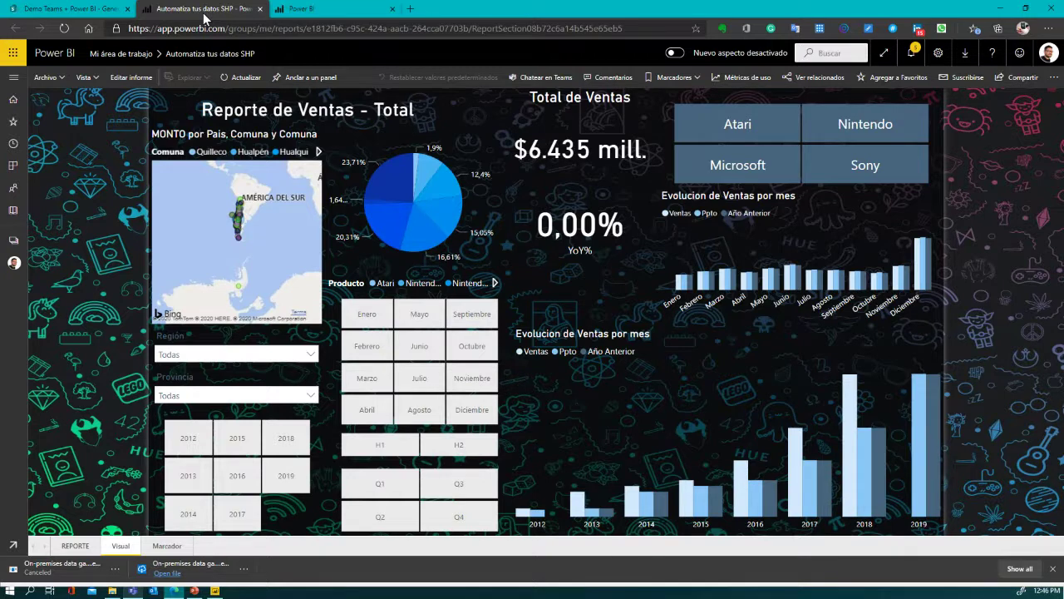
{"action": "left_click", "coordinate": [246, 77]}
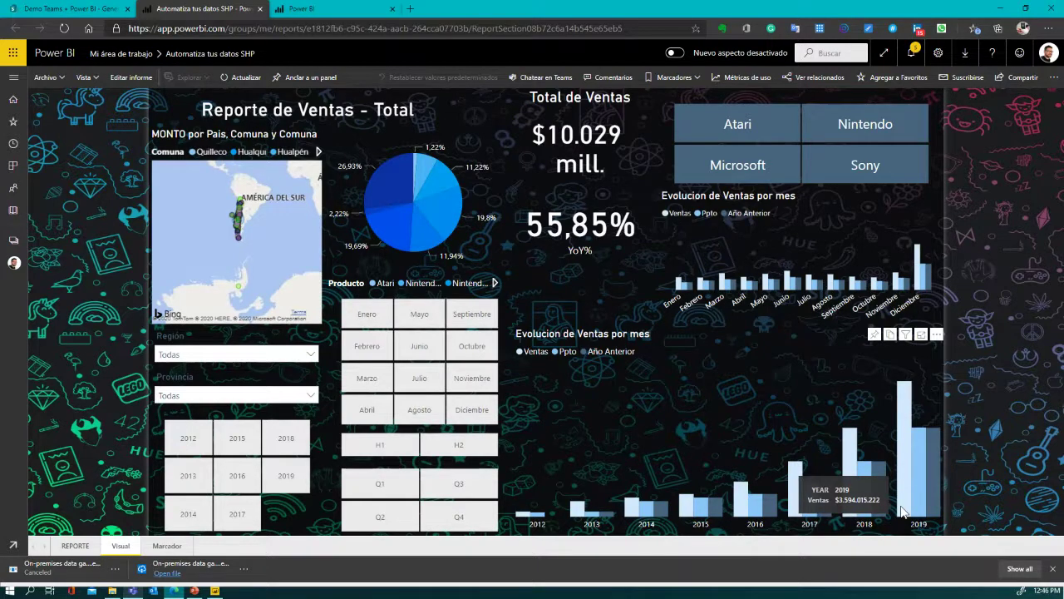
{"action": "left_click", "coordinate": [328, 12]}
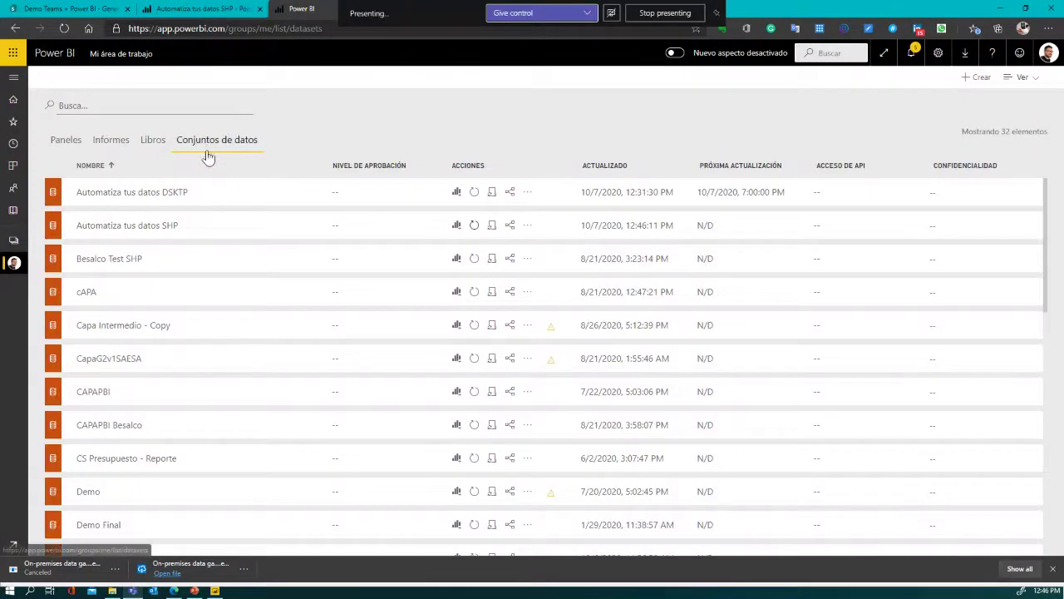
- Turn on scheduled refresh for the Automatiza tus datos SHP dataset with Semanal frequency
{"action": "left_click", "coordinate": [492, 232]}
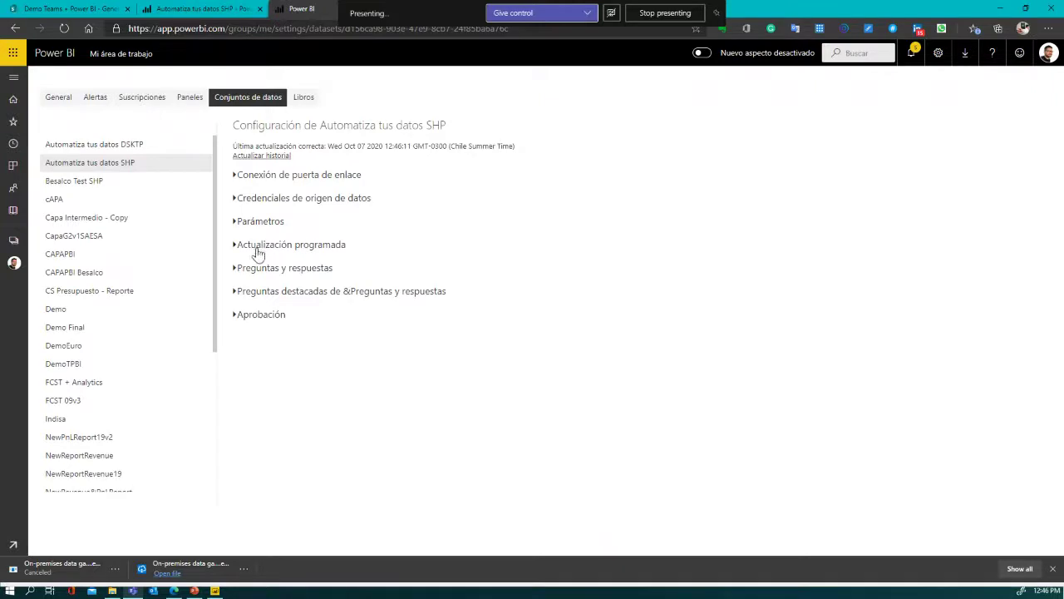
{"action": "left_click", "coordinate": [236, 246]}
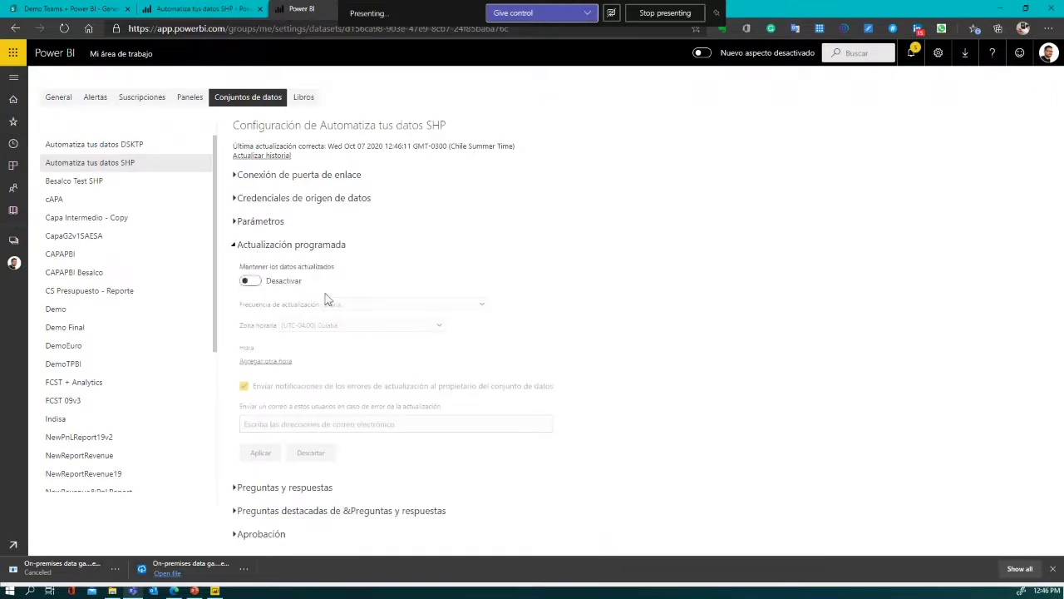
{"action": "left_click", "coordinate": [250, 281]}
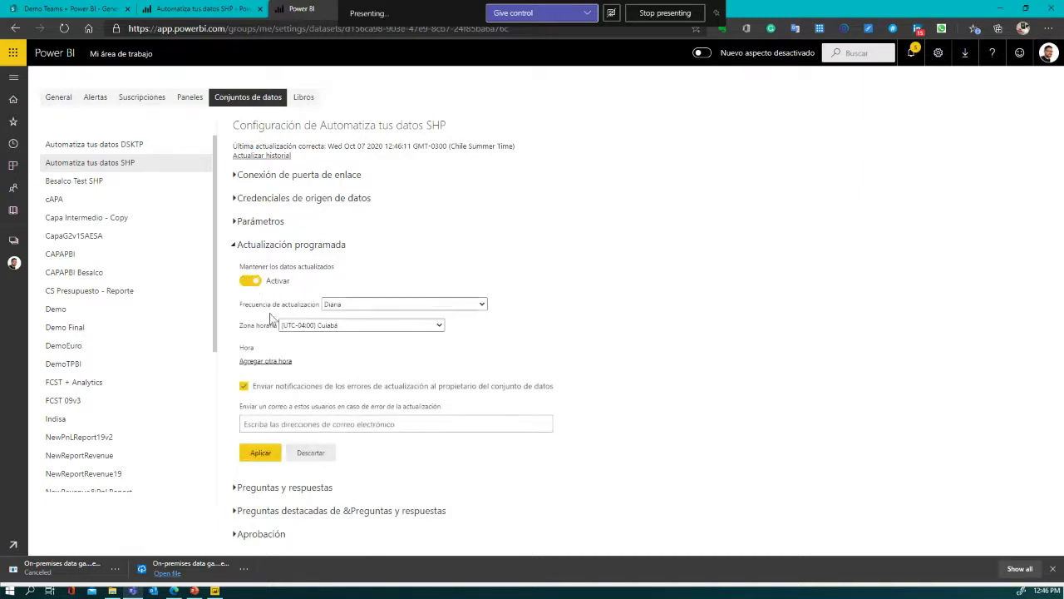
{"action": "left_click", "coordinate": [347, 306]}
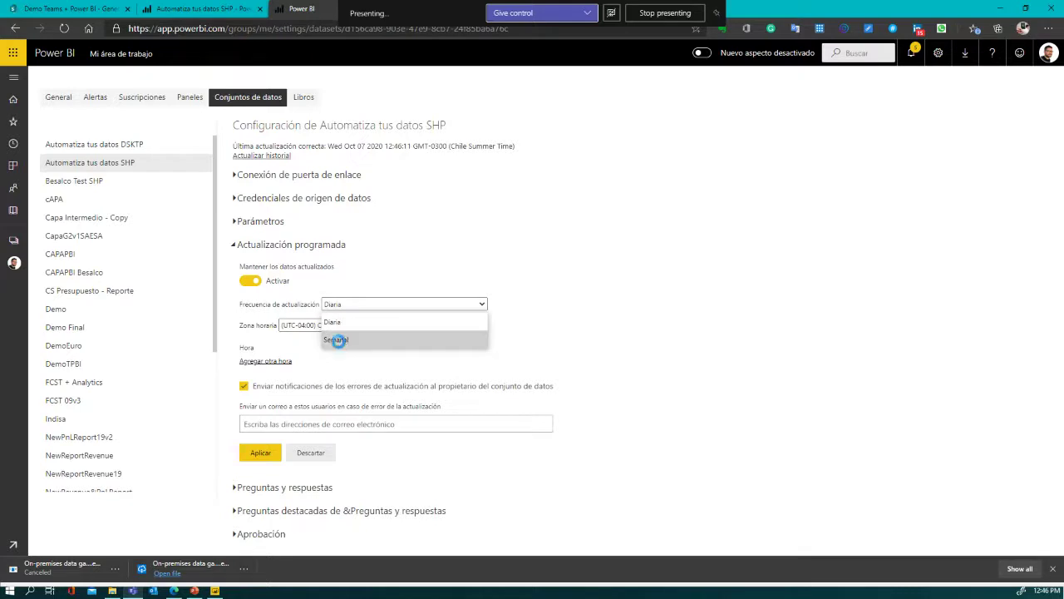
{"action": "left_click", "coordinate": [336, 339]}
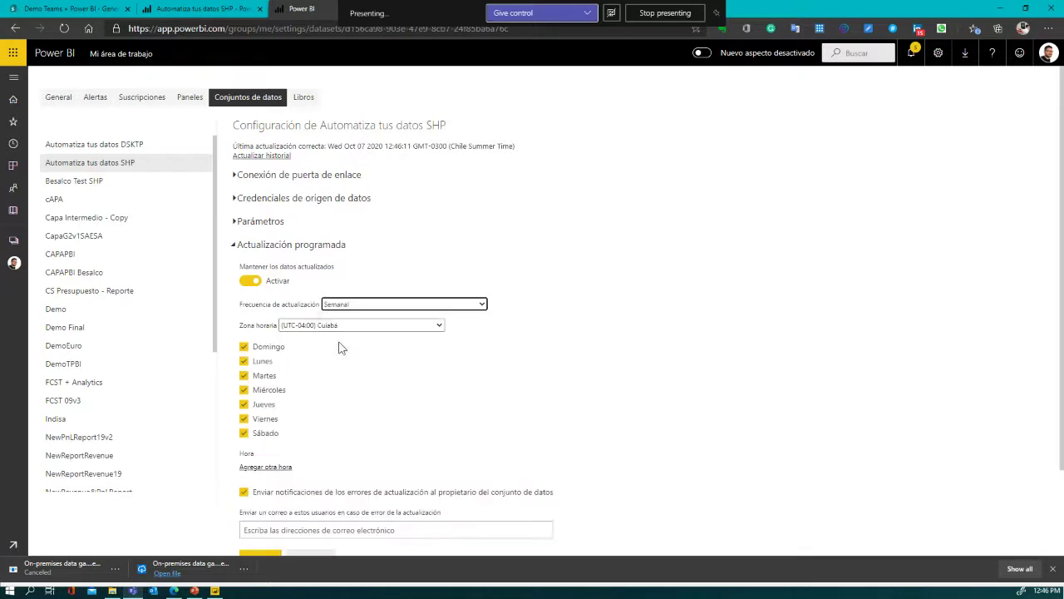
- Clear all weekly refresh days, leaving only Domingo selected
{"action": "left_click", "coordinate": [245, 347]}
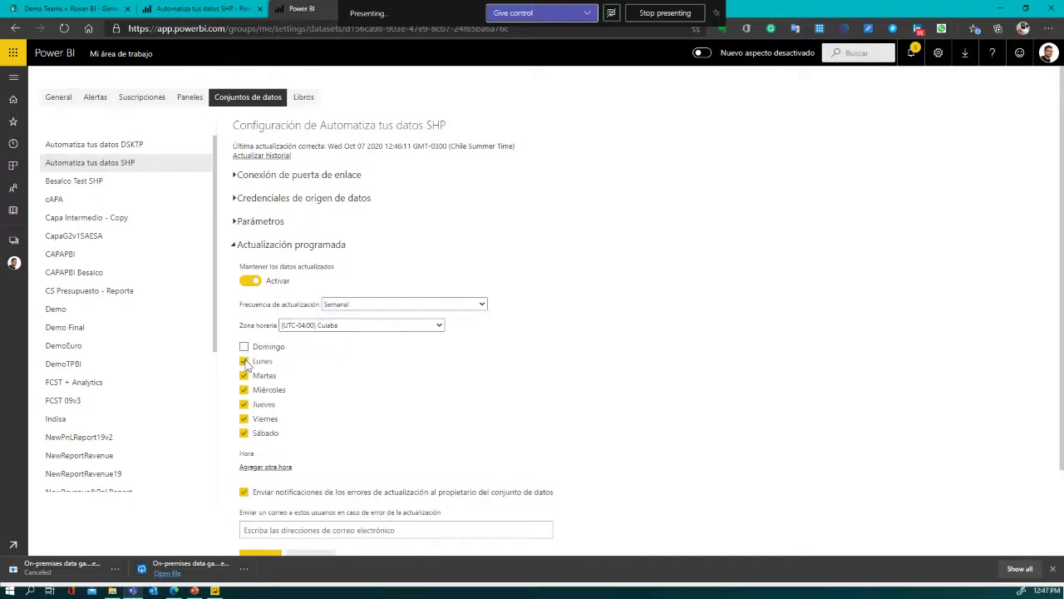
{"action": "left_click", "coordinate": [244, 360]}
{"action": "left_click", "coordinate": [243, 376]}
{"action": "left_click", "coordinate": [243, 390]}
{"action": "left_click", "coordinate": [243, 404]}
{"action": "left_click", "coordinate": [244, 418]}
{"action": "left_click", "coordinate": [243, 434]}
{"action": "left_click", "coordinate": [245, 347]}
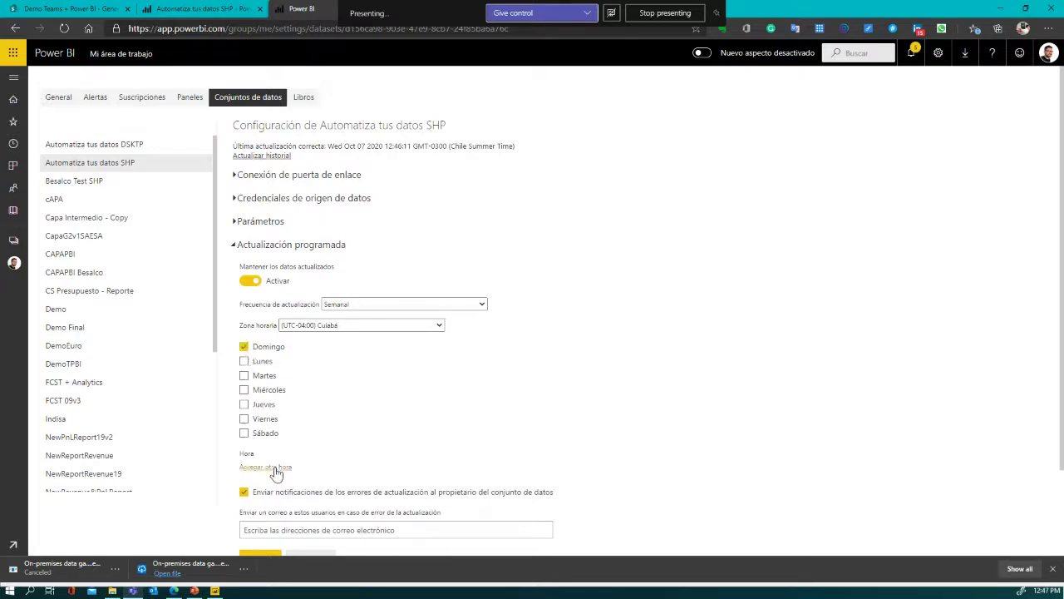
- Add a refresh time slot set to 10:00 p.m
{"action": "left_click", "coordinate": [268, 466]}
{"action": "left_click", "coordinate": [252, 468]}
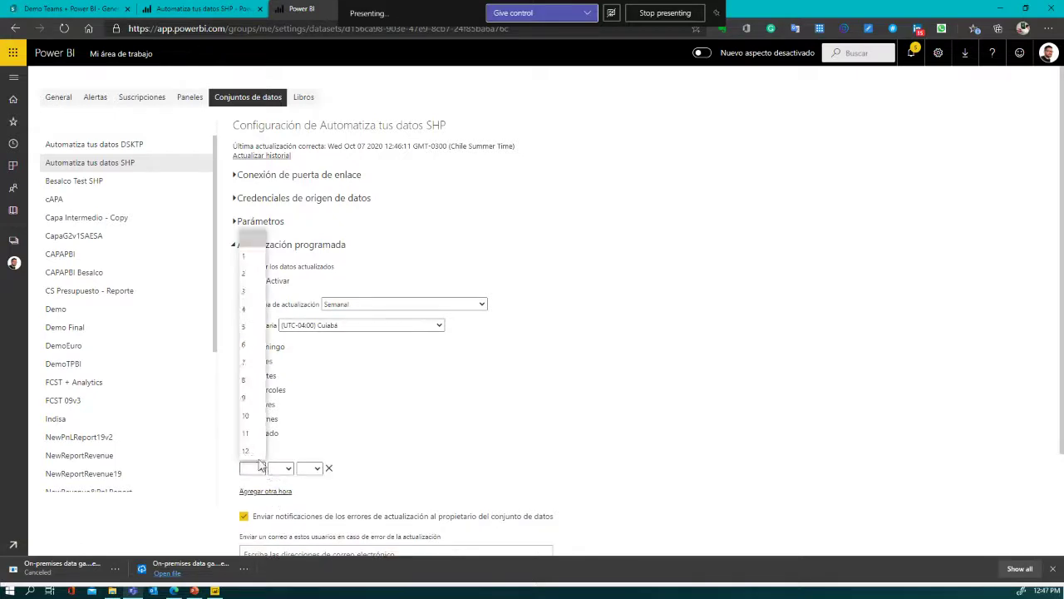
{"action": "left_click", "coordinate": [254, 422]}
{"action": "left_click", "coordinate": [280, 468]}
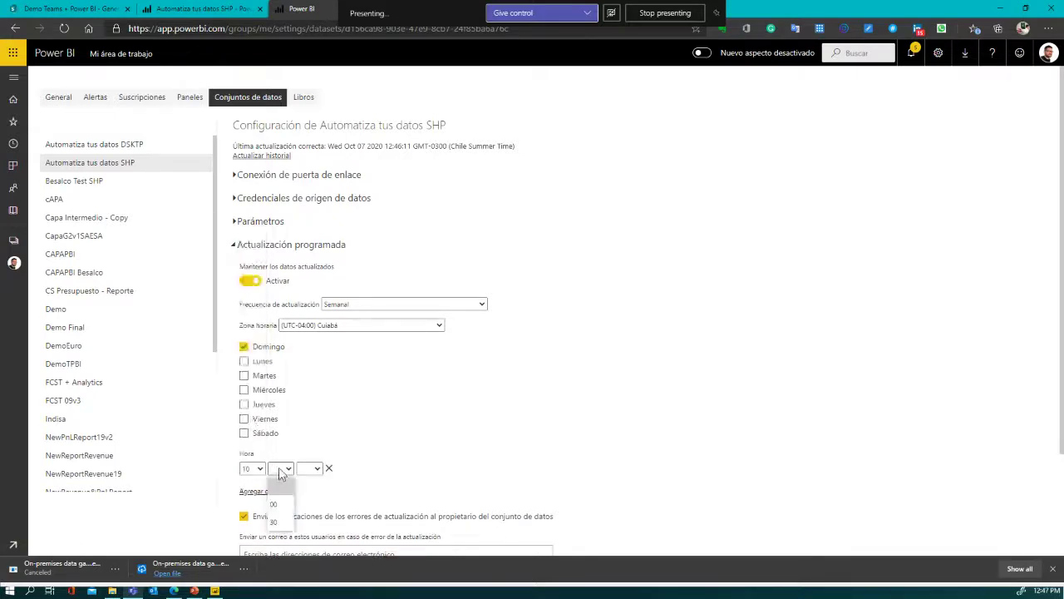
{"action": "left_click", "coordinate": [281, 495]}
{"action": "left_click", "coordinate": [308, 468]}
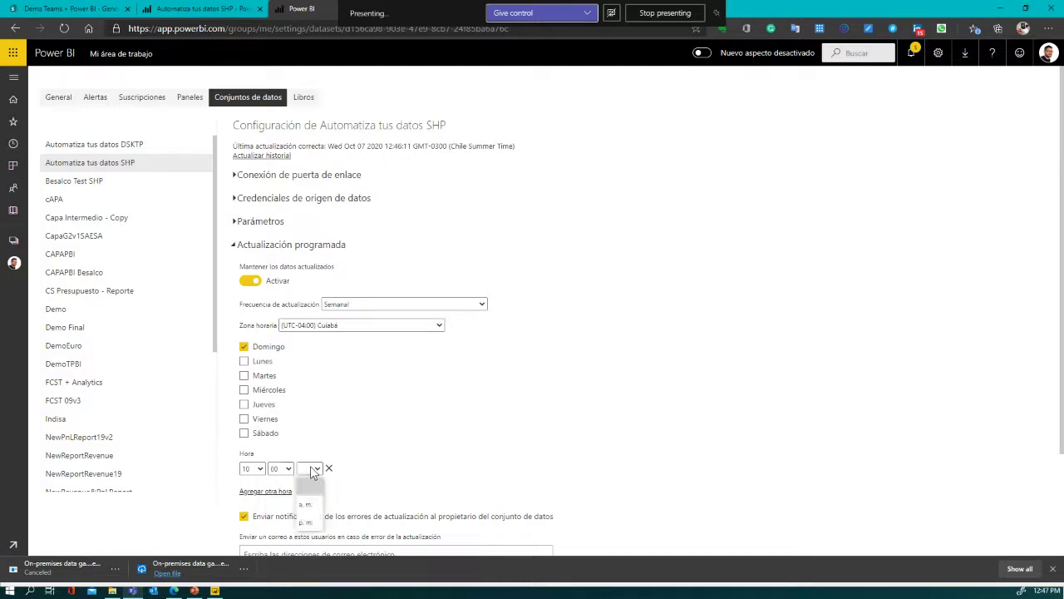
{"action": "left_click", "coordinate": [308, 521]}
{"action": "left_click", "coordinate": [369, 467]}
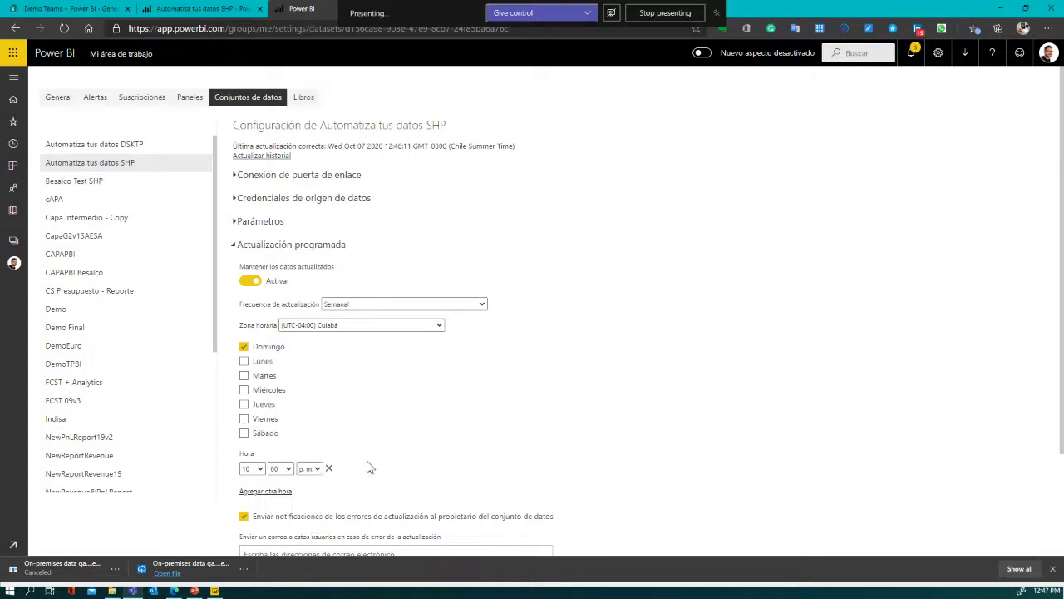
{"action": "scroll", "coordinate": [369, 468], "scroll_direction": "down", "scroll_amount": 1}
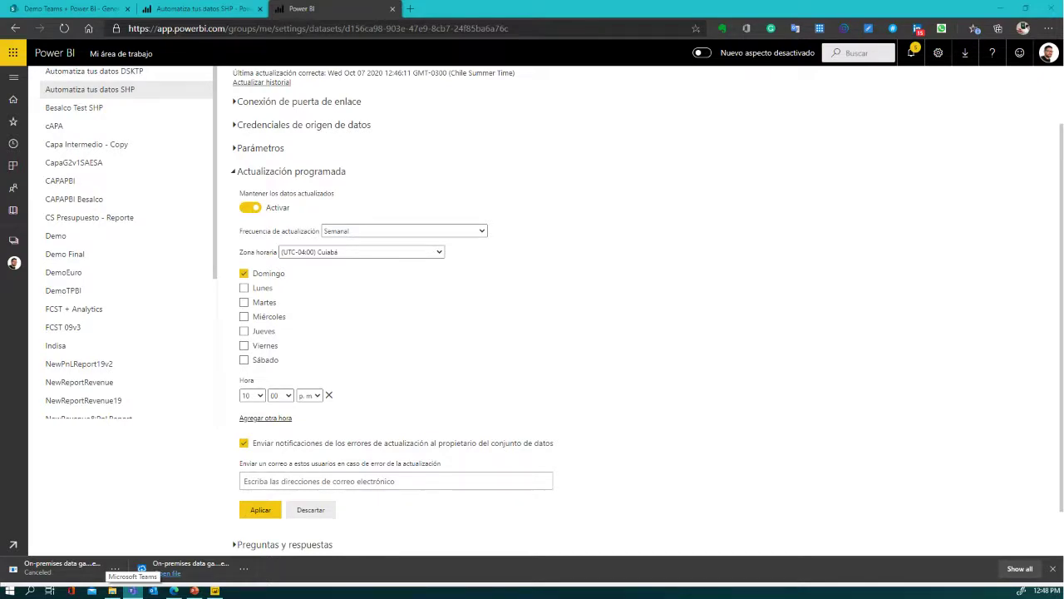
{"action": "key", "text": "alt+Tab"}
- Open REAL_2019 from the Ventas folder in Excel, then close Excel again
{"action": "left_click", "coordinate": [230, 282]}
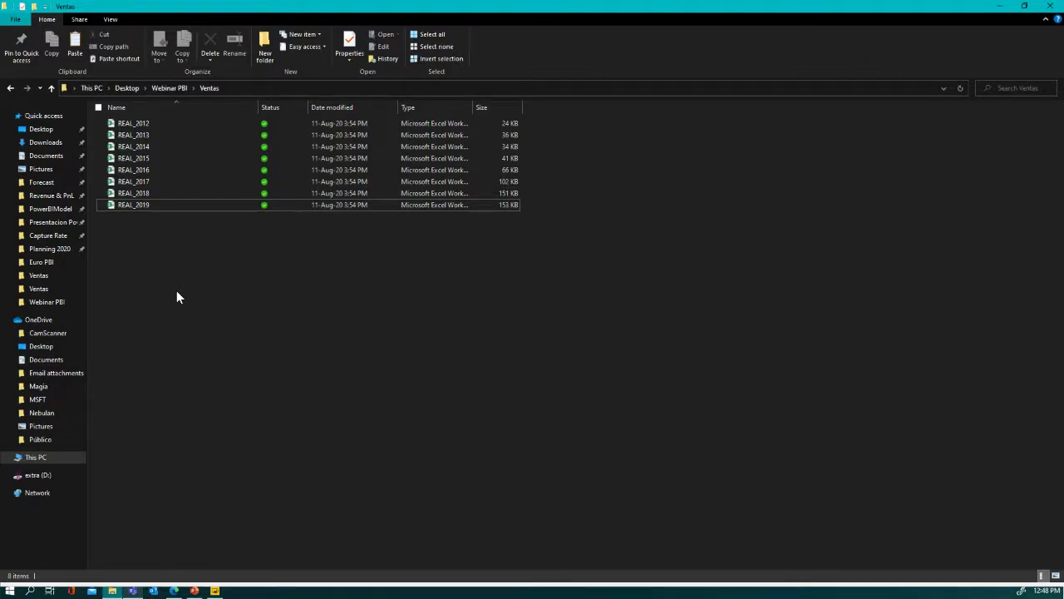
{"action": "left_click", "coordinate": [130, 205]}
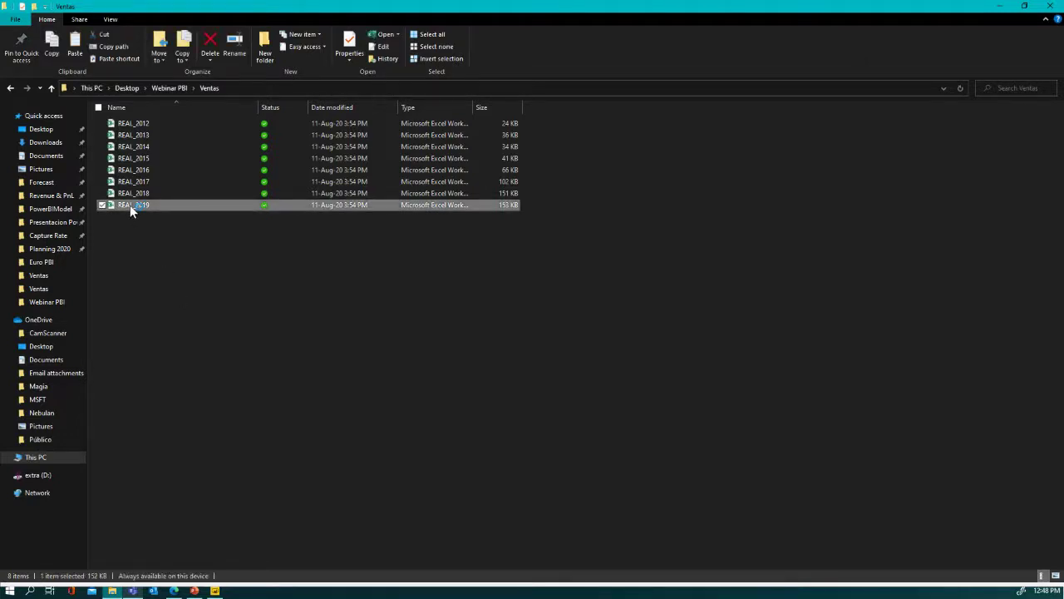
{"action": "double_click", "coordinate": [130, 205]}
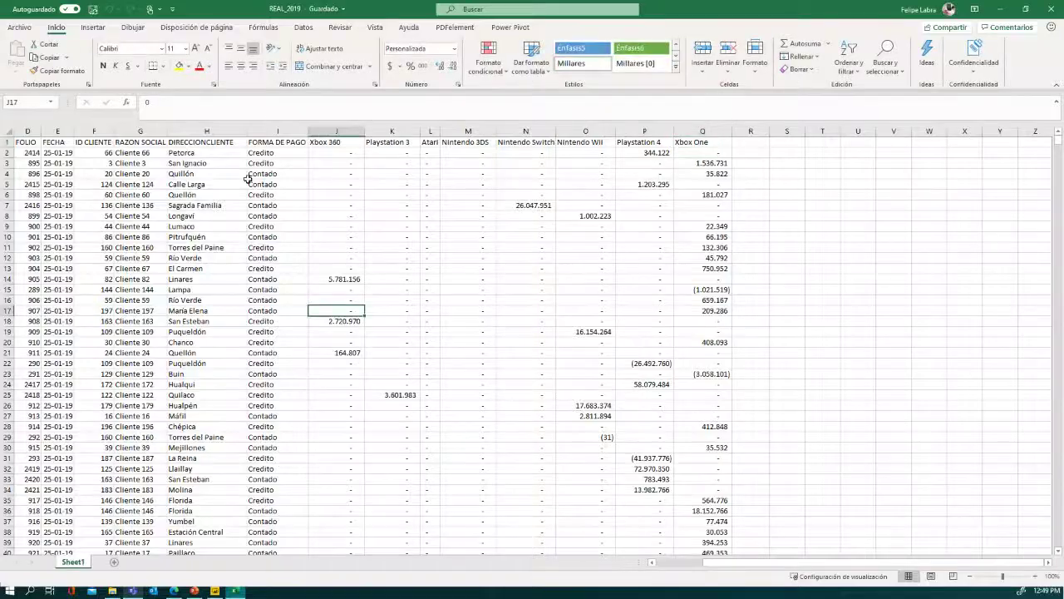
{"action": "left_click", "coordinate": [1050, 9]}
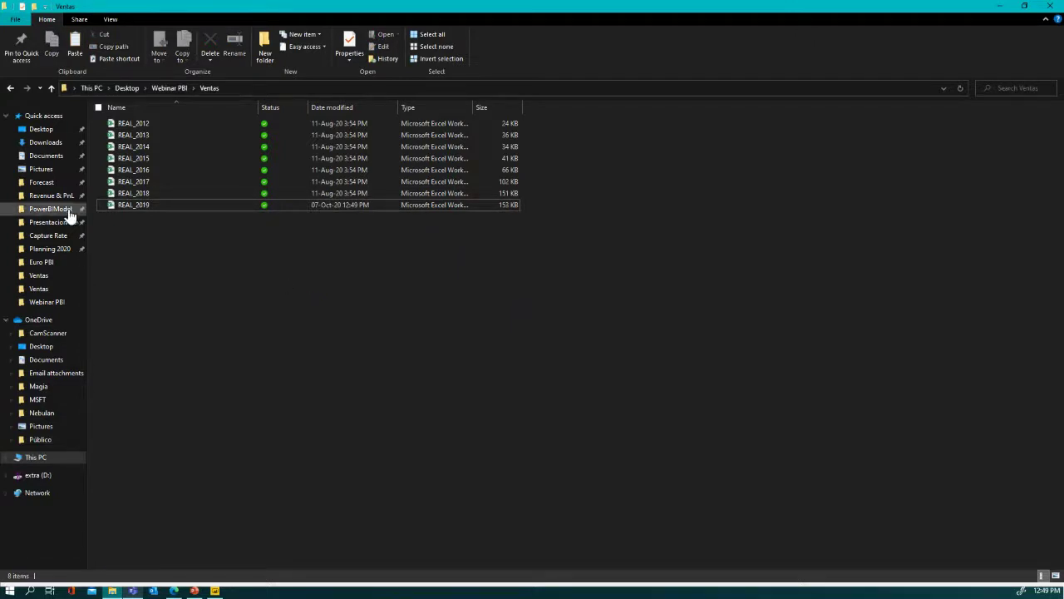
{"action": "left_click", "coordinate": [130, 208]}
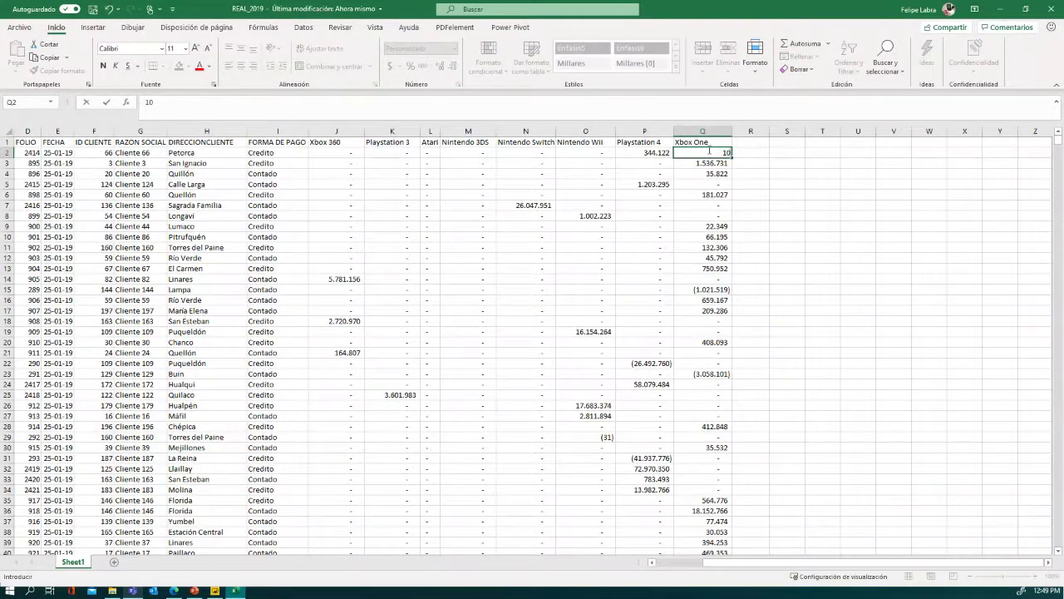
{"action": "type", "text": "0000000000"}
{"action": "key", "text": "Return"}
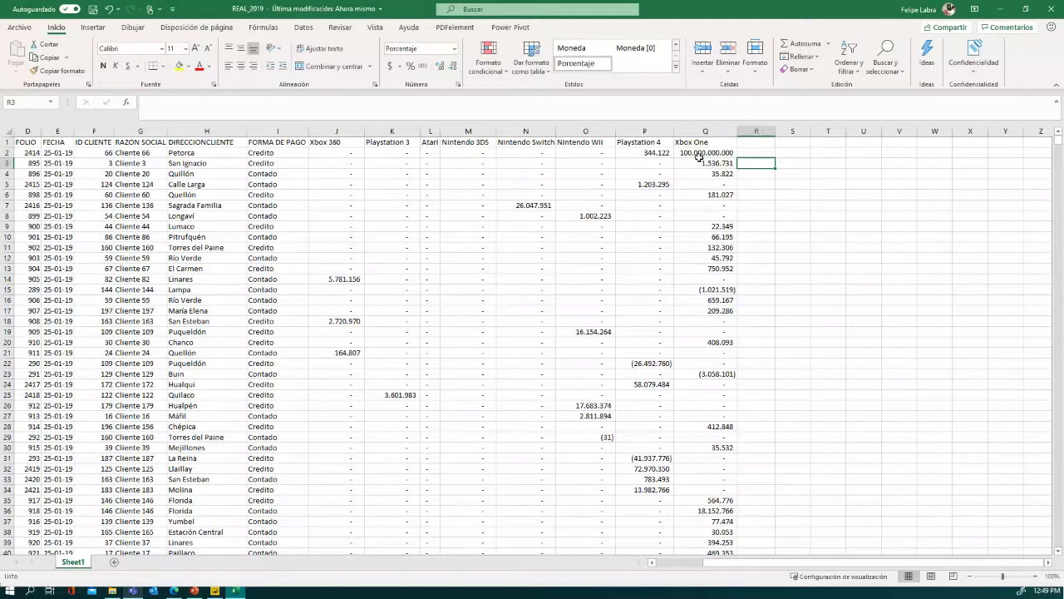
{"action": "left_click", "coordinate": [698, 155]}
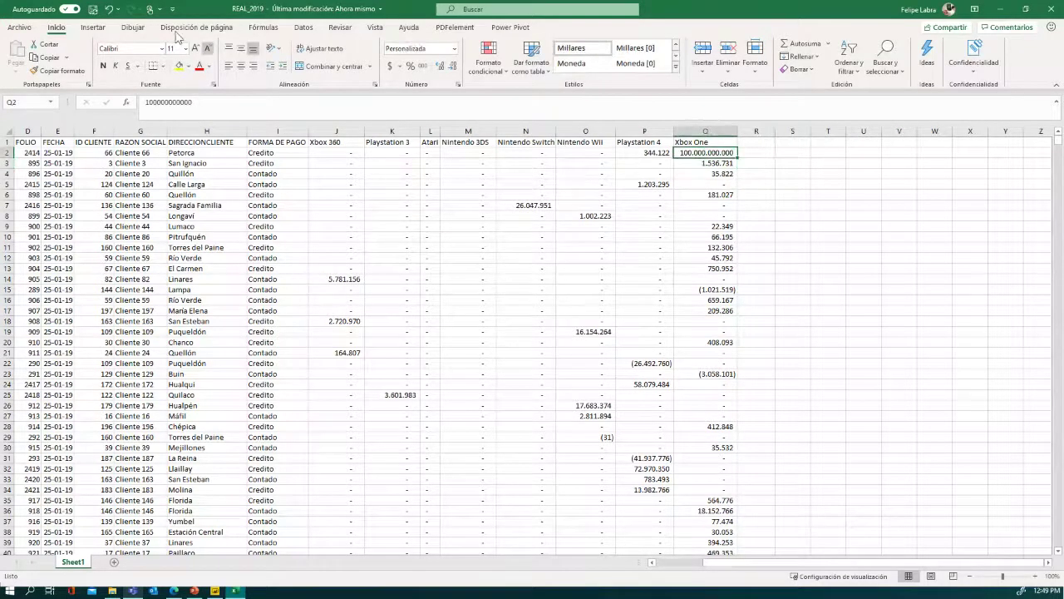
{"action": "left_click", "coordinate": [93, 10]}
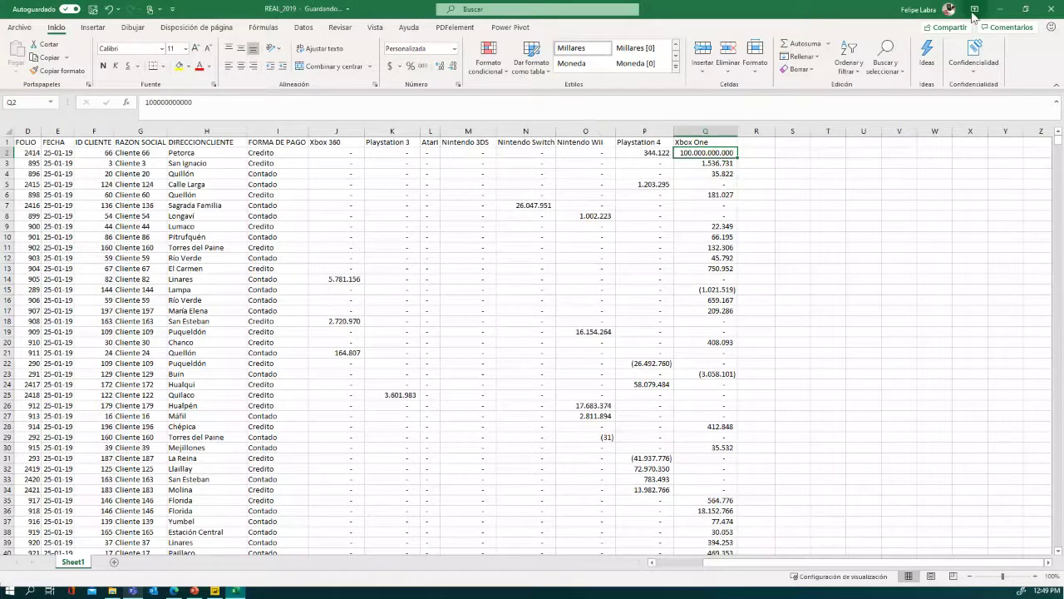
{"action": "key", "text": "alt+Tab"}
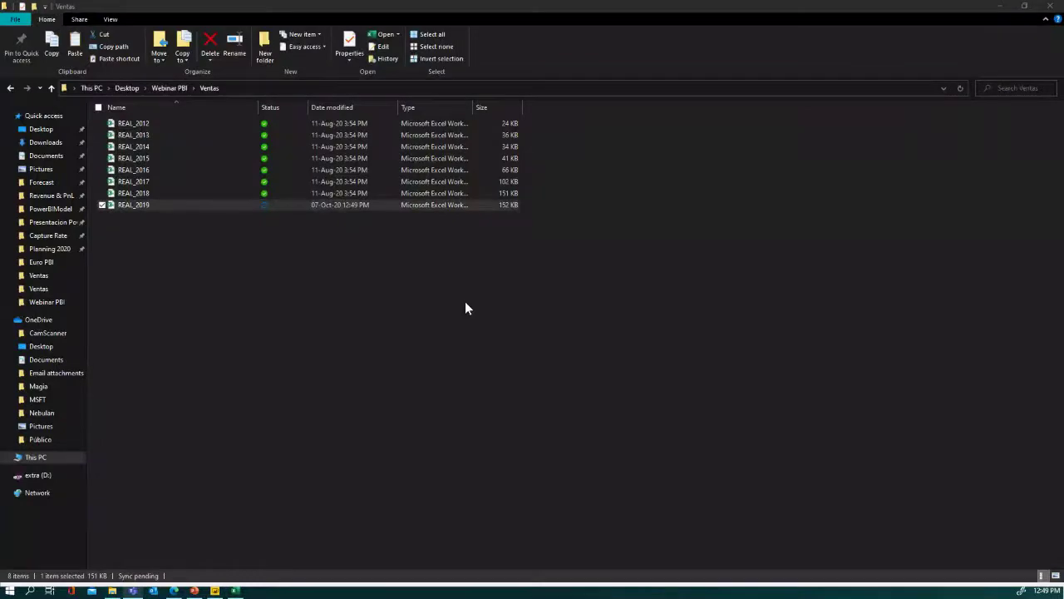
{"action": "key", "text": "alt+Tab"}
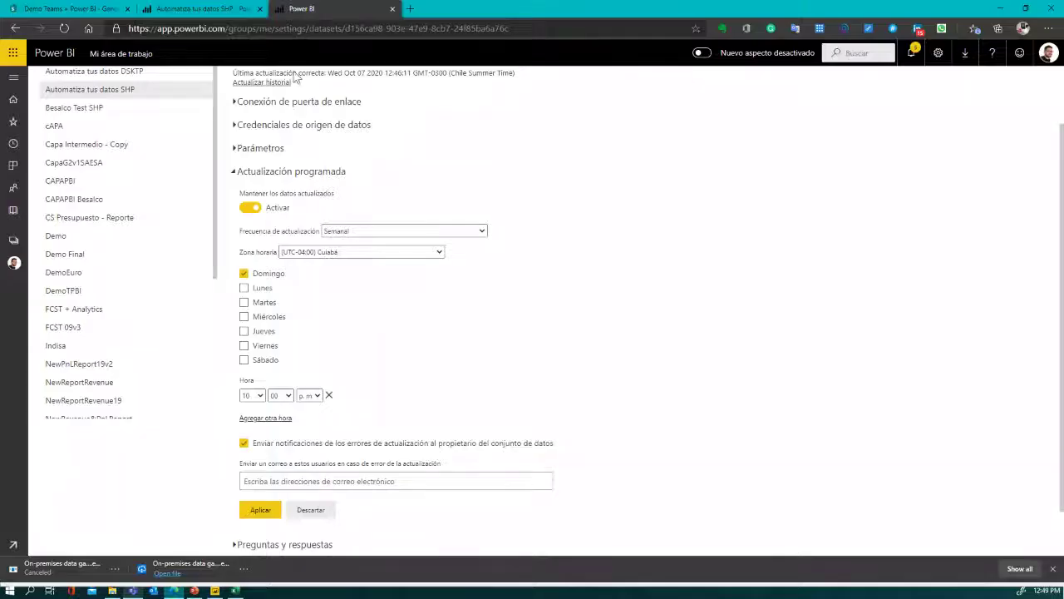
- In Mi área de trabajo's dataset list, refresh Automatiza tus datos DSKTP now
{"action": "left_click", "coordinate": [121, 56]}
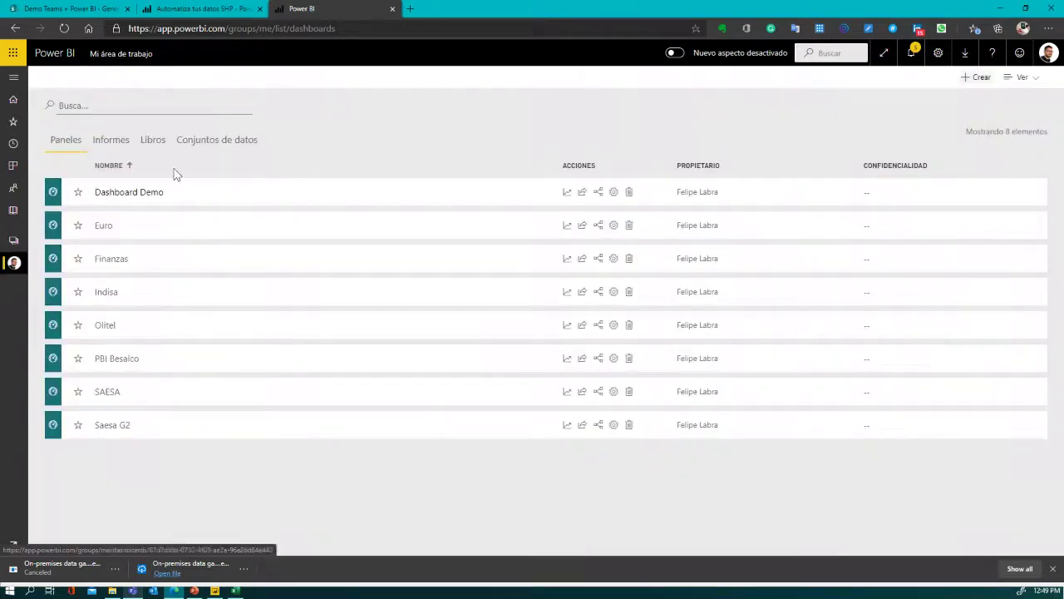
{"action": "left_click", "coordinate": [209, 143]}
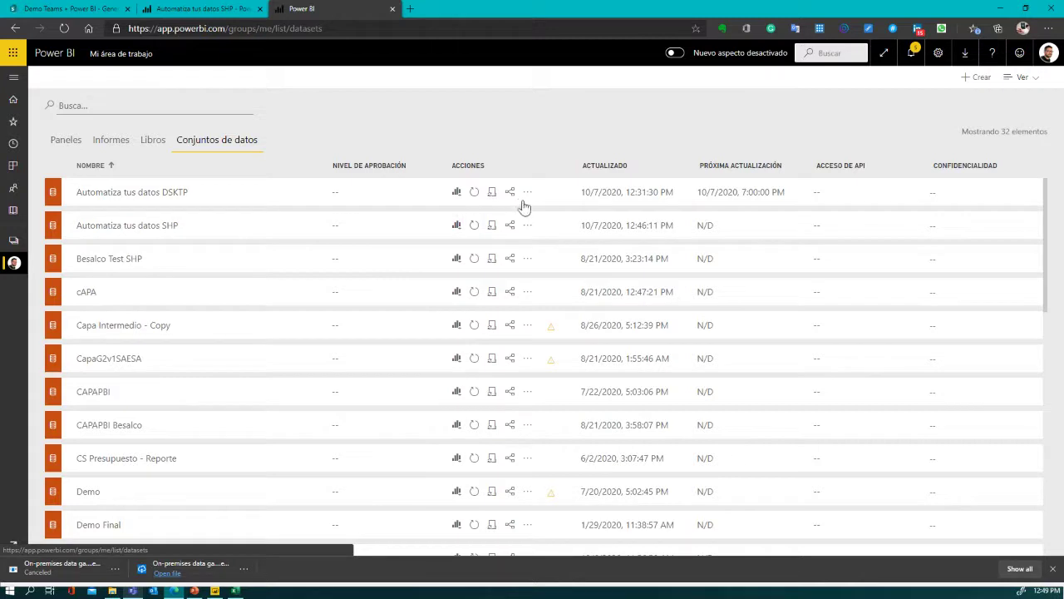
{"action": "left_click", "coordinate": [473, 197]}
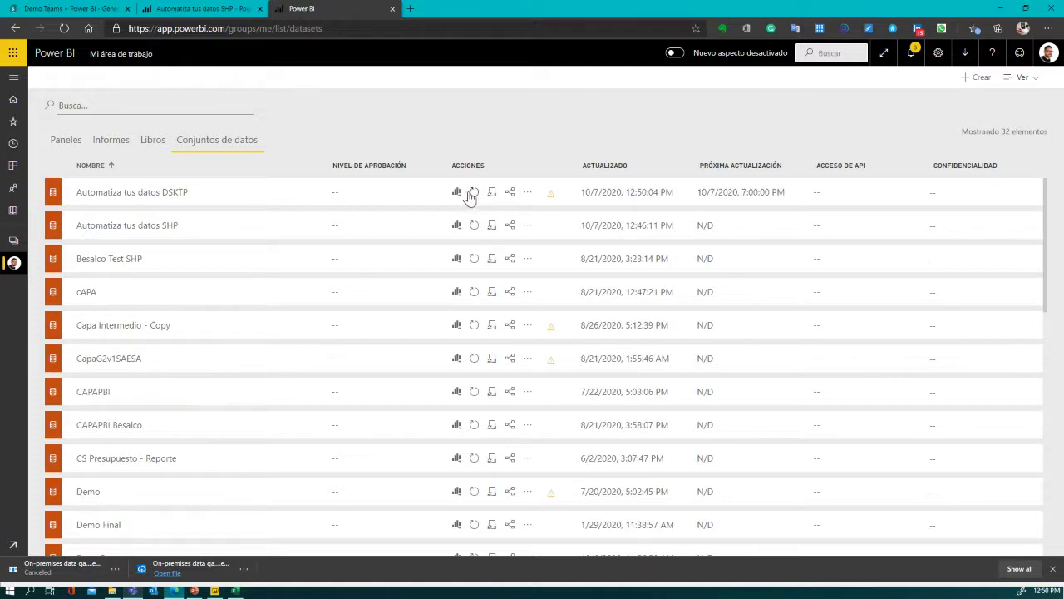
{"action": "left_click", "coordinate": [474, 194]}
- Close the leftover Excel window, refresh DSKTP again, and open its report from Informes
{"action": "key", "text": "alt+Tab"}
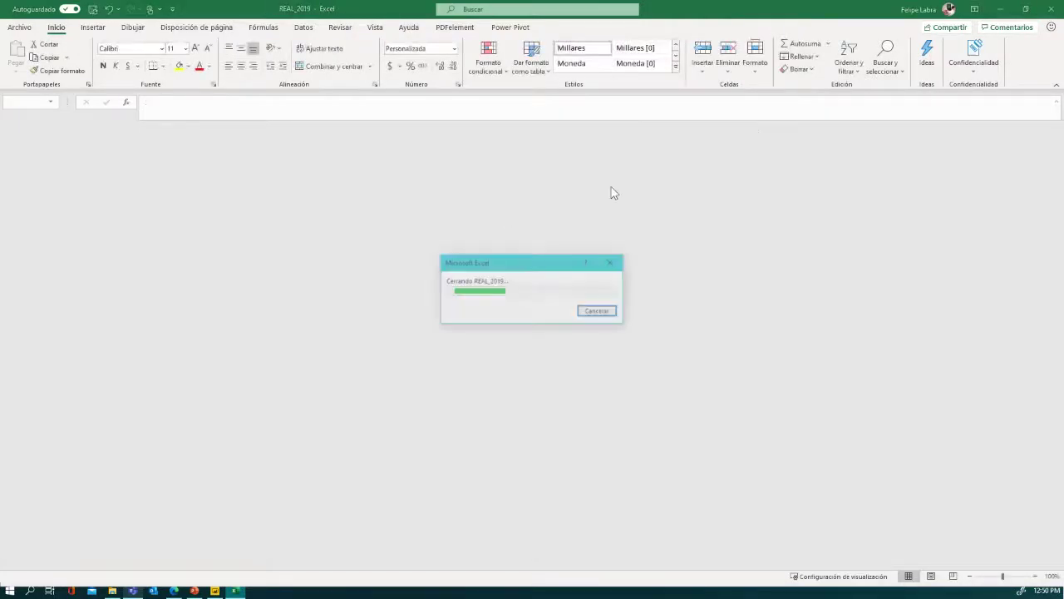
{"action": "left_click", "coordinate": [1051, 9]}
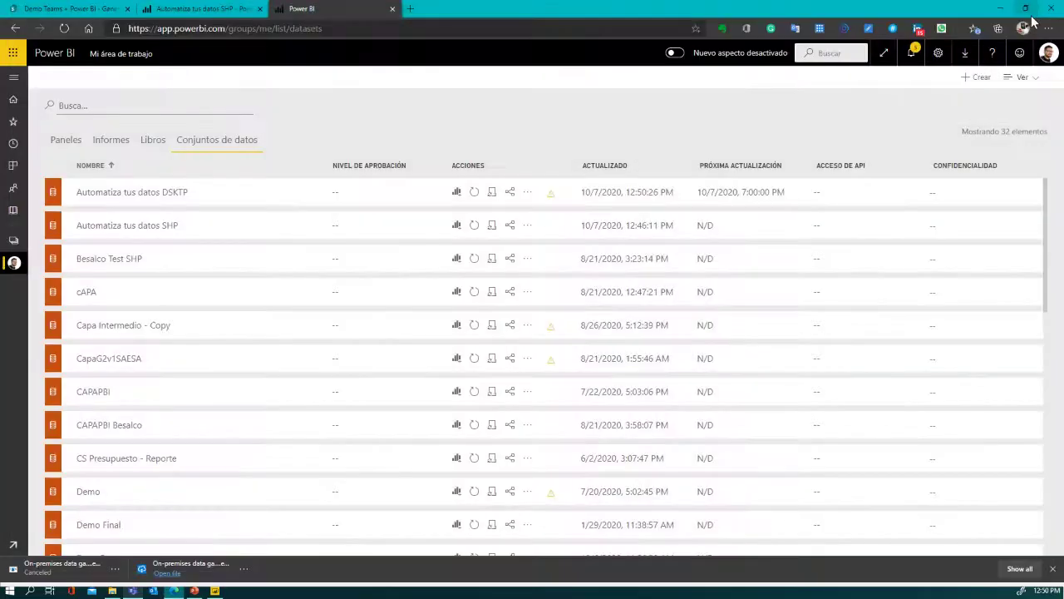
{"action": "left_click", "coordinate": [475, 195]}
{"action": "left_click", "coordinate": [112, 141]}
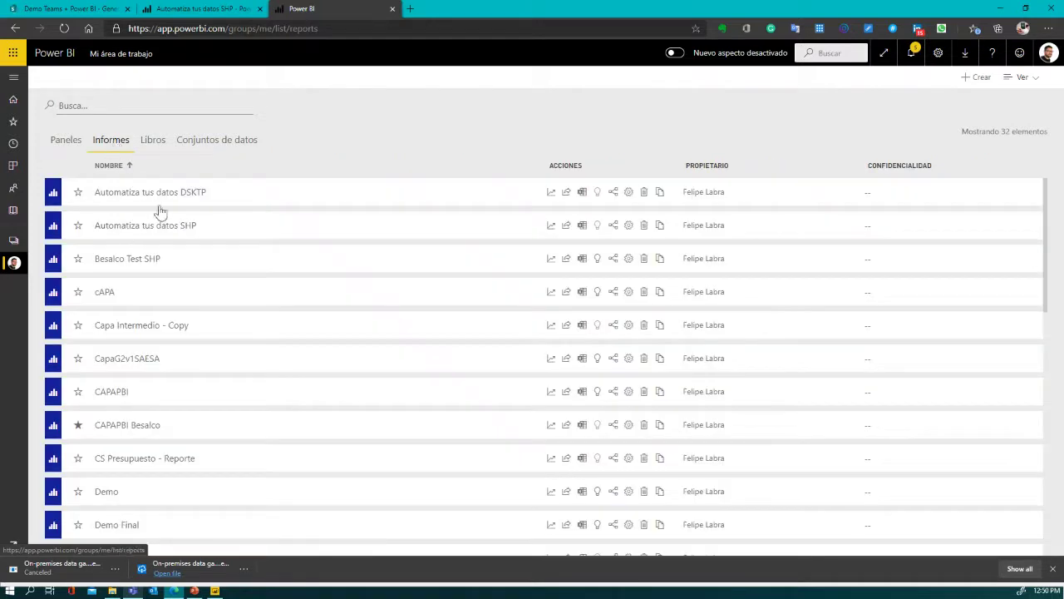
{"action": "left_click", "coordinate": [167, 192]}
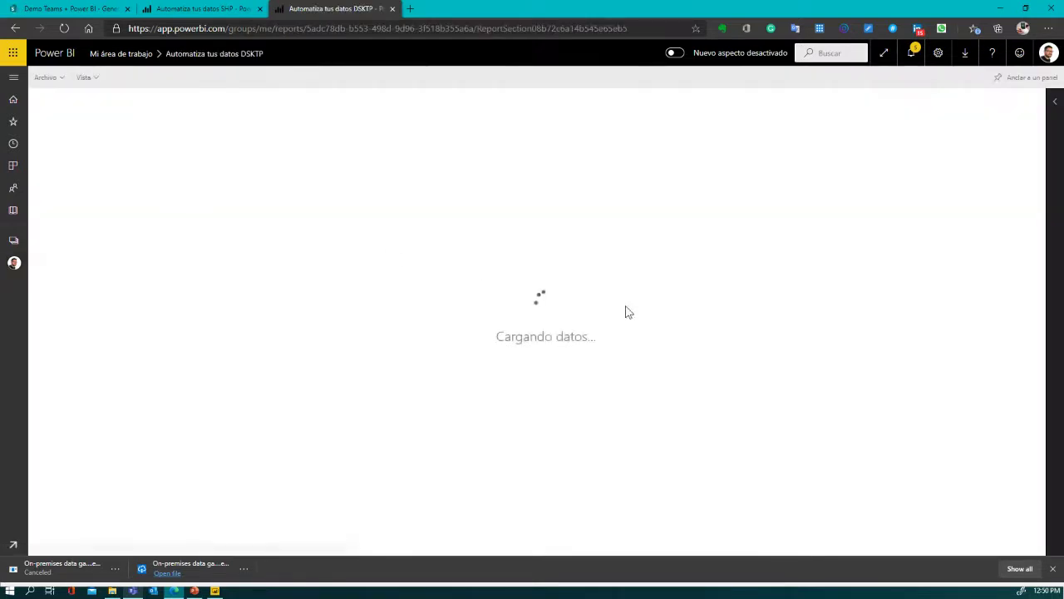